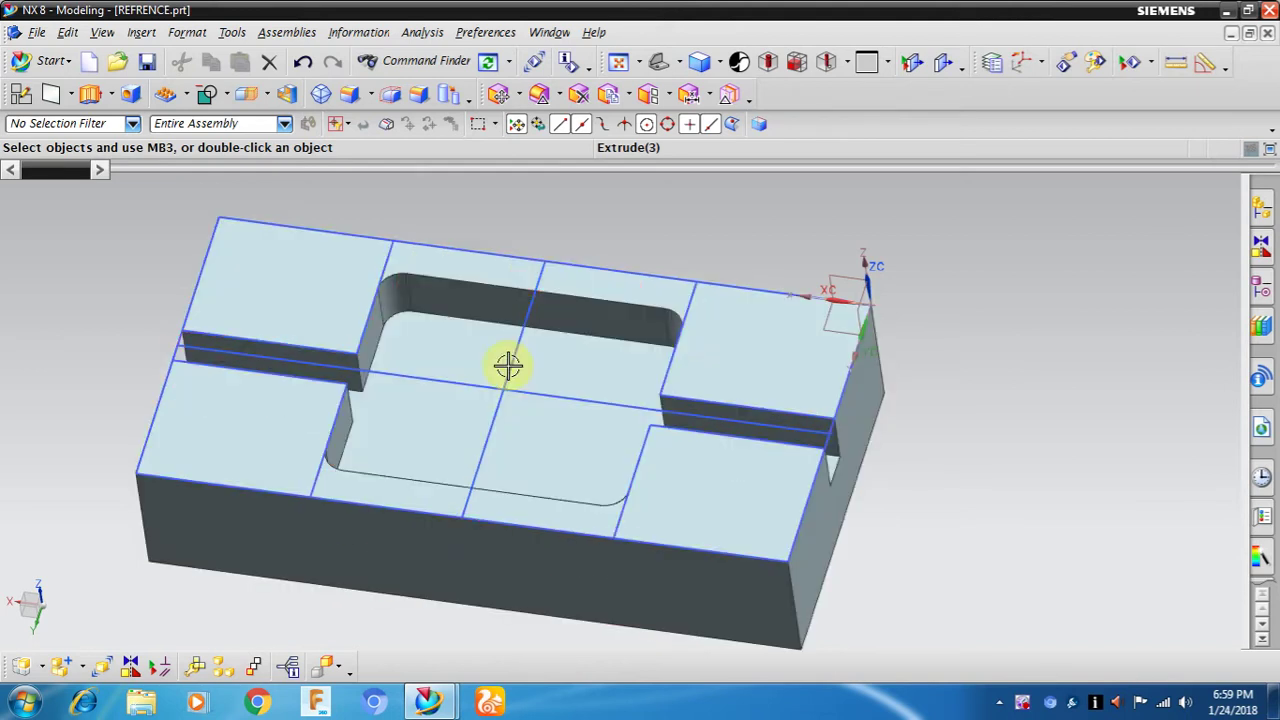
Step: Enter the Manufacturing application with the cam_general / mill_planar CAM setup
{"action": "scroll", "coordinate": [508, 366], "scroll_direction": "down", "scroll_amount": 2}
{"action": "scroll", "coordinate": [508, 366], "scroll_direction": "down", "scroll_amount": 1}
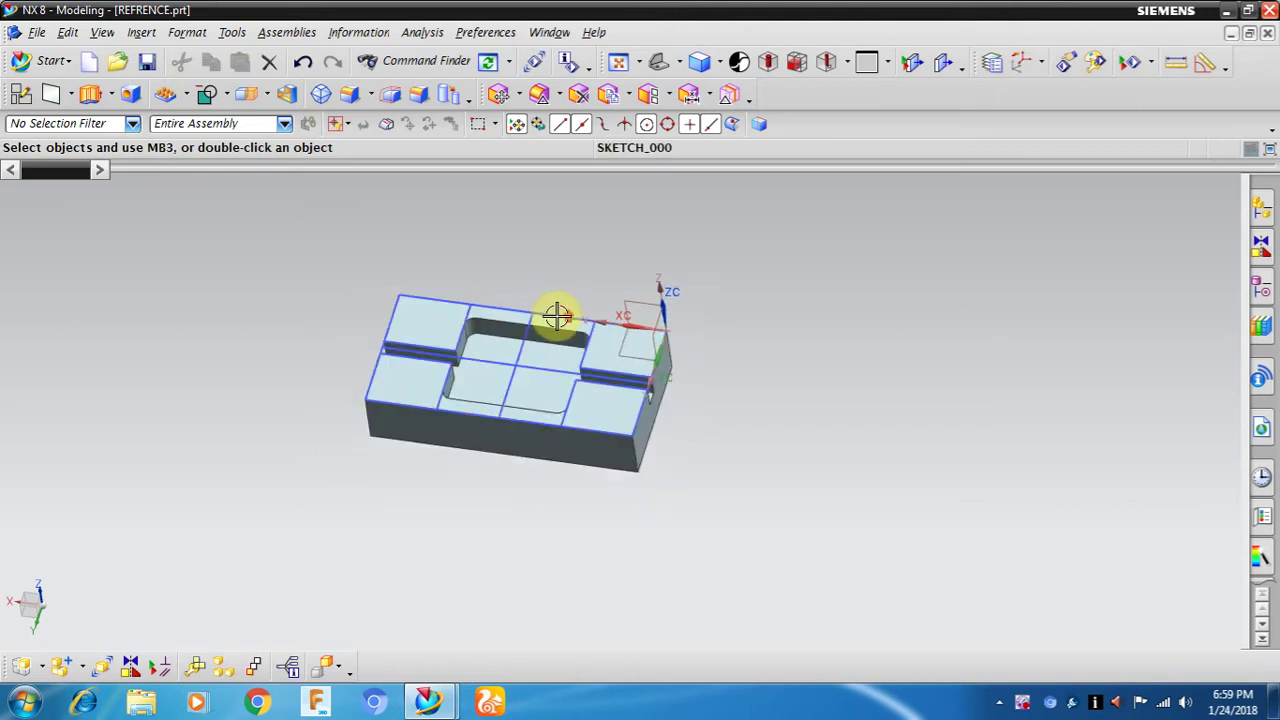
{"action": "scroll", "coordinate": [542, 306], "scroll_direction": "up", "scroll_amount": 2}
{"action": "middle_click_drag", "start_coordinate": [563, 271], "coordinate": [552, 242], "text": "shift"}
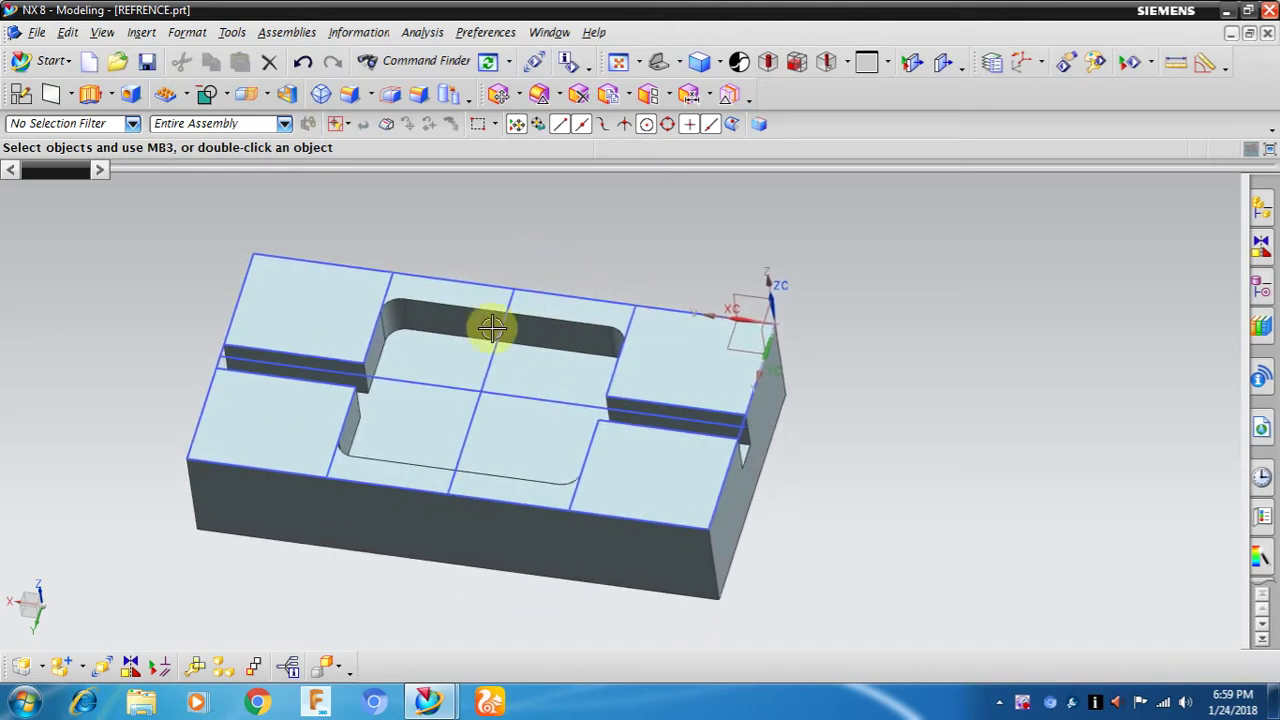
{"action": "mouse_move", "coordinate": [433, 429]}
{"action": "middle_mouse_down"}
{"action": "mouse_move", "coordinate": [446, 444]}
{"action": "mouse_move", "coordinate": [423, 409]}
{"action": "middle_mouse_up"}
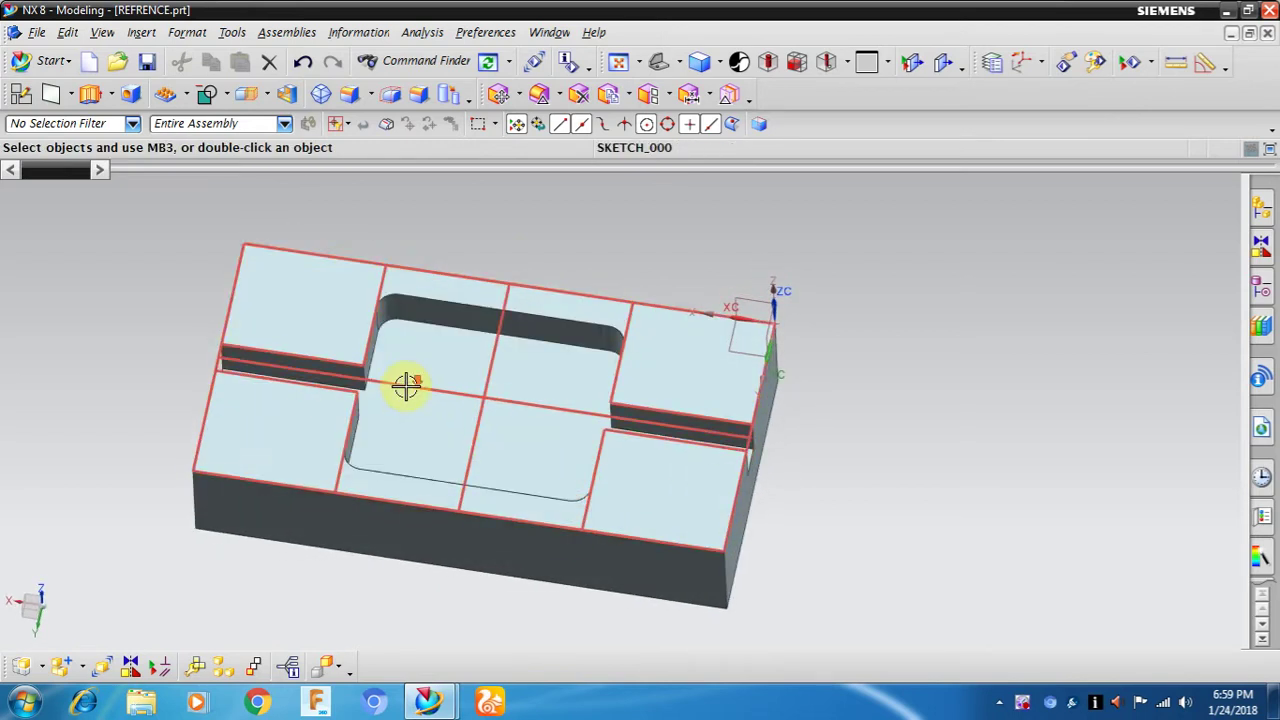
{"action": "scroll", "coordinate": [406, 380], "scroll_direction": "up", "scroll_amount": 2}
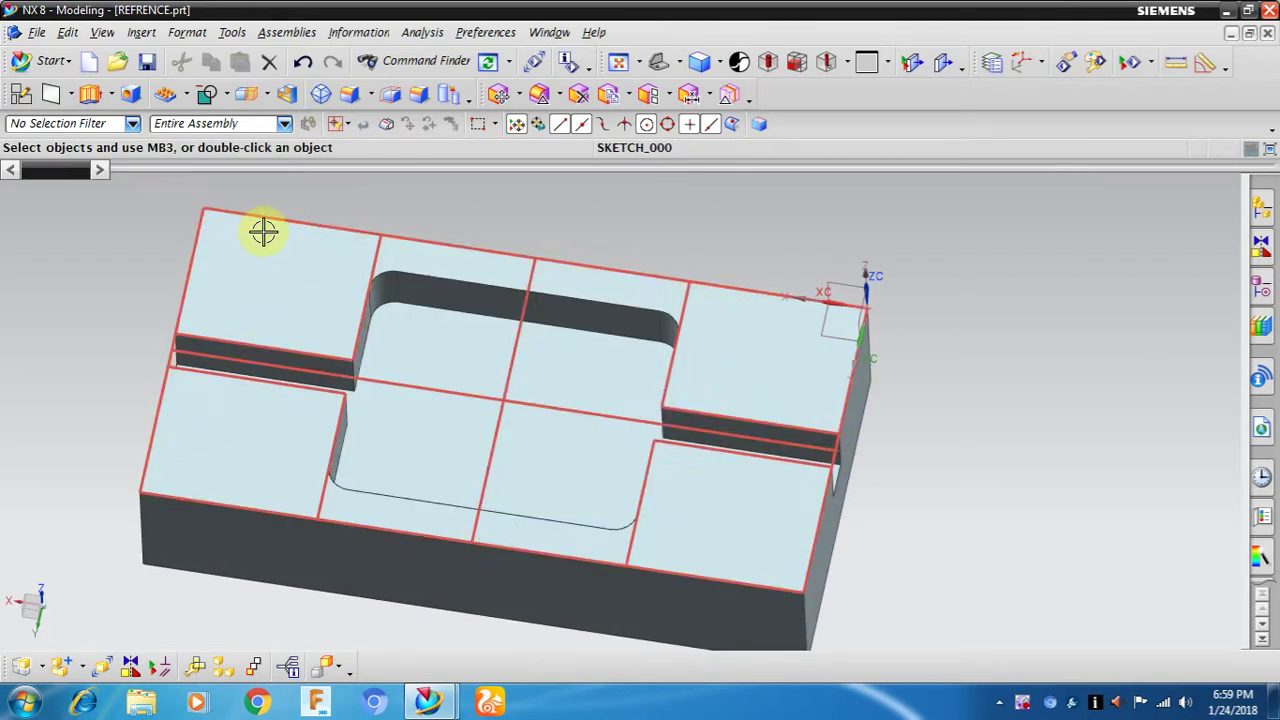
{"action": "scroll", "coordinate": [211, 194], "scroll_direction": "down", "scroll_amount": 2}
{"action": "left_click", "coordinate": [52, 60]}
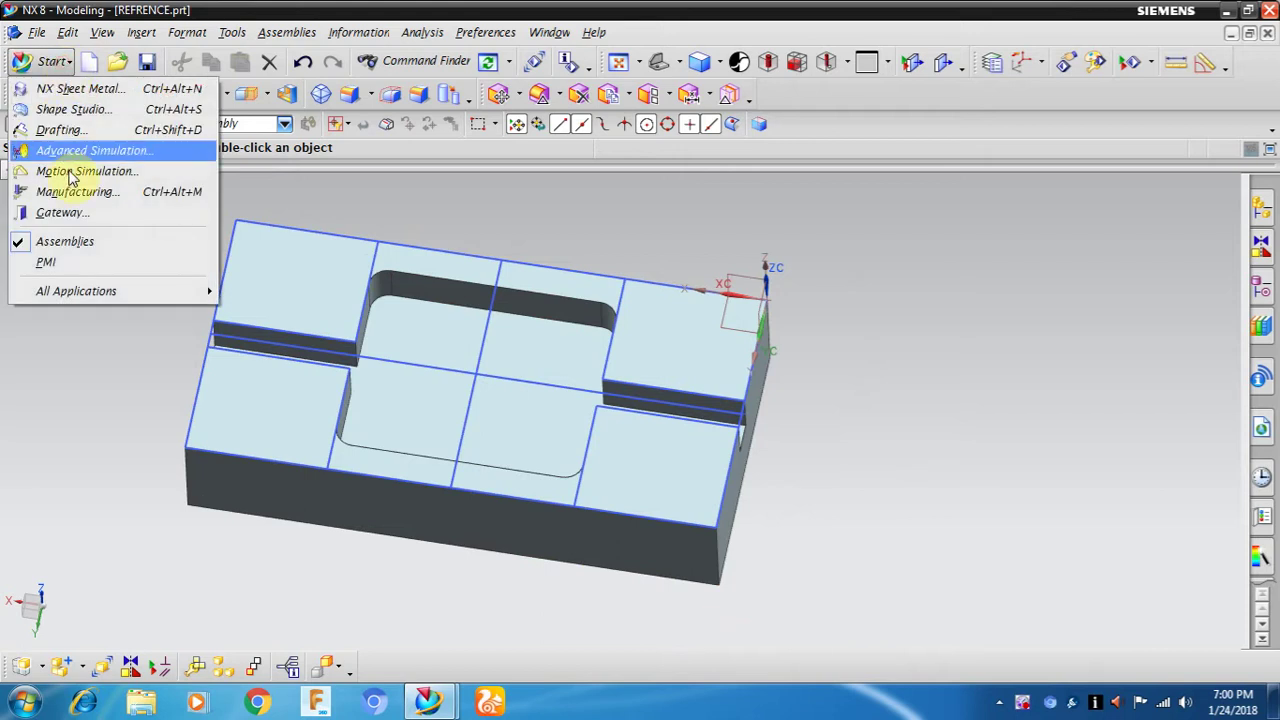
{"action": "left_click", "coordinate": [75, 188]}
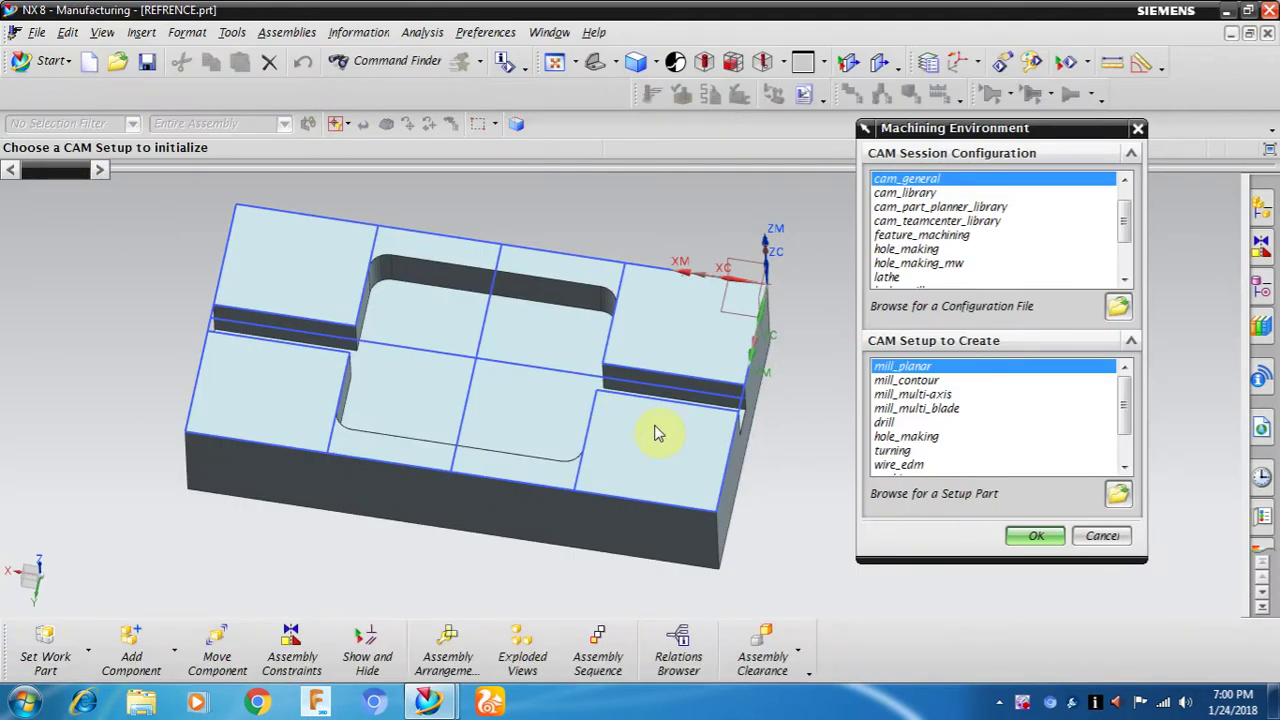
{"action": "left_click", "coordinate": [1037, 537]}
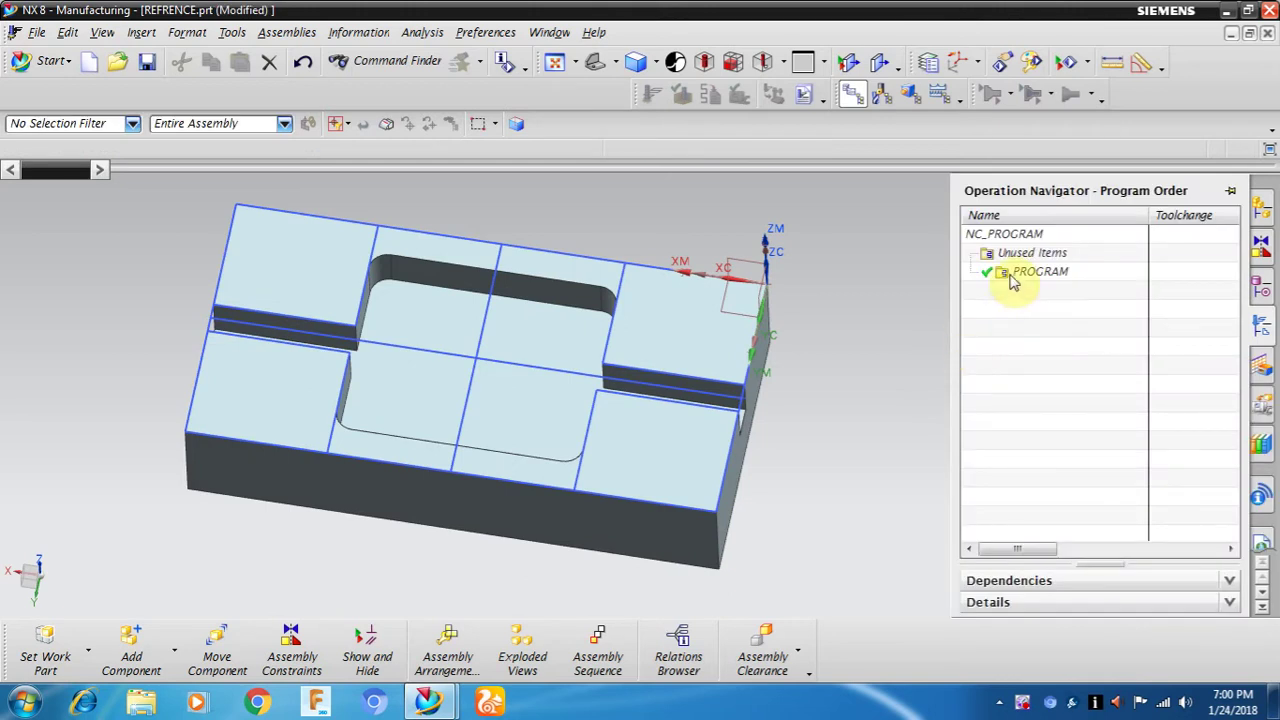
Step: Show the Operation Navigator's Geometry View listing MCS_MILL and pin the navigator panel
{"action": "left_click", "coordinate": [1012, 281]}
{"action": "left_click", "coordinate": [907, 94]}
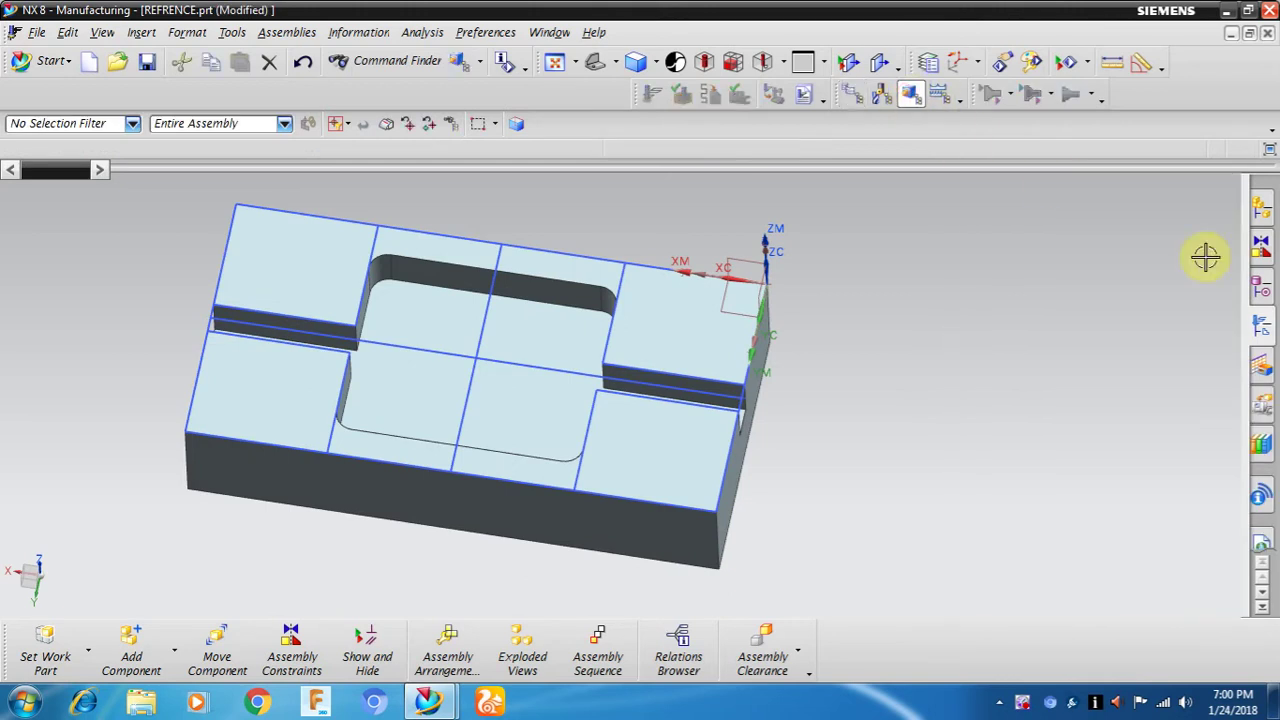
{"action": "left_click", "coordinate": [1262, 327]}
{"action": "left_click", "coordinate": [1234, 192]}
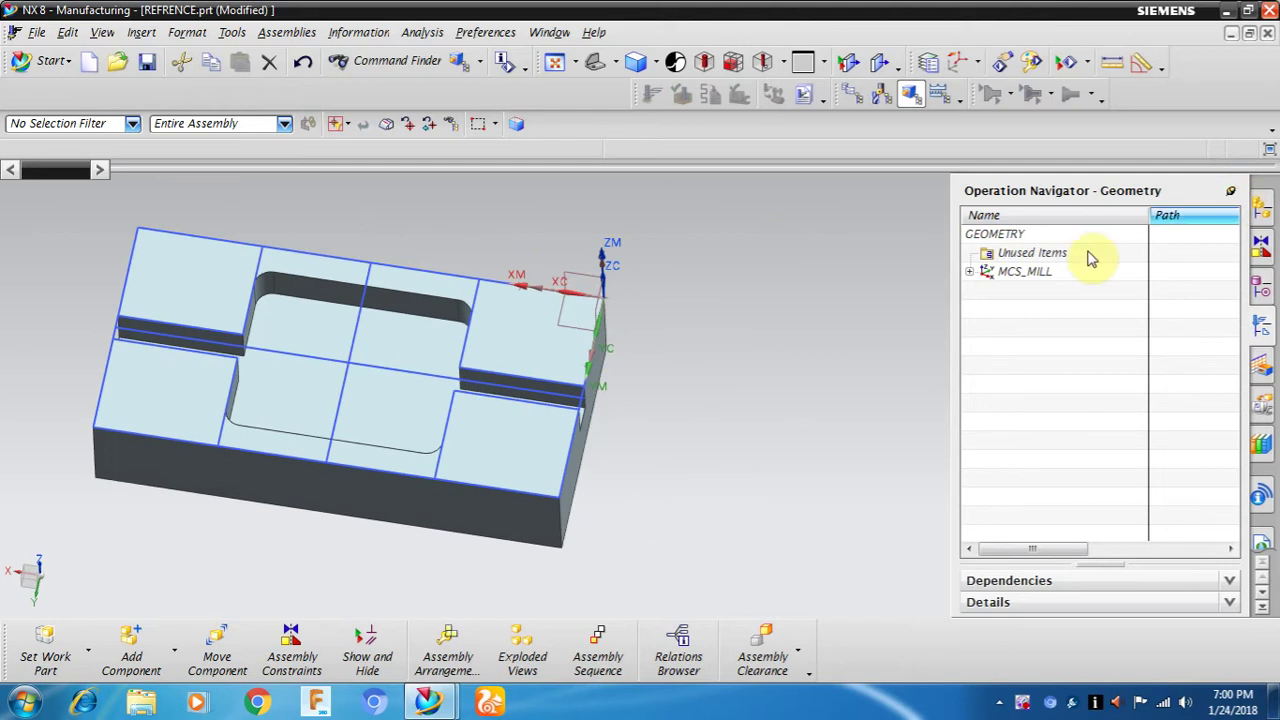
Step: Snap MCS_MILL's origin to the pocket top-edge midpoint at X 86, Y 43, Z 0
{"action": "left_click", "coordinate": [969, 271]}
{"action": "left_click", "coordinate": [993, 277]}
{"action": "double_click", "coordinate": [993, 277]}
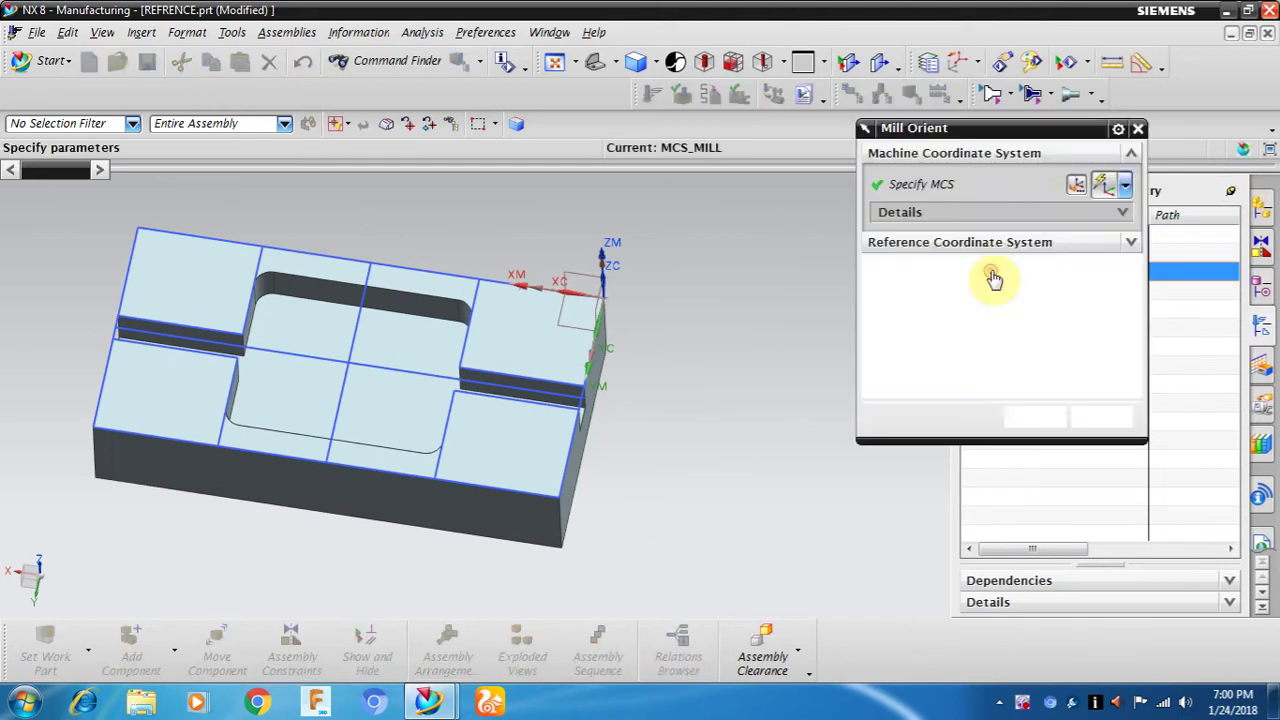
{"action": "left_click", "coordinate": [1080, 180]}
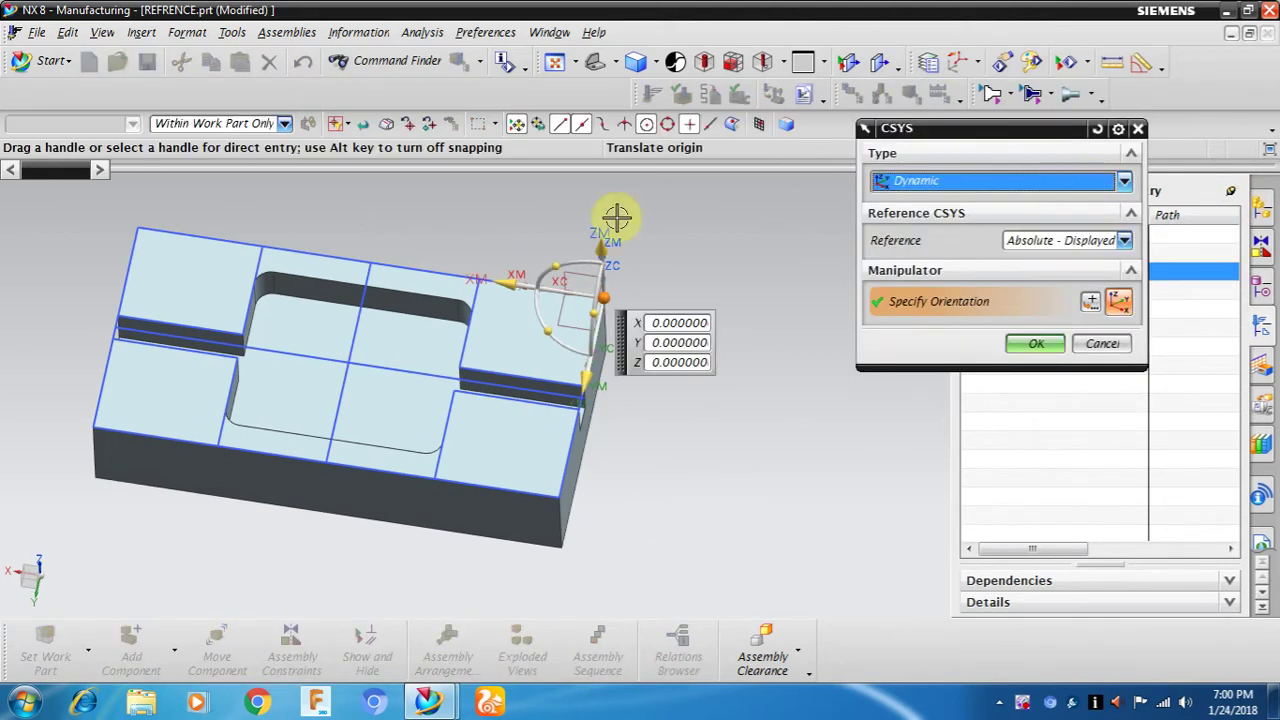
{"action": "left_click", "coordinate": [347, 362]}
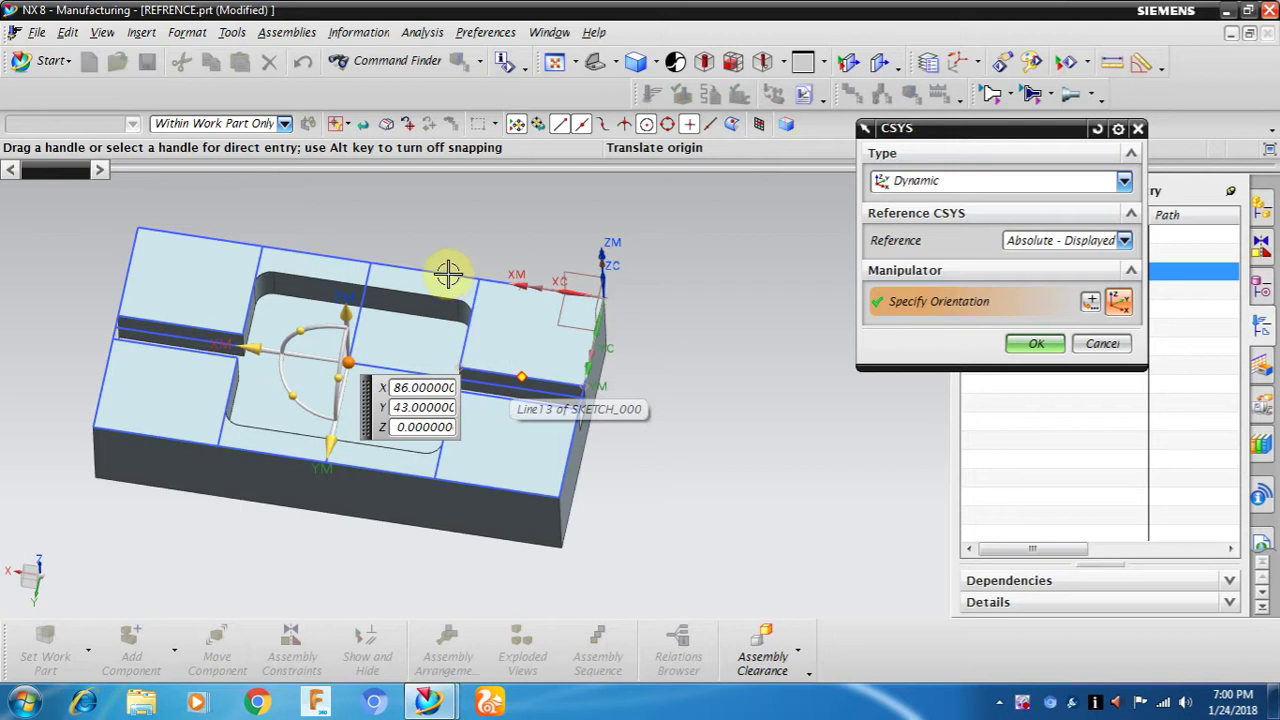
{"action": "middle_click_drag", "start_coordinate": [443, 243], "coordinate": [444, 236]}
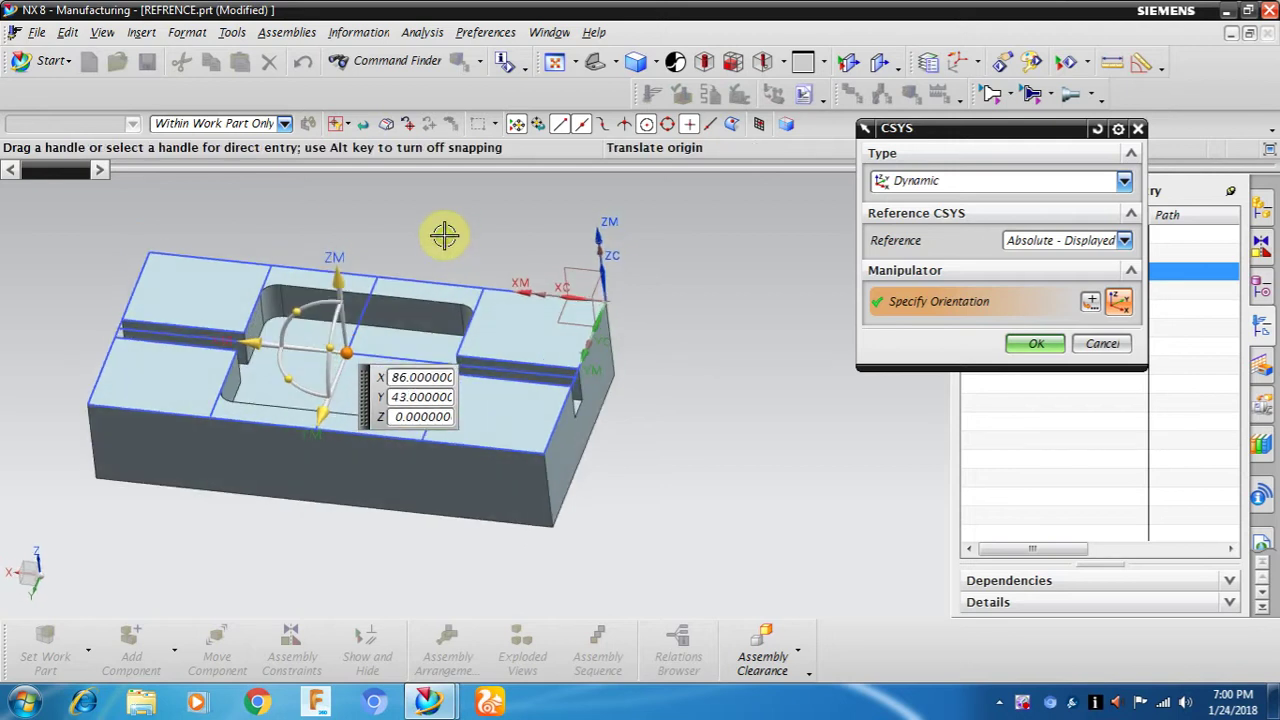
{"action": "left_click", "coordinate": [1030, 344]}
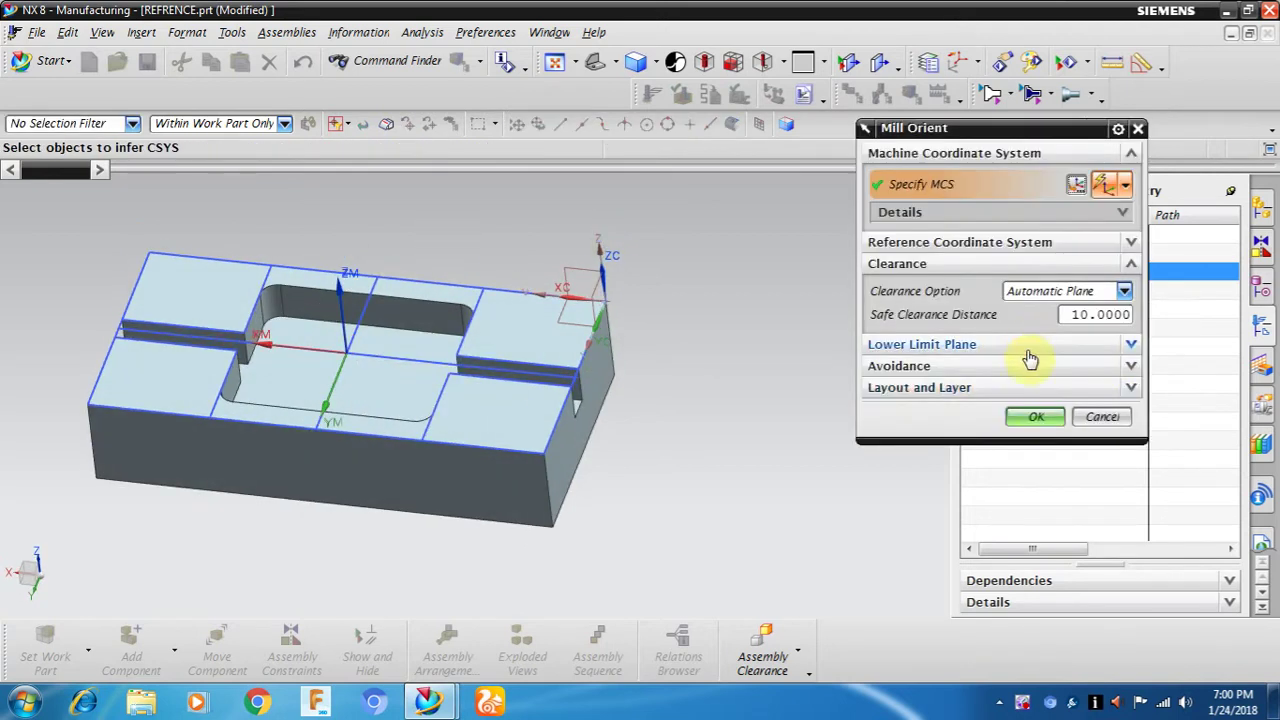
{"action": "left_click", "coordinate": [1038, 420]}
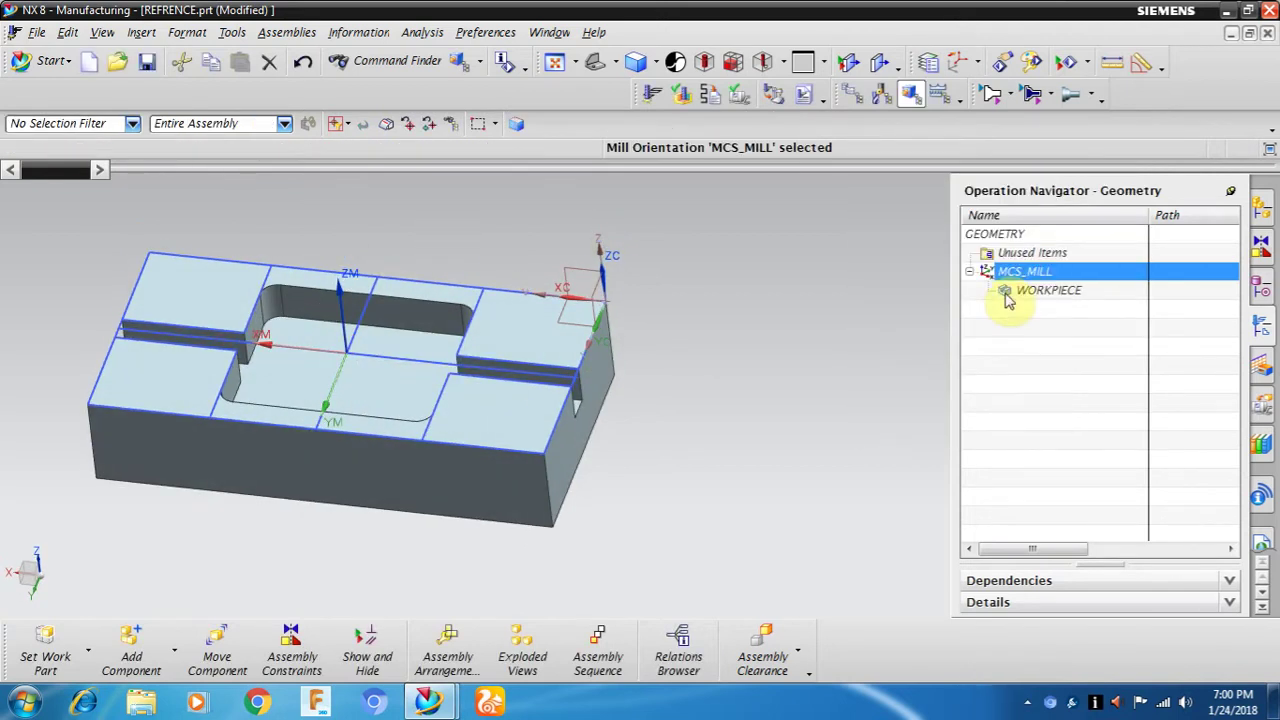
Step: Set the solid block as the WORKPIECE part geometry
{"action": "double_click", "coordinate": [1008, 302]}
{"action": "left_click", "coordinate": [1087, 186]}
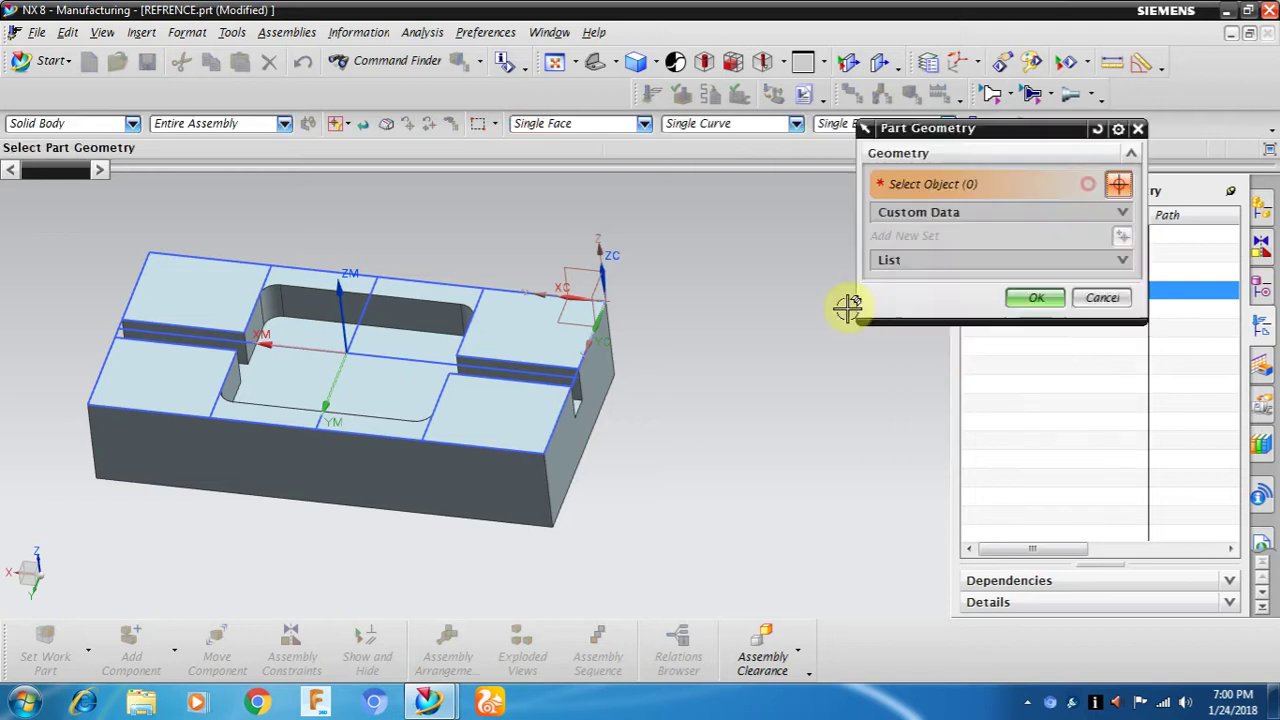
{"action": "left_click", "coordinate": [565, 445]}
{"action": "left_click", "coordinate": [1030, 320]}
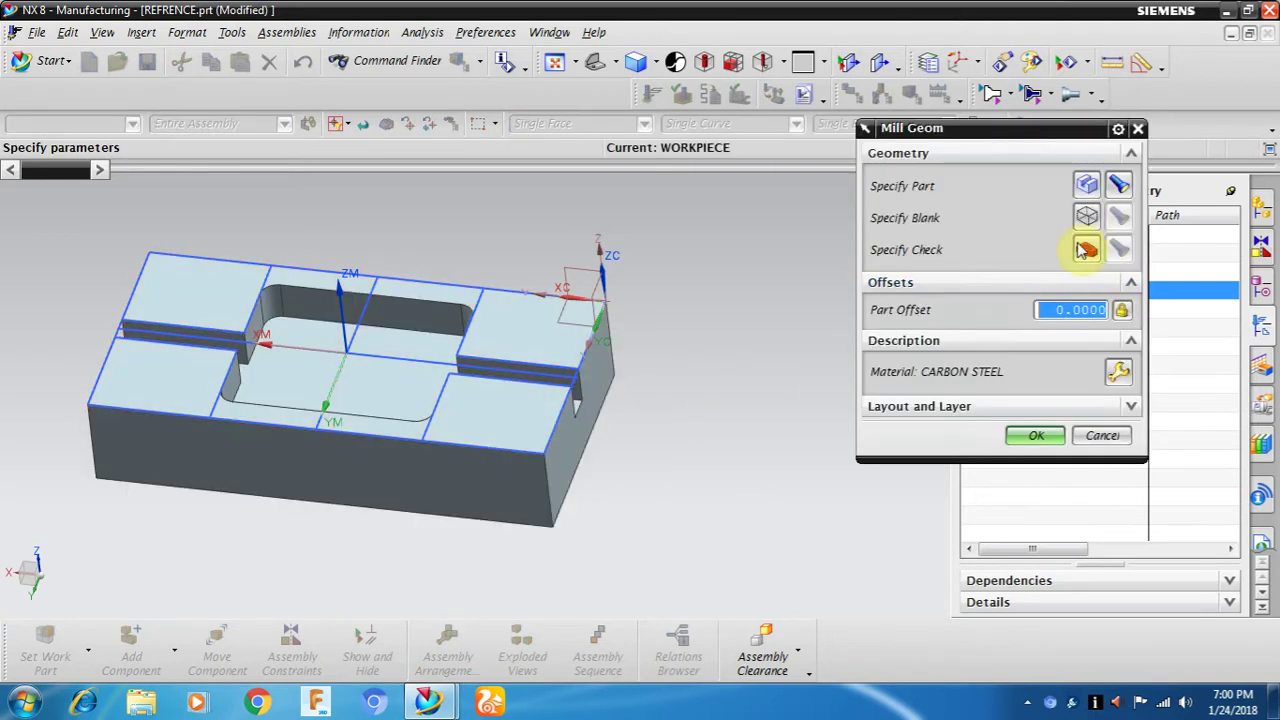
Step: Define the blank as a zero-offset Bounding Block and accept the workpiece
{"action": "left_click", "coordinate": [1094, 216]}
{"action": "left_click", "coordinate": [966, 181]}
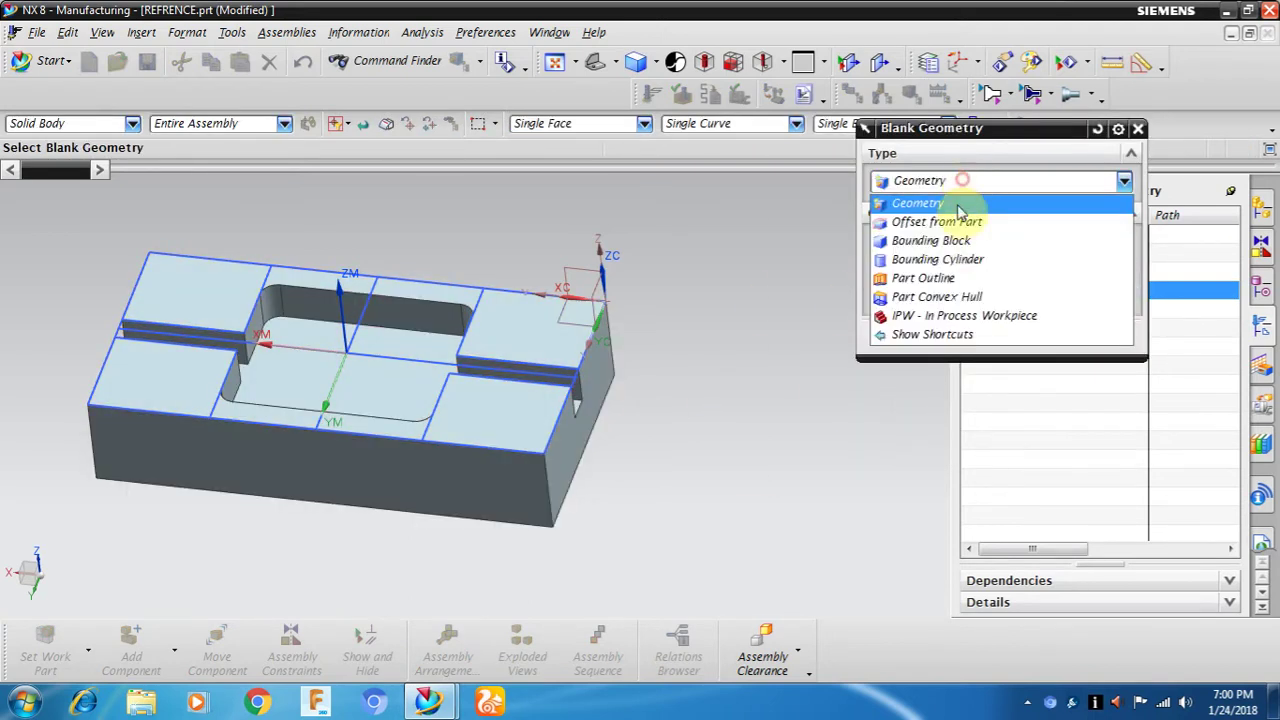
{"action": "left_click", "coordinate": [956, 237]}
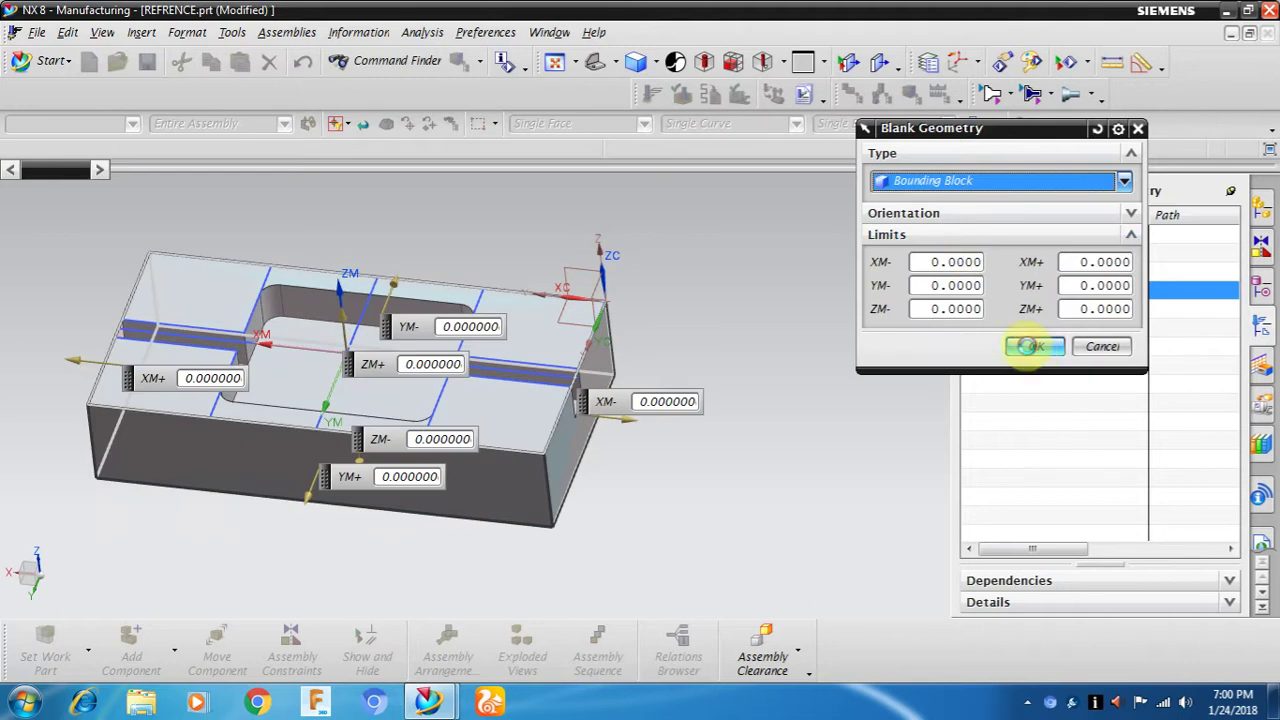
{"action": "left_click", "coordinate": [1030, 346]}
{"action": "left_click", "coordinate": [1036, 430]}
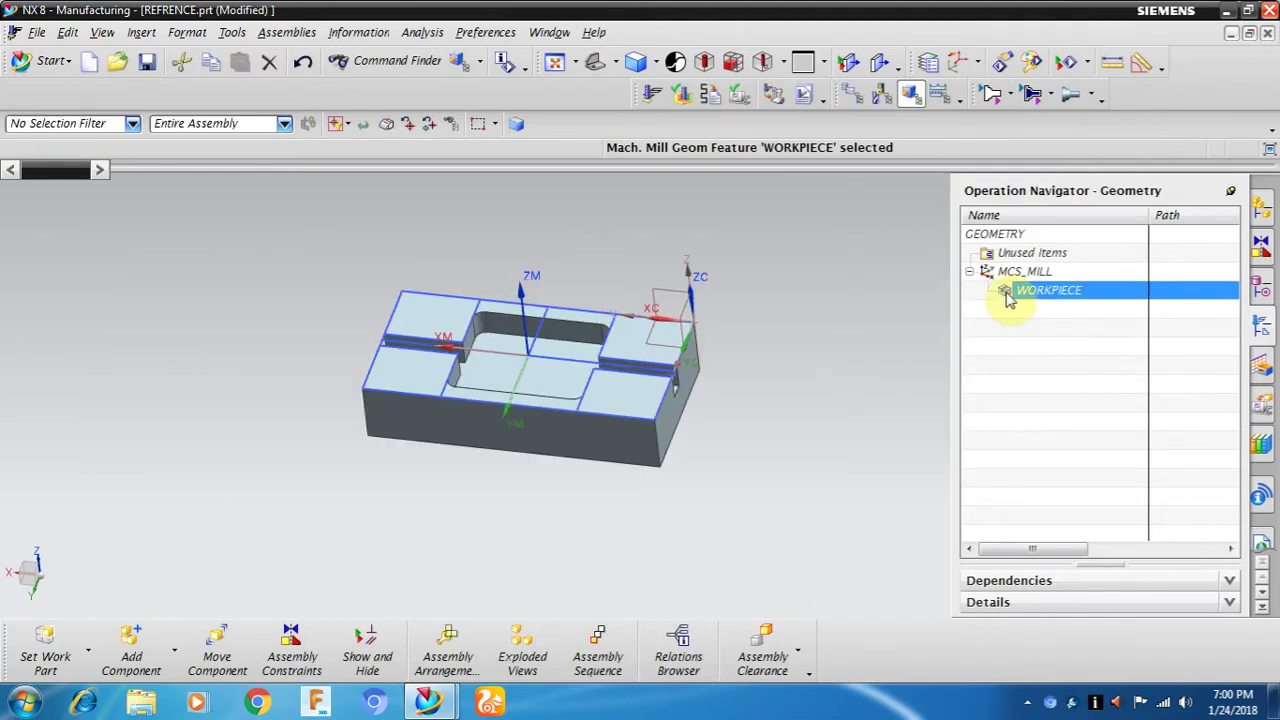
Step: Insert a mill_contour Cavity Mill operation named CAVITY_MILL under WORKPIECE
{"action": "right_click", "coordinate": [1008, 300]}
{"action": "mouse_move", "coordinate": [1070, 500]}
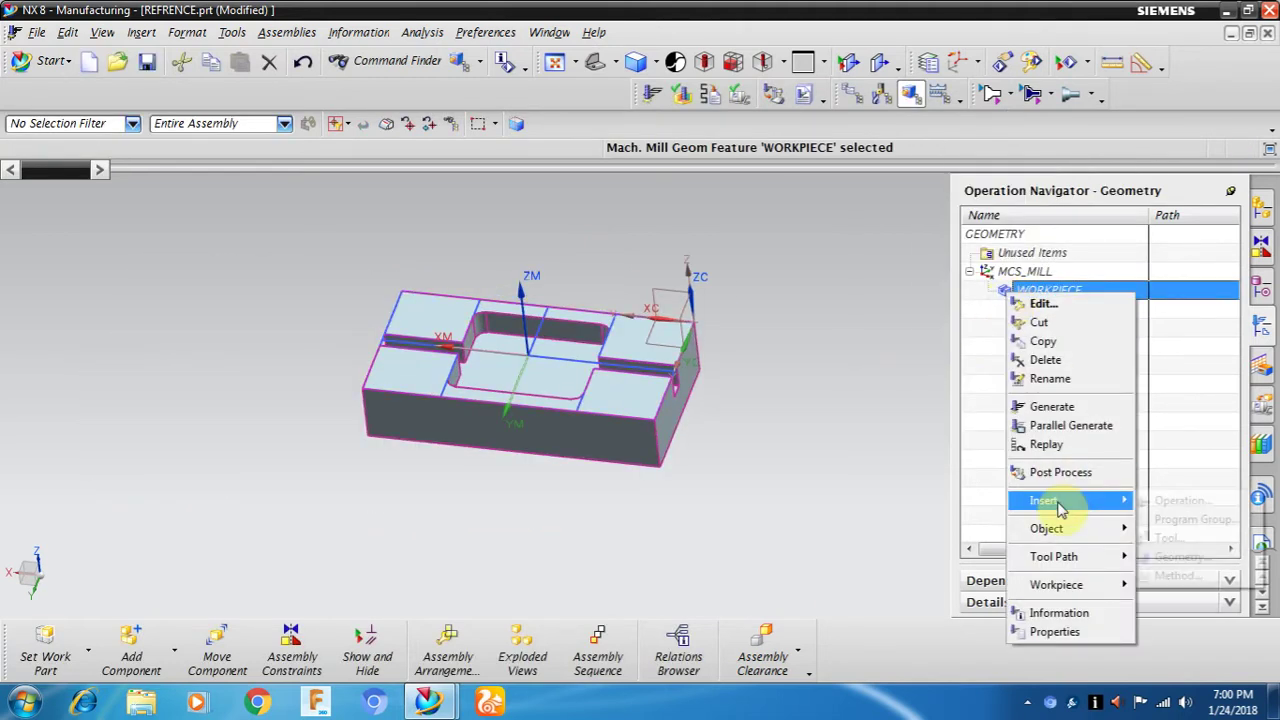
{"action": "left_click", "coordinate": [1147, 505]}
{"action": "scroll", "coordinate": [727, 353], "scroll_direction": "up", "scroll_amount": 2}
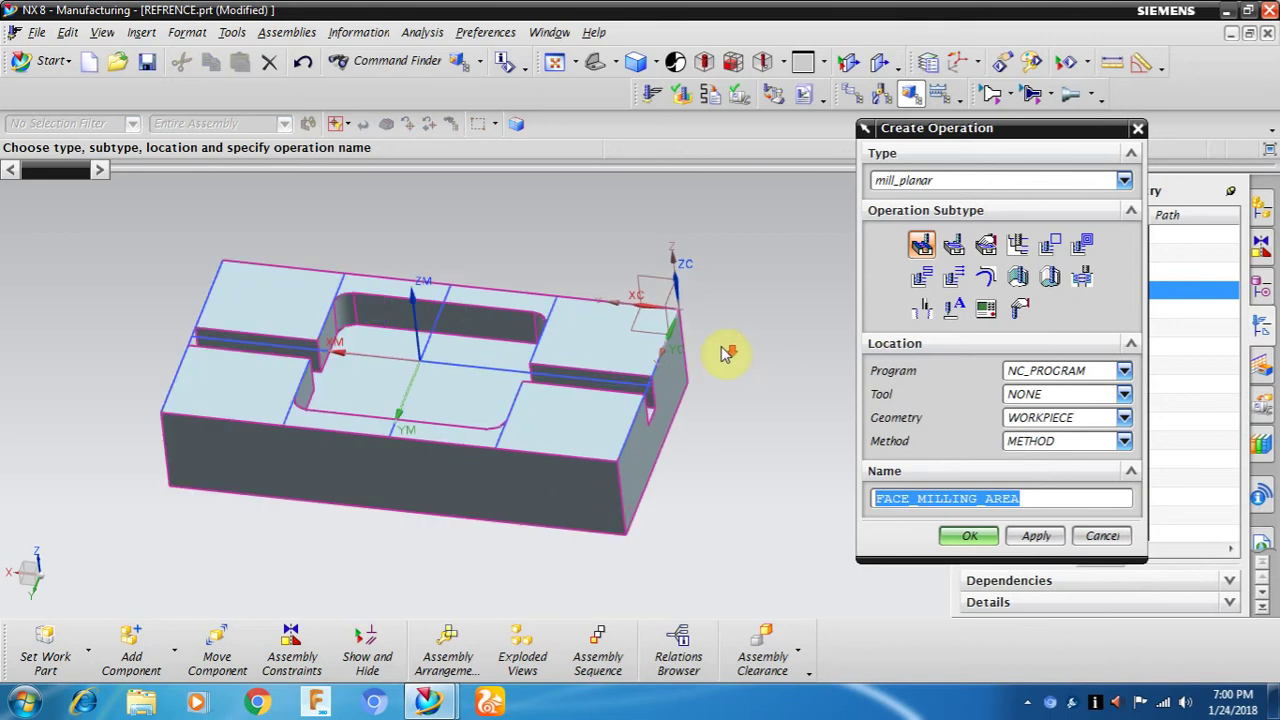
{"action": "left_click", "coordinate": [960, 180]}
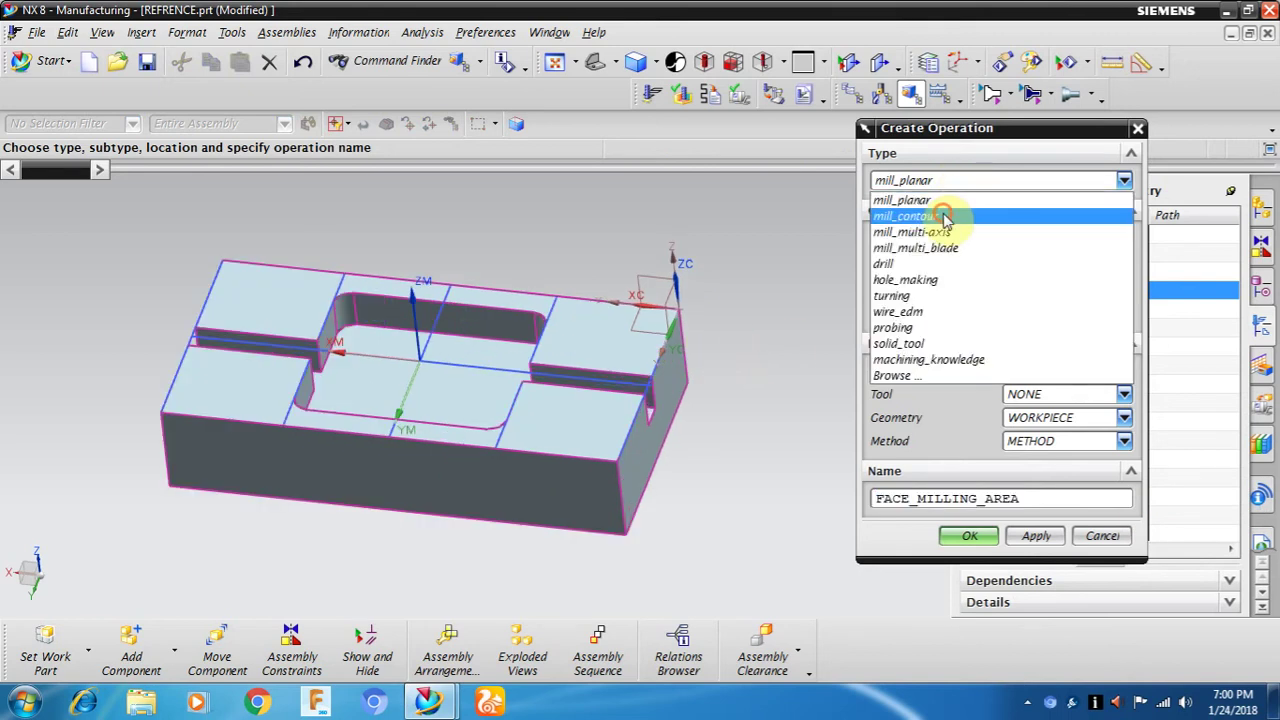
{"action": "left_click", "coordinate": [951, 212]}
{"action": "left_click", "coordinate": [920, 250]}
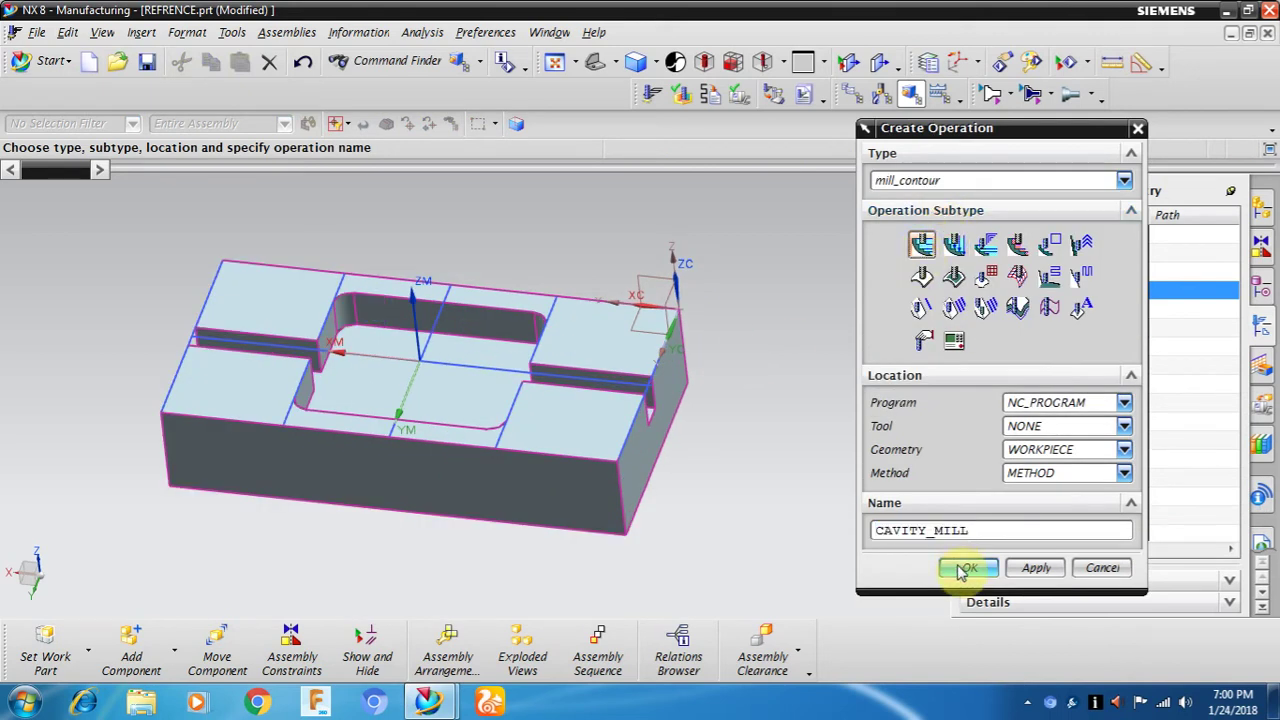
{"action": "left_click", "coordinate": [962, 570]}
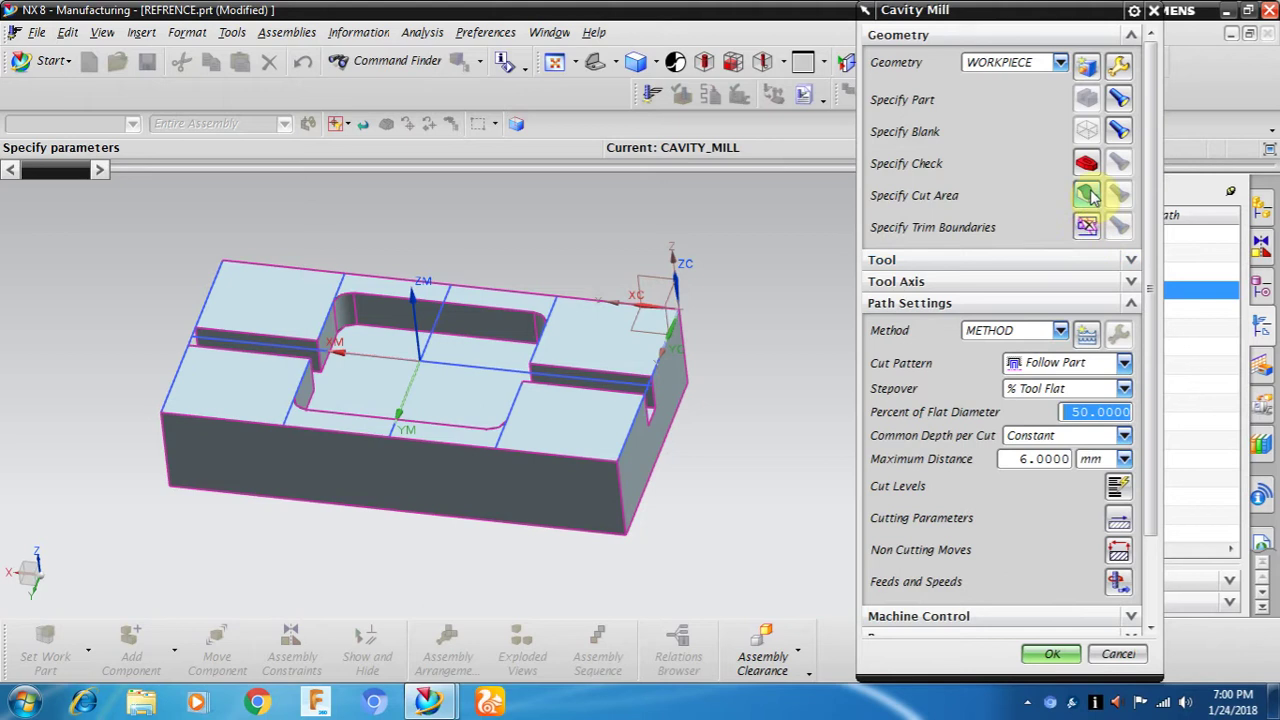
Step: Begin the cut area with the pocket walls, floor, slot faces and a fillet face
{"action": "left_click", "coordinate": [1089, 196]}
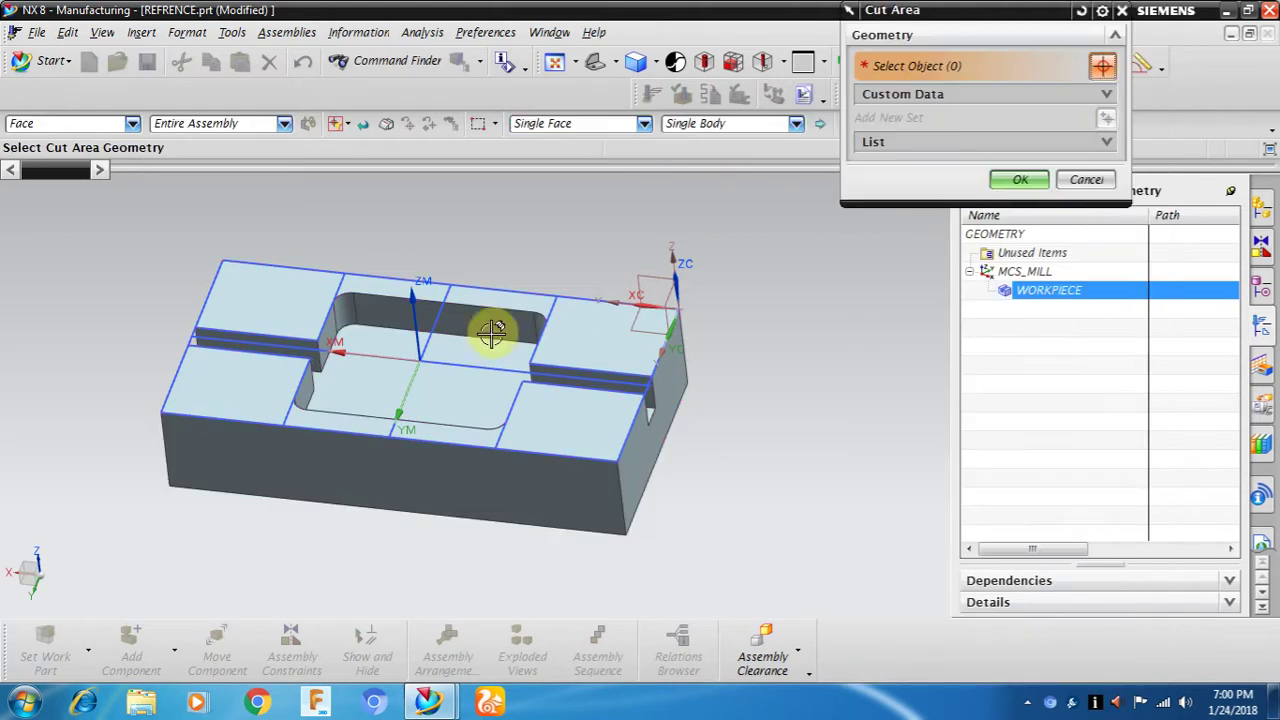
{"action": "scroll", "coordinate": [492, 333], "scroll_direction": "up", "scroll_amount": 2}
{"action": "left_click", "coordinate": [300, 290]}
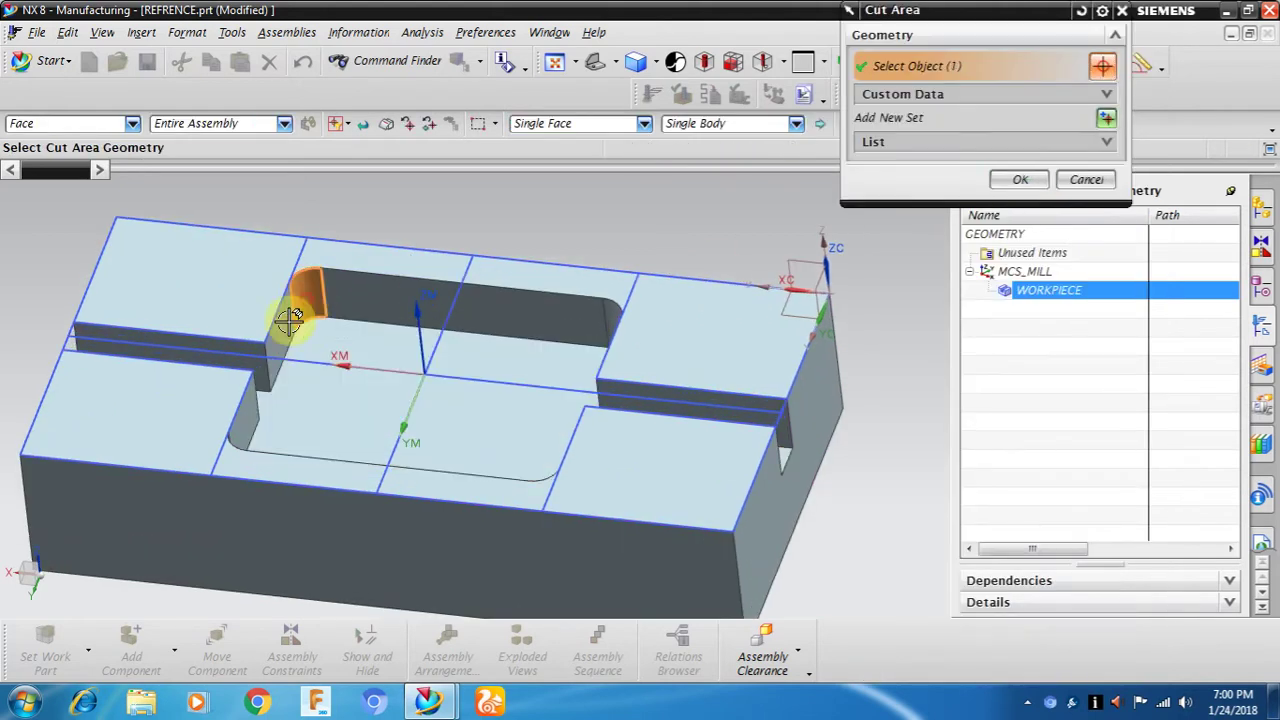
{"action": "left_click", "coordinate": [358, 308]}
{"action": "scroll", "coordinate": [386, 290], "scroll_direction": "down", "scroll_amount": 2}
{"action": "scroll", "coordinate": [340, 320], "scroll_direction": "down", "scroll_amount": 1}
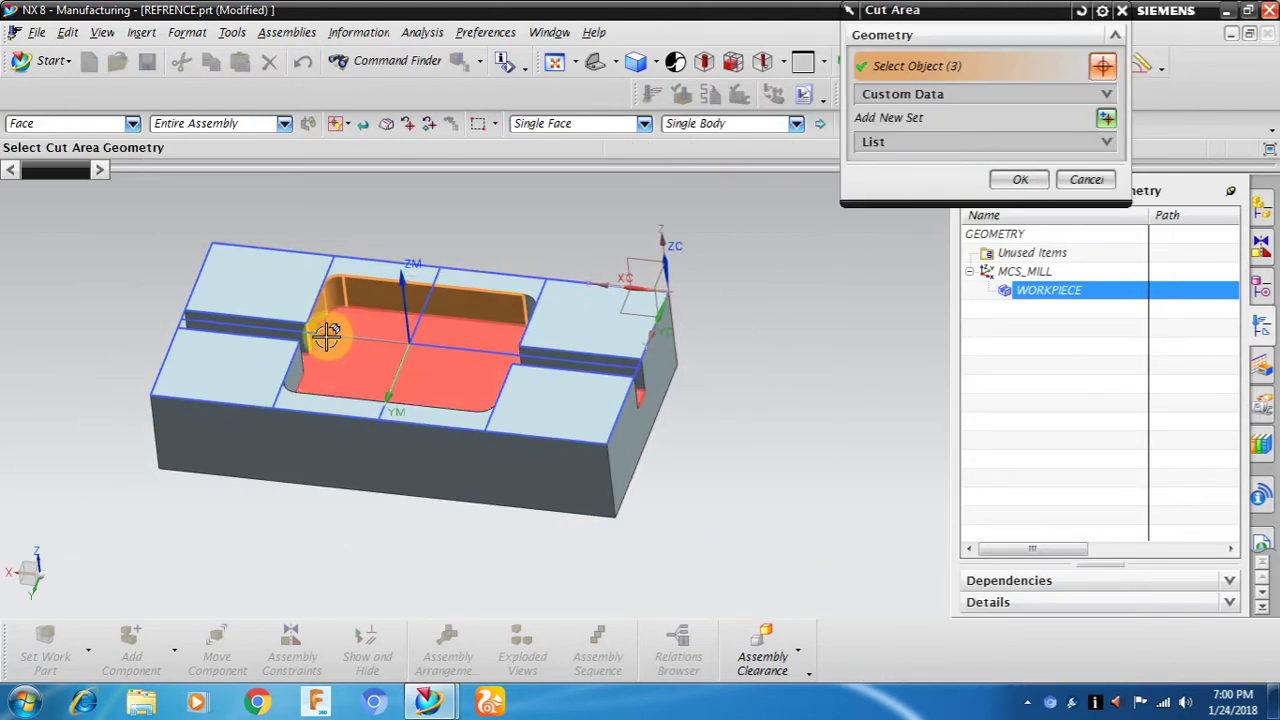
{"action": "left_click", "coordinate": [268, 332]}
{"action": "left_click", "coordinate": [337, 334]}
{"action": "middle_click_drag", "start_coordinate": [320, 334], "coordinate": [283, 423]}
{"action": "left_click", "coordinate": [297, 280]}
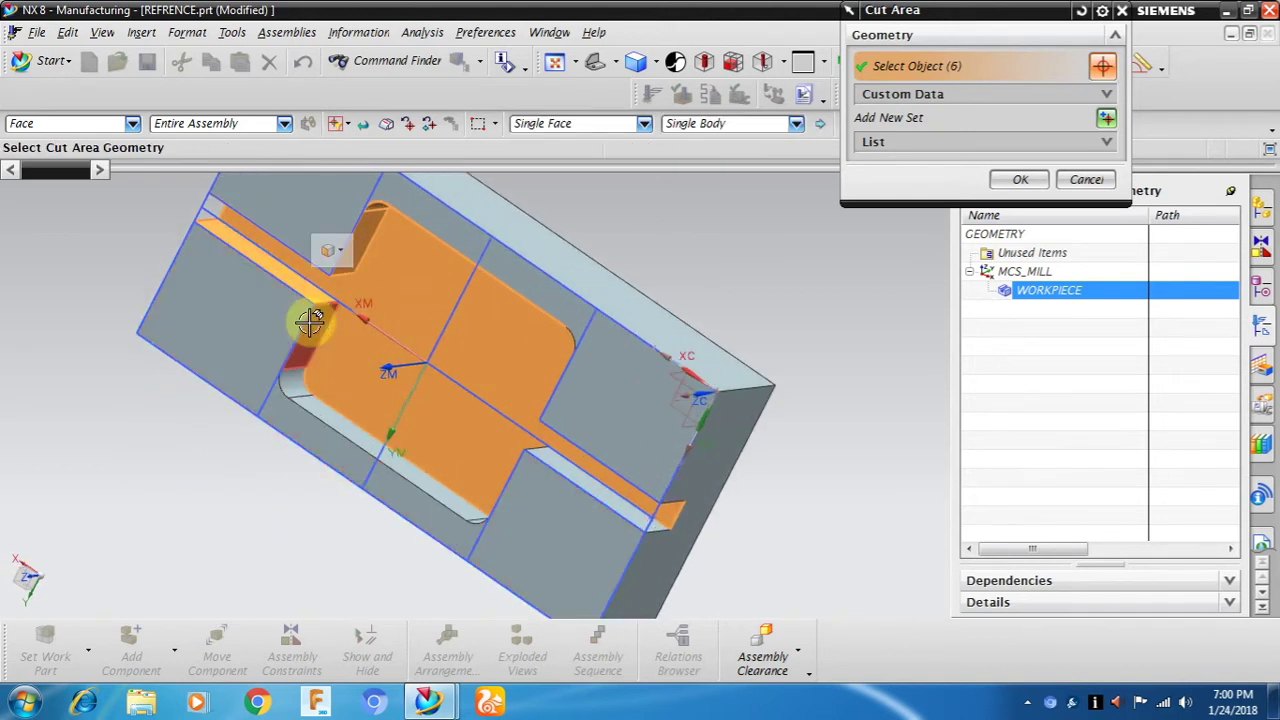
{"action": "left_click", "coordinate": [308, 335]}
{"action": "left_click", "coordinate": [300, 395]}
{"action": "left_click", "coordinate": [430, 415]}
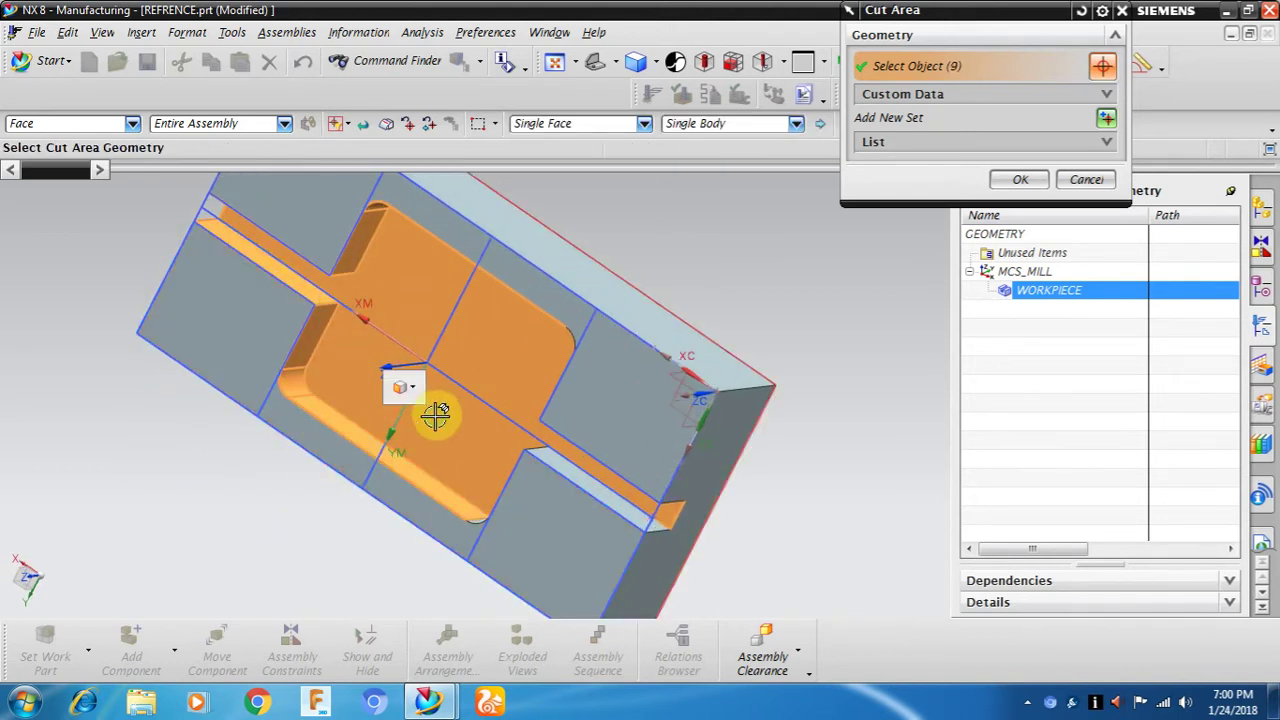
Step: Add the corner blend and remaining channel faces, confirming 15 cut-area faces
{"action": "middle_click_drag", "start_coordinate": [435, 415], "coordinate": [543, 457]}
{"action": "left_click", "coordinate": [503, 506]}
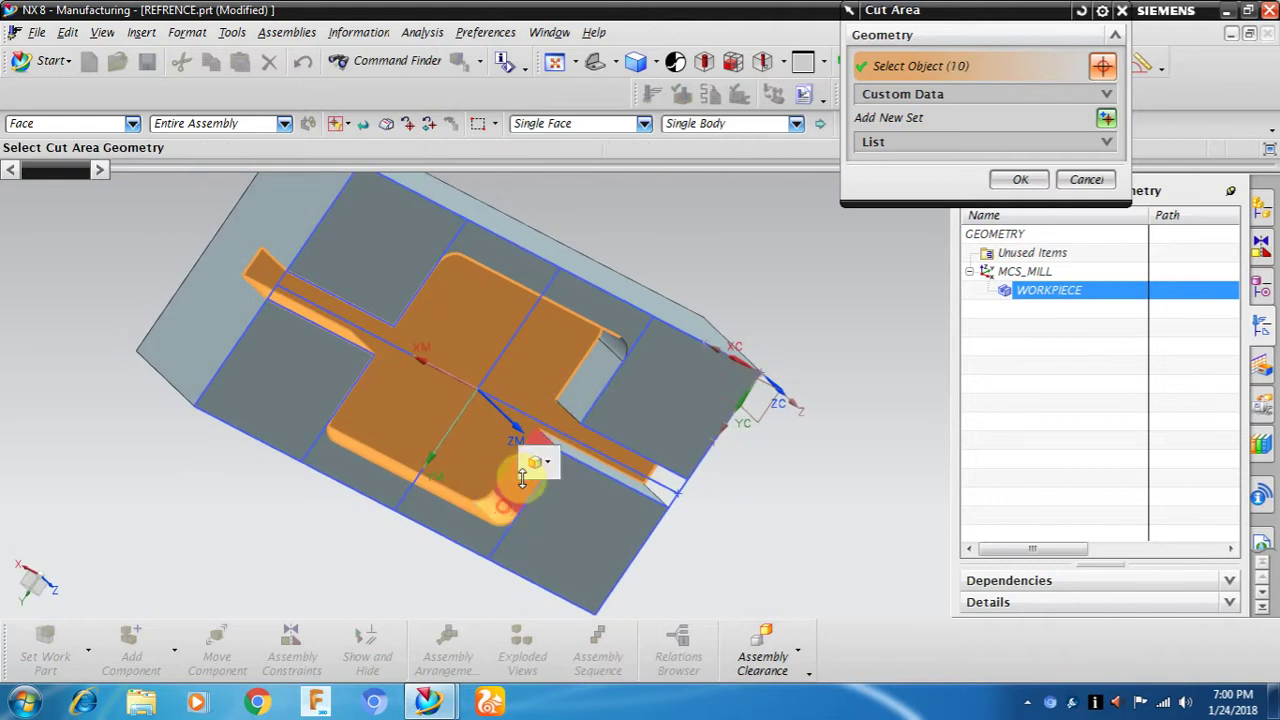
{"action": "left_click", "coordinate": [600, 392]}
{"action": "mouse_move", "coordinate": [531, 366]}
{"action": "middle_mouse_down"}
{"action": "mouse_move", "coordinate": [500, 280]}
{"action": "mouse_move", "coordinate": [514, 286]}
{"action": "middle_mouse_up"}
{"action": "left_click", "coordinate": [587, 352]}
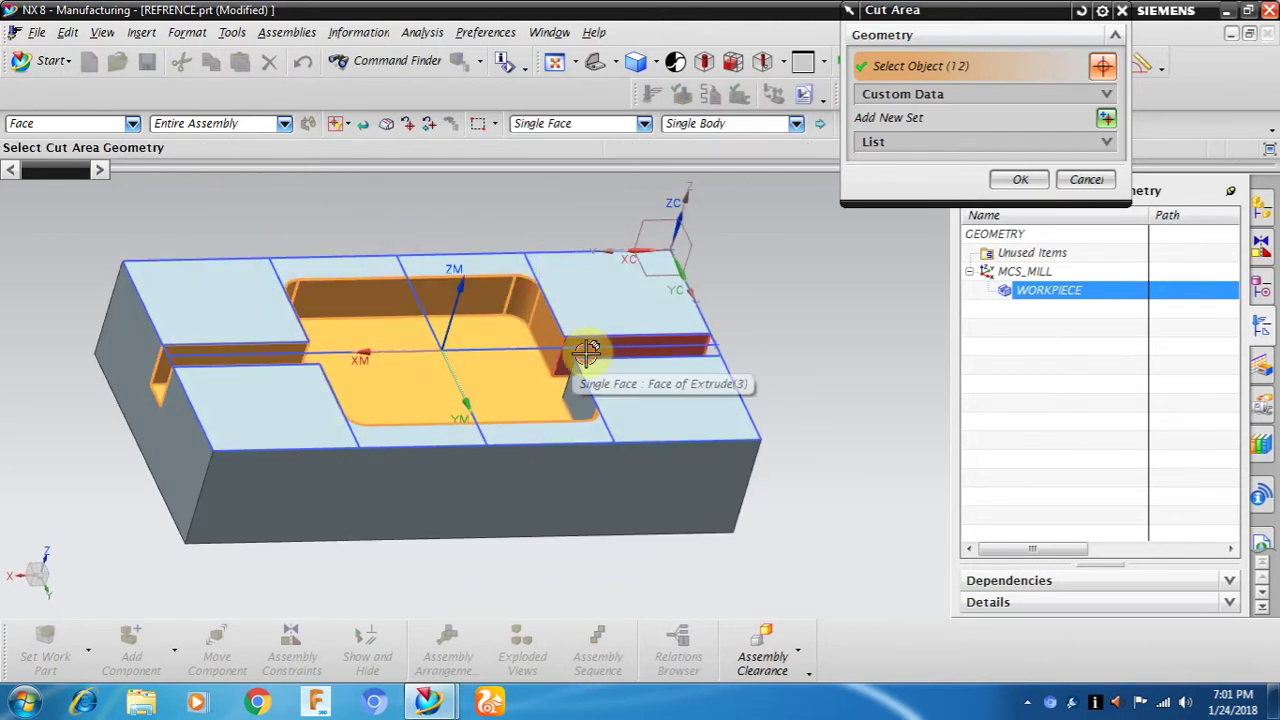
{"action": "left_click", "coordinate": [586, 380]}
{"action": "left_click", "coordinate": [471, 364]}
{"action": "middle_click_drag", "start_coordinate": [471, 364], "coordinate": [443, 528]}
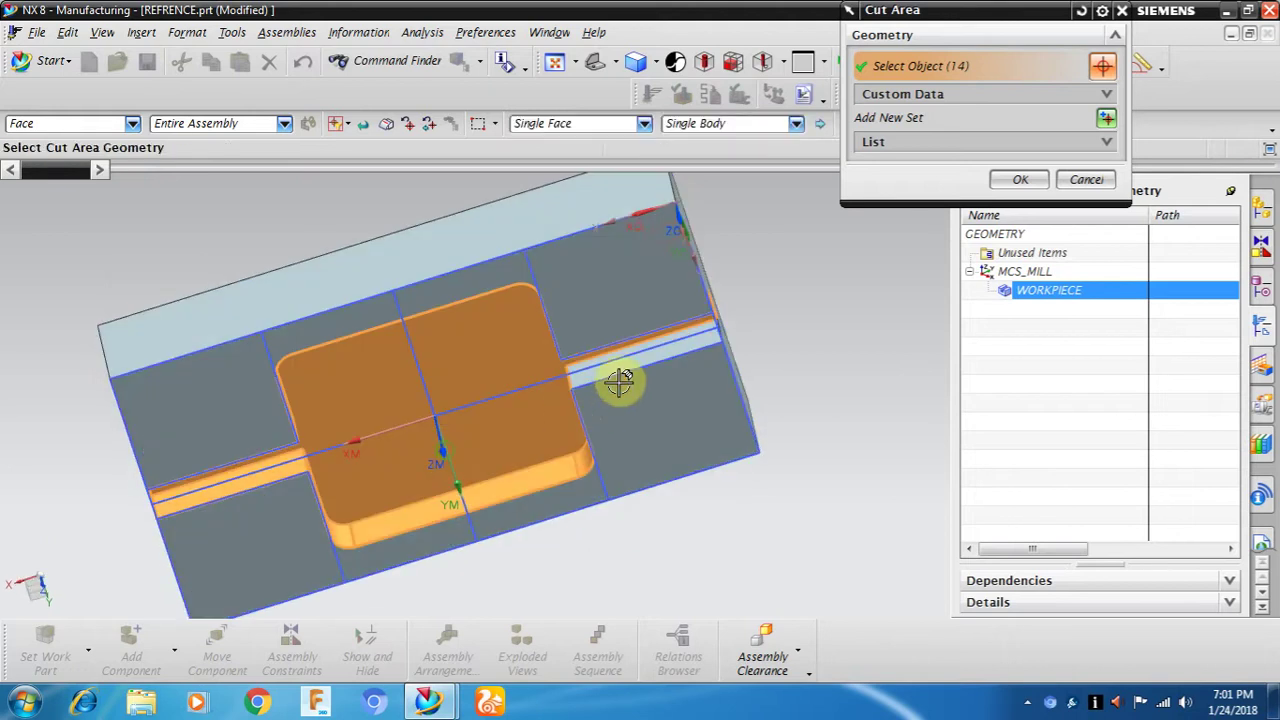
{"action": "left_click", "coordinate": [622, 365]}
{"action": "mouse_move", "coordinate": [486, 406]}
{"action": "middle_mouse_down"}
{"action": "mouse_move", "coordinate": [462, 364]}
{"action": "mouse_move", "coordinate": [466, 374]}
{"action": "middle_mouse_up"}
{"action": "left_click", "coordinate": [1017, 182]}
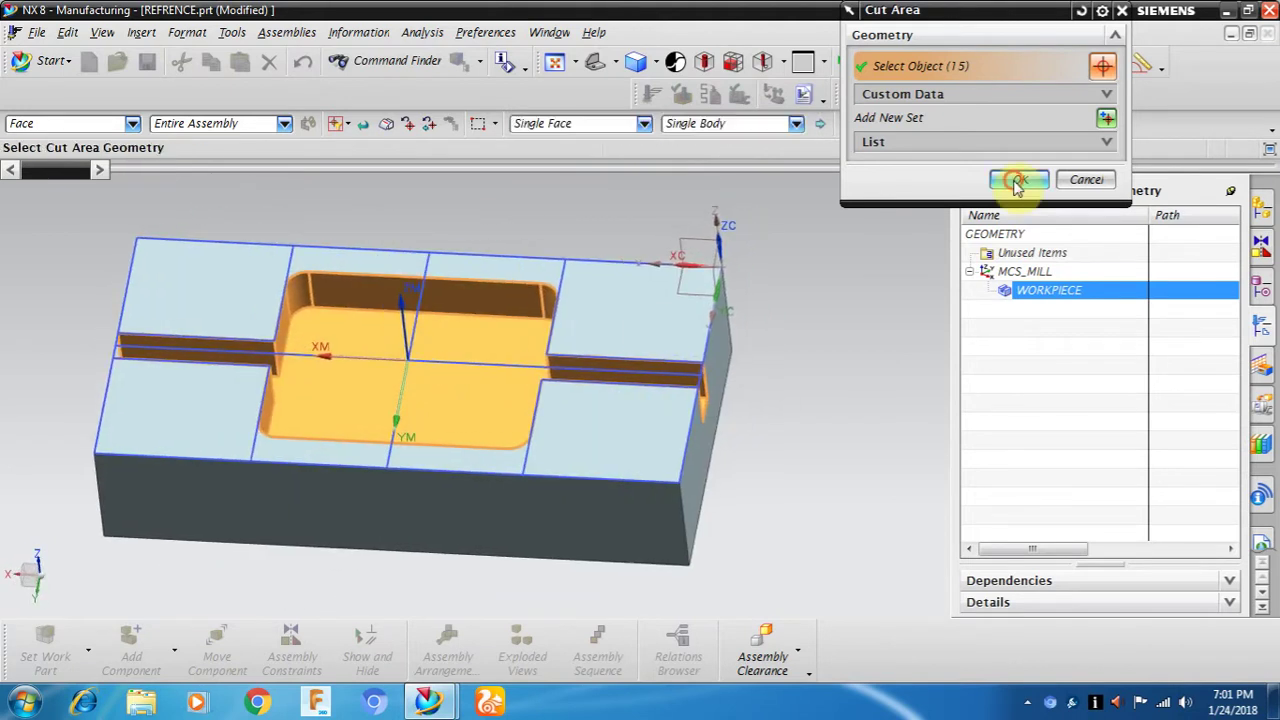
Step: Create flat end mill MILL-20 with 20 mm diameter as the operation's tool
{"action": "left_click", "coordinate": [985, 262]}
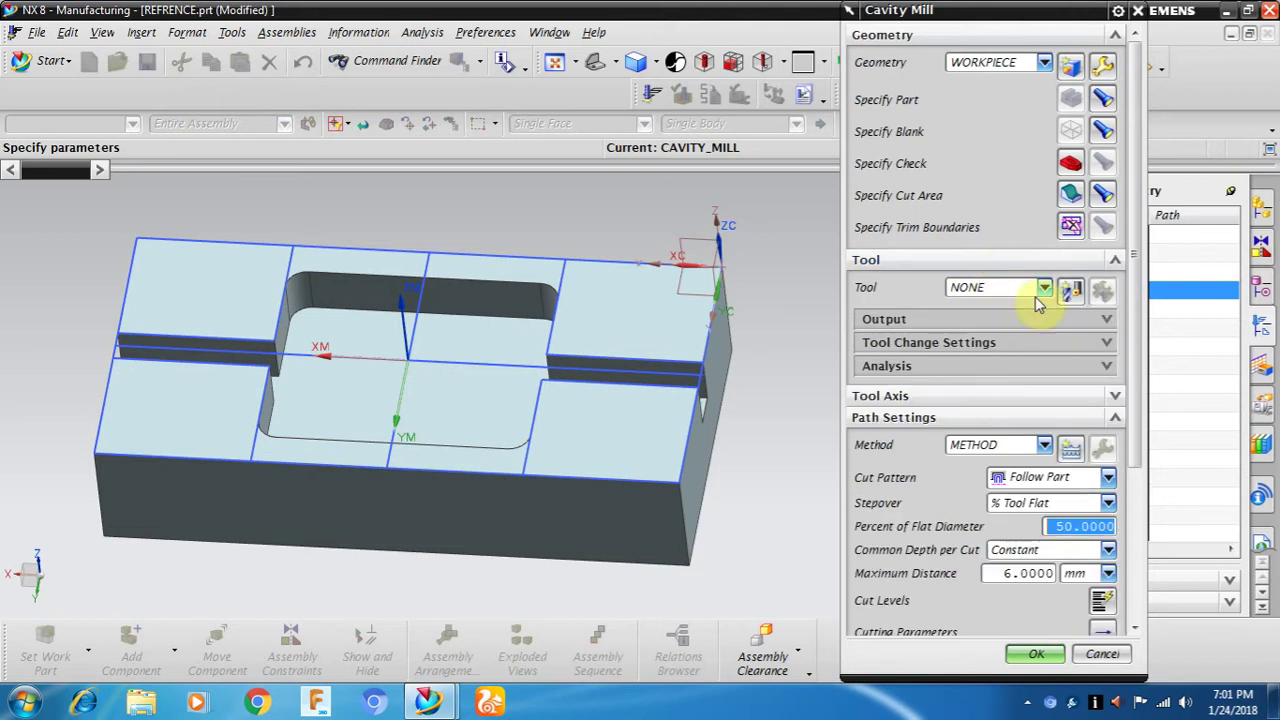
{"action": "left_click", "coordinate": [1073, 290]}
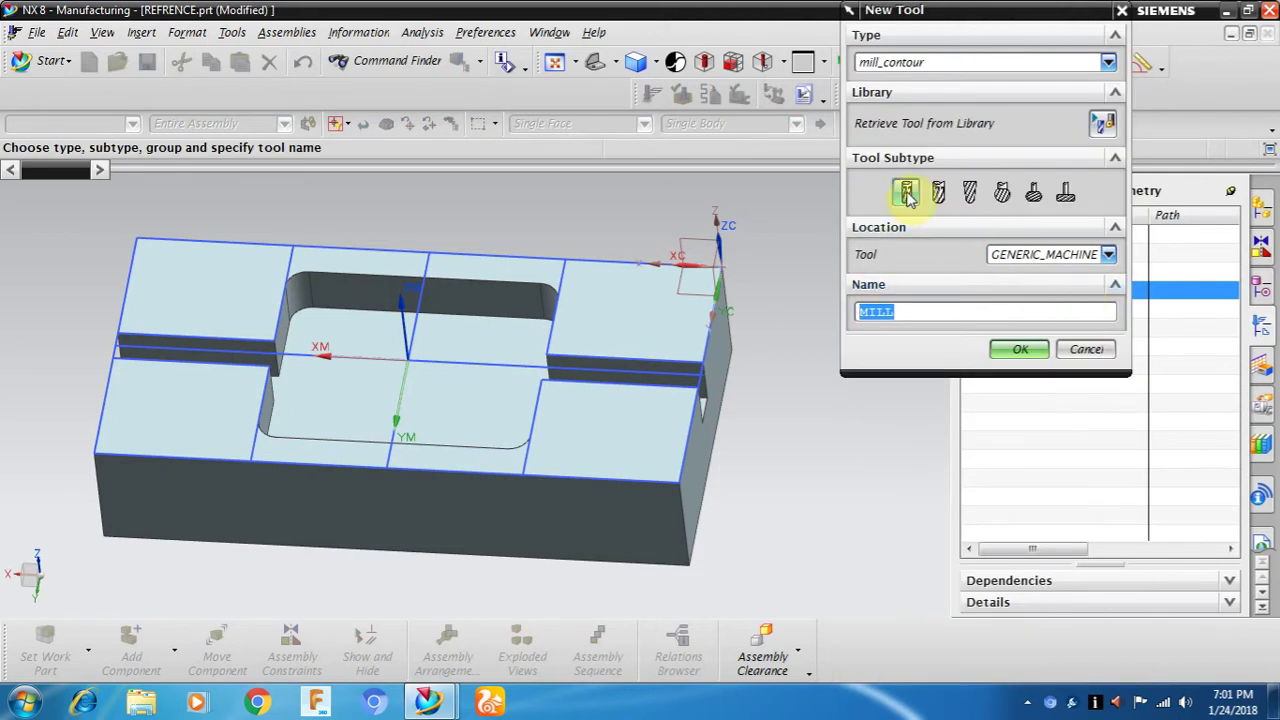
{"action": "left_click", "coordinate": [906, 197]}
{"action": "type", "text": "-20"}
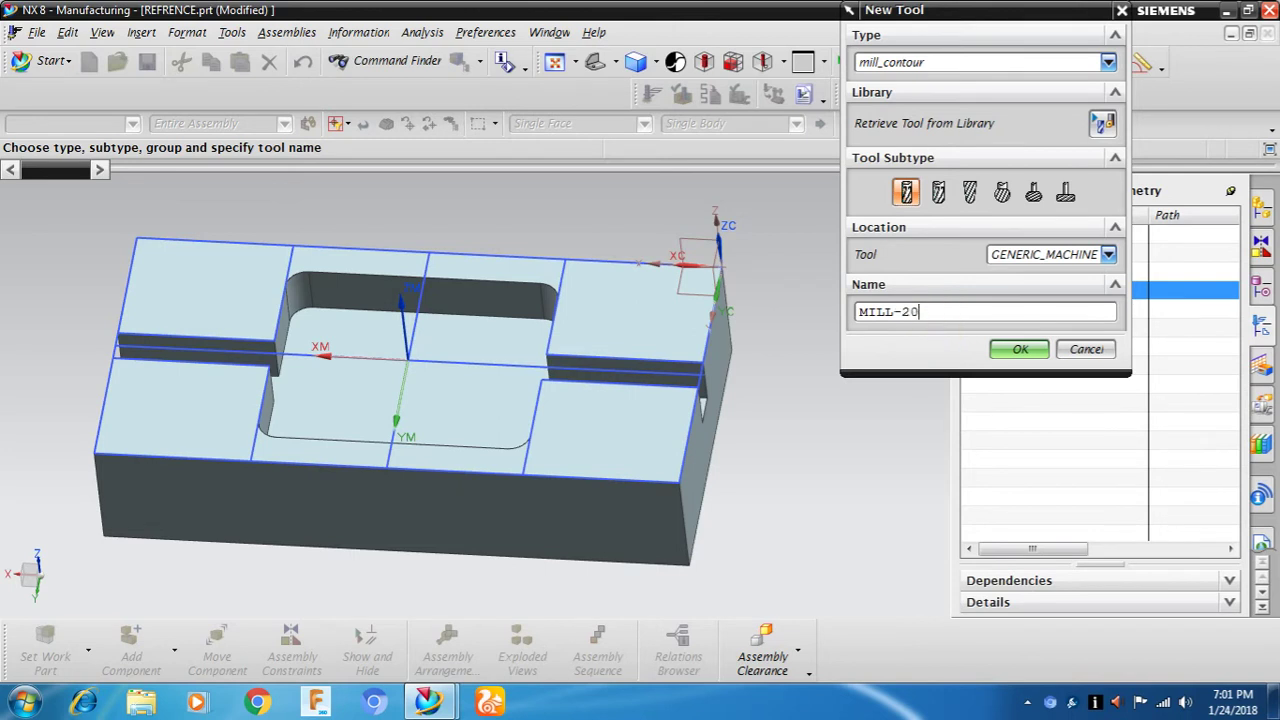
{"action": "key", "text": "Return"}
{"action": "type", "text": "0"}
{"action": "key", "text": "Return"}
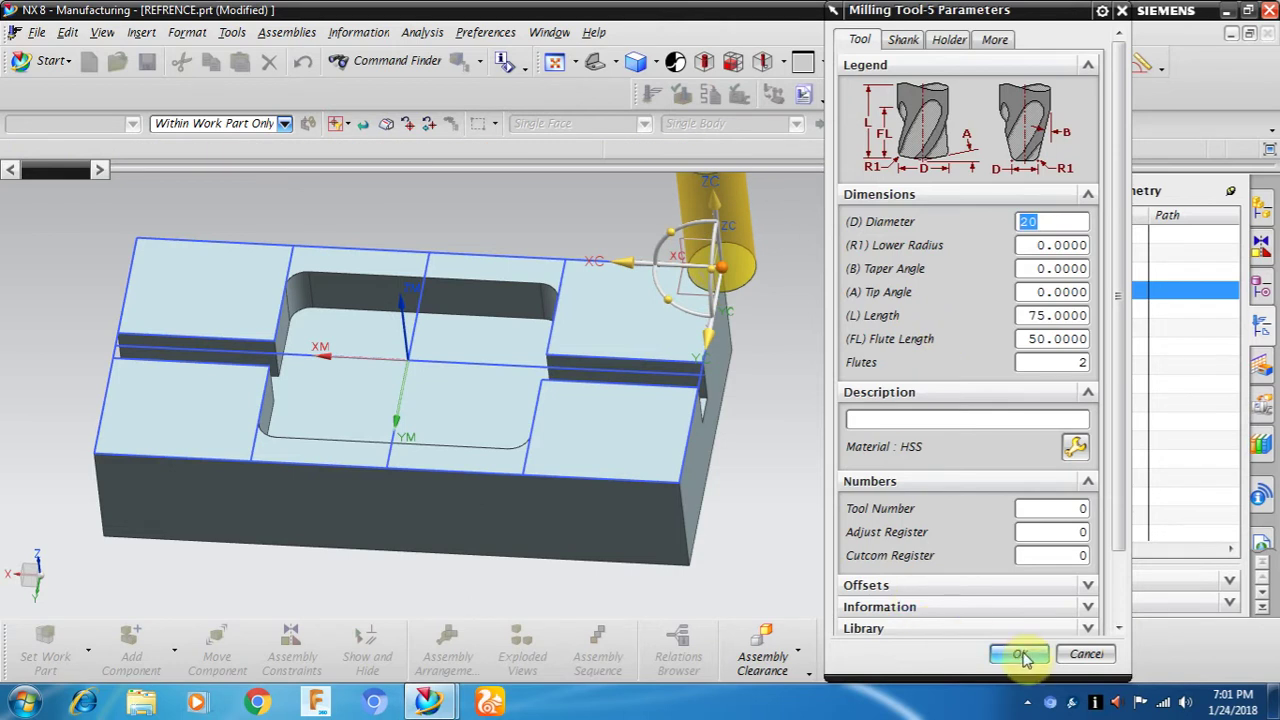
{"action": "left_click", "coordinate": [1020, 653]}
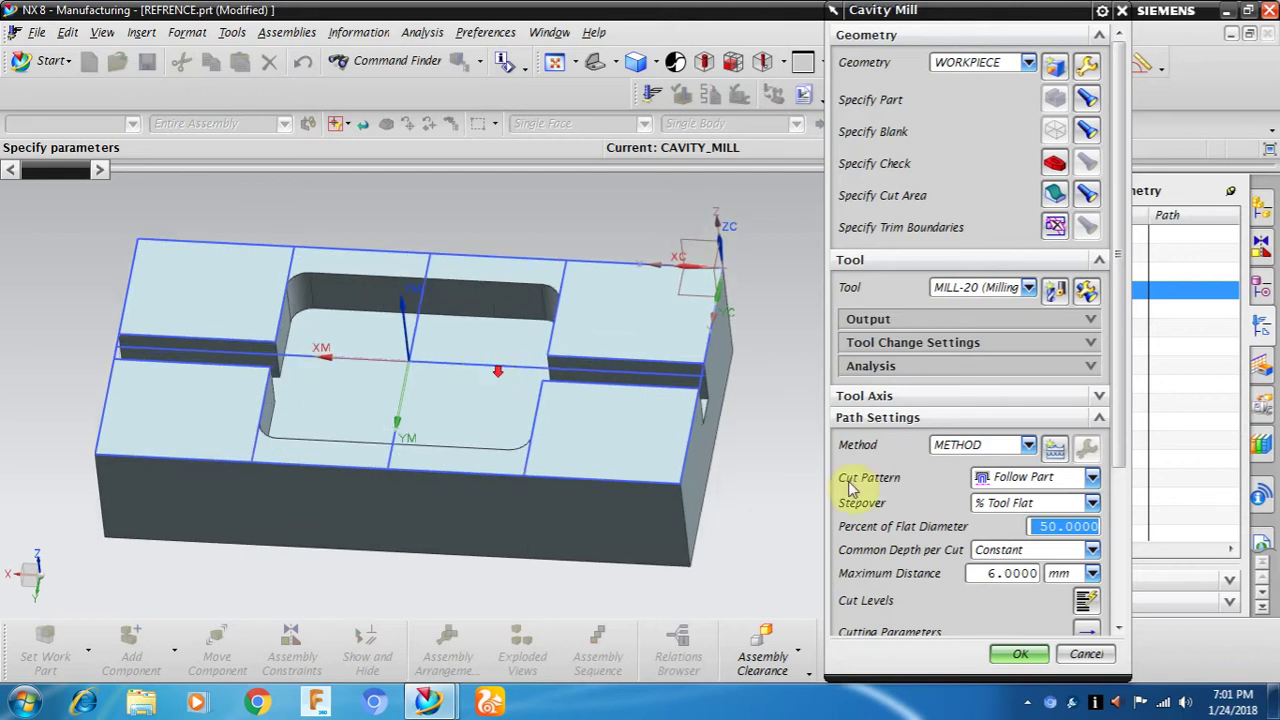
Step: Set the cut pattern to Follow Periphery with 1 mm maximum depth per cut
{"action": "left_click_drag", "start_coordinate": [1120, 378], "coordinate": [1123, 508]}
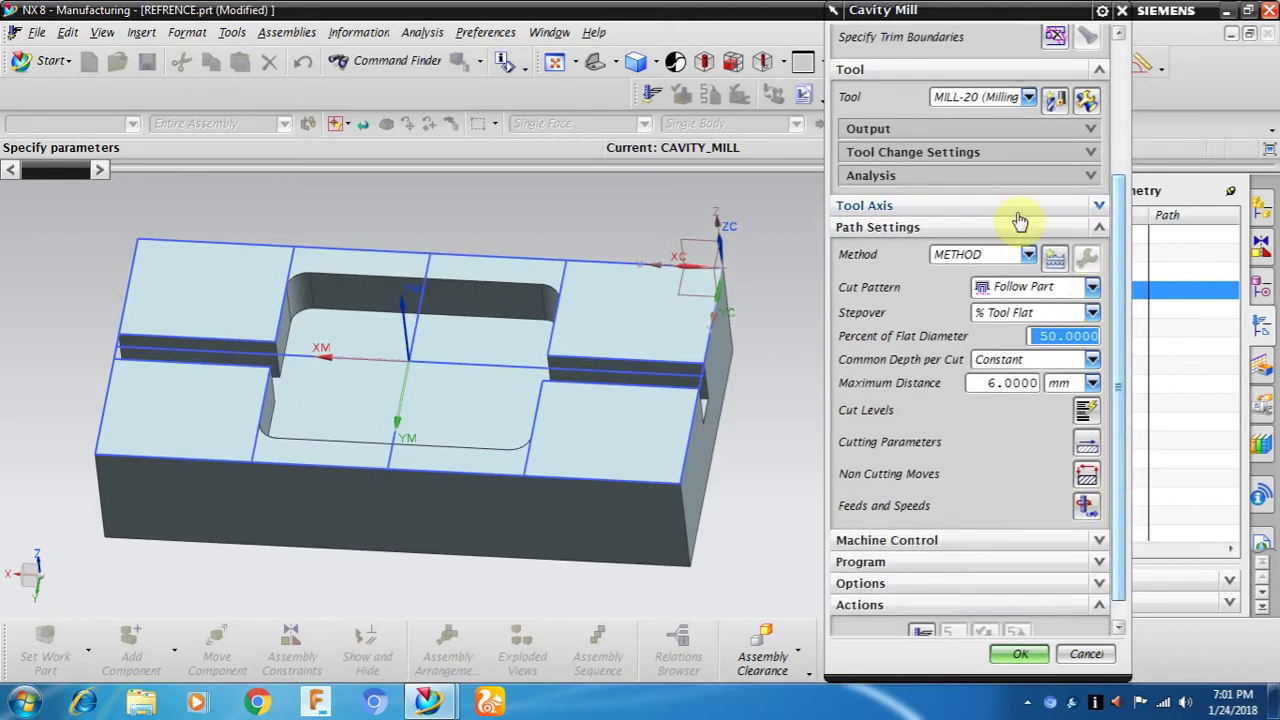
{"action": "left_click", "coordinate": [1091, 288]}
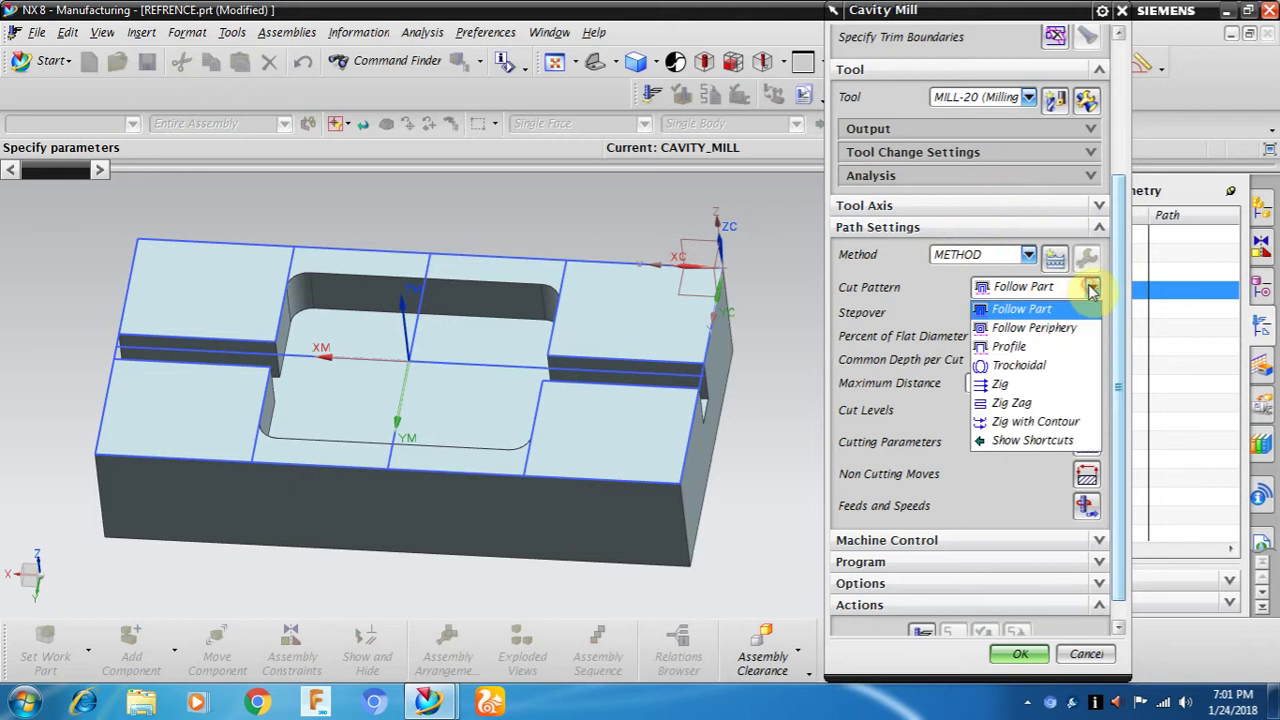
{"action": "left_click", "coordinate": [1045, 330]}
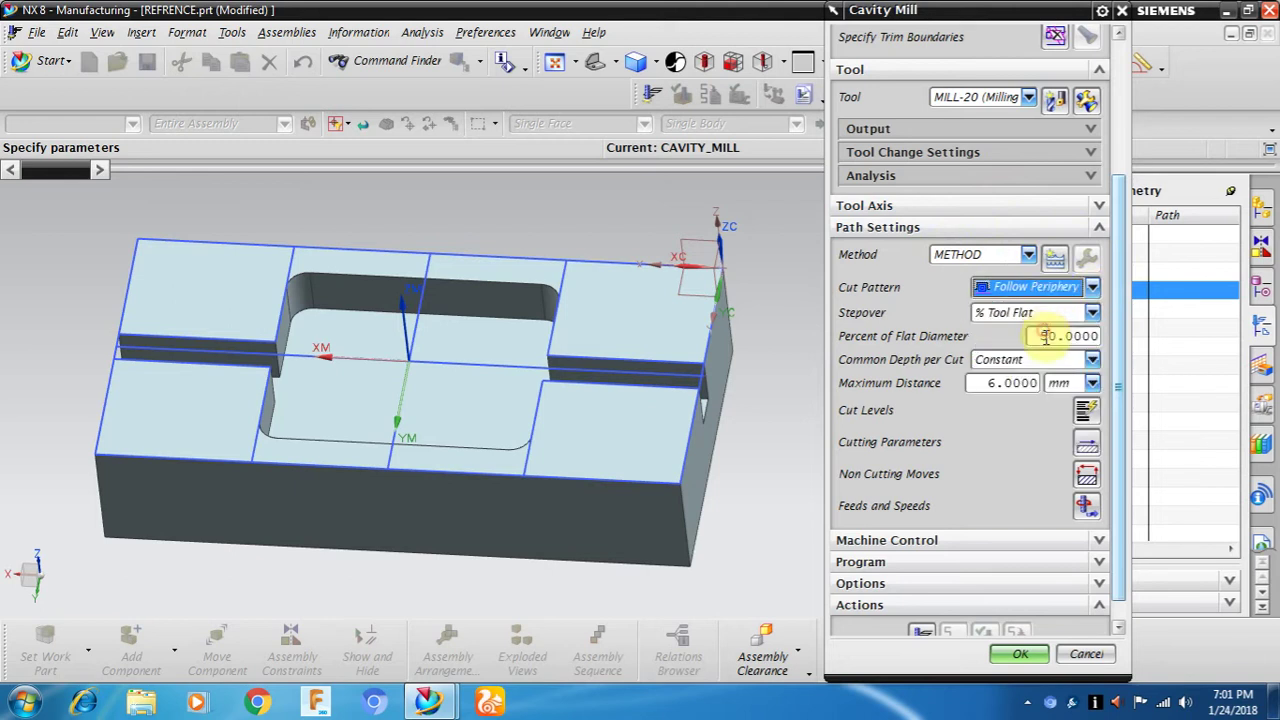
{"action": "double_click", "coordinate": [1007, 384]}
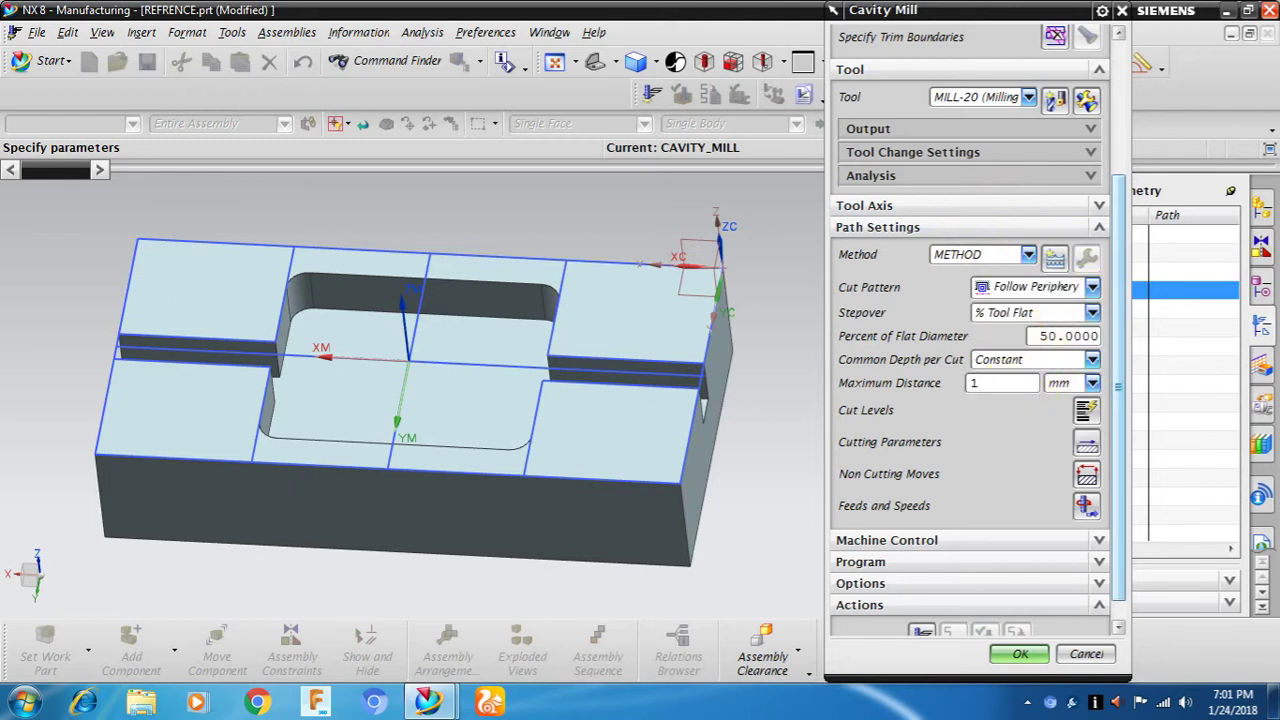
Step: Enable Island Cleanup under Walls in the Cutting Parameters
{"action": "left_click", "coordinate": [1087, 441]}
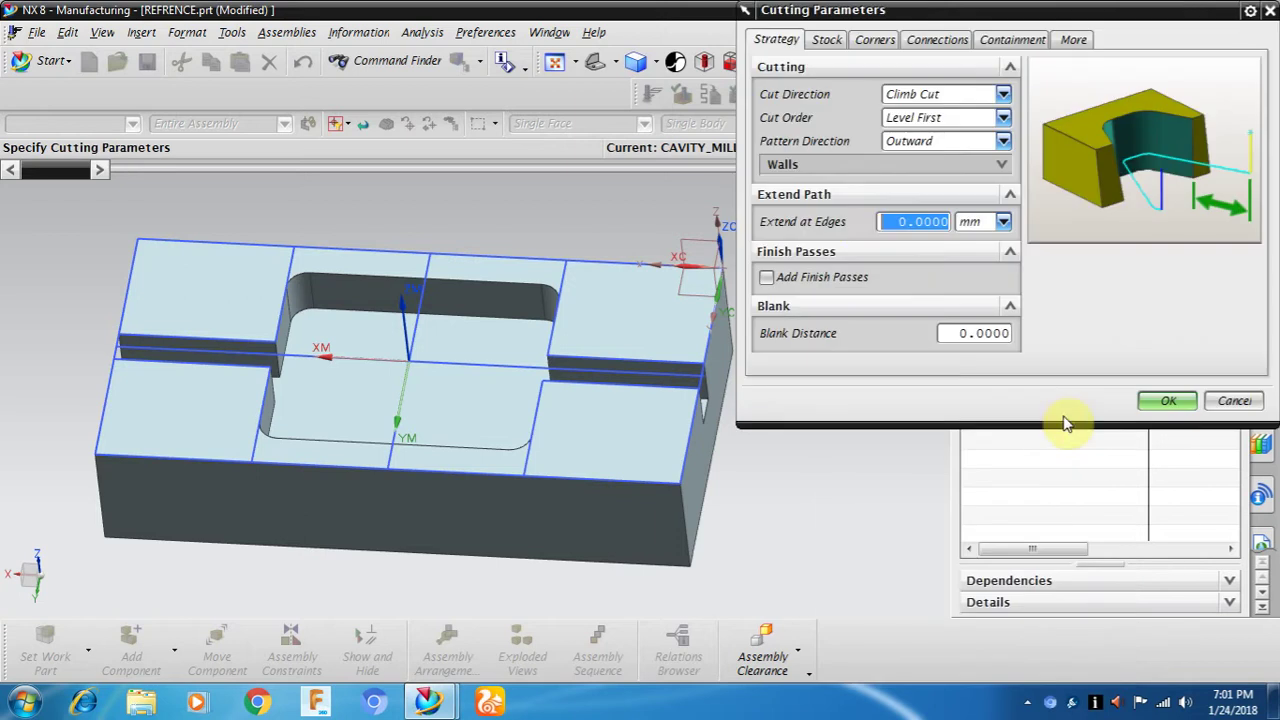
{"action": "left_click", "coordinate": [830, 166]}
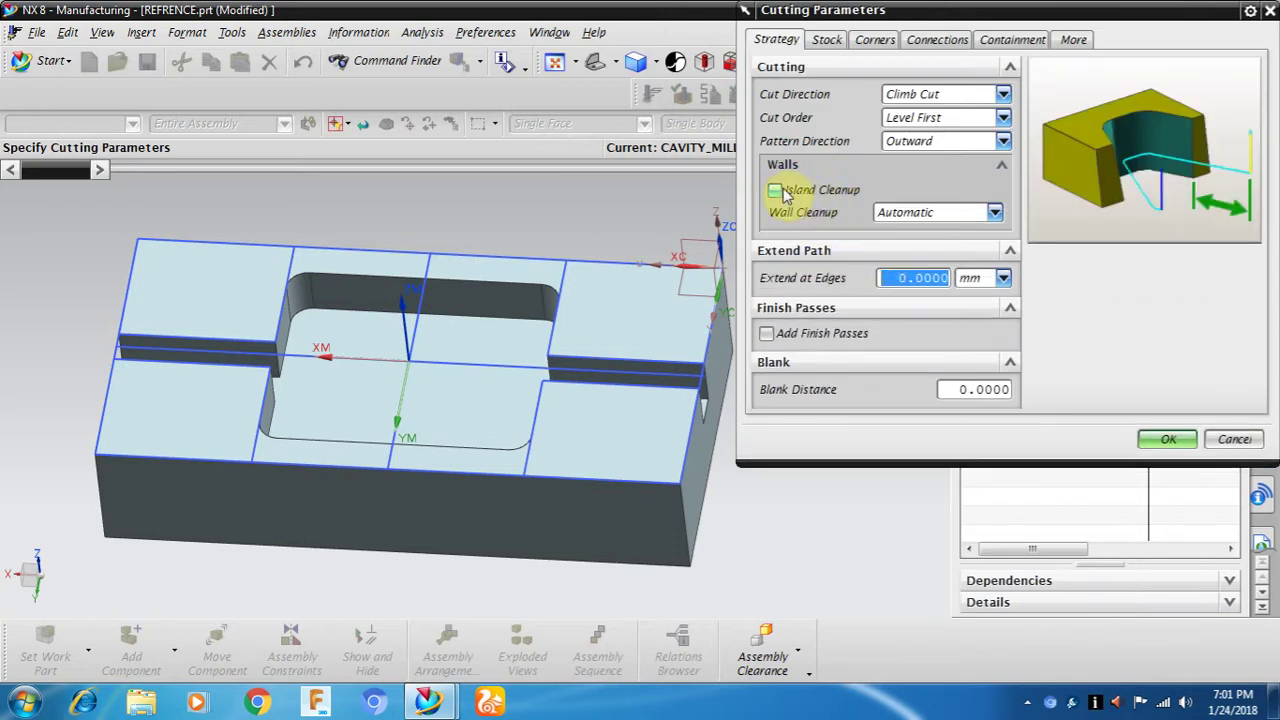
{"action": "left_click", "coordinate": [775, 190]}
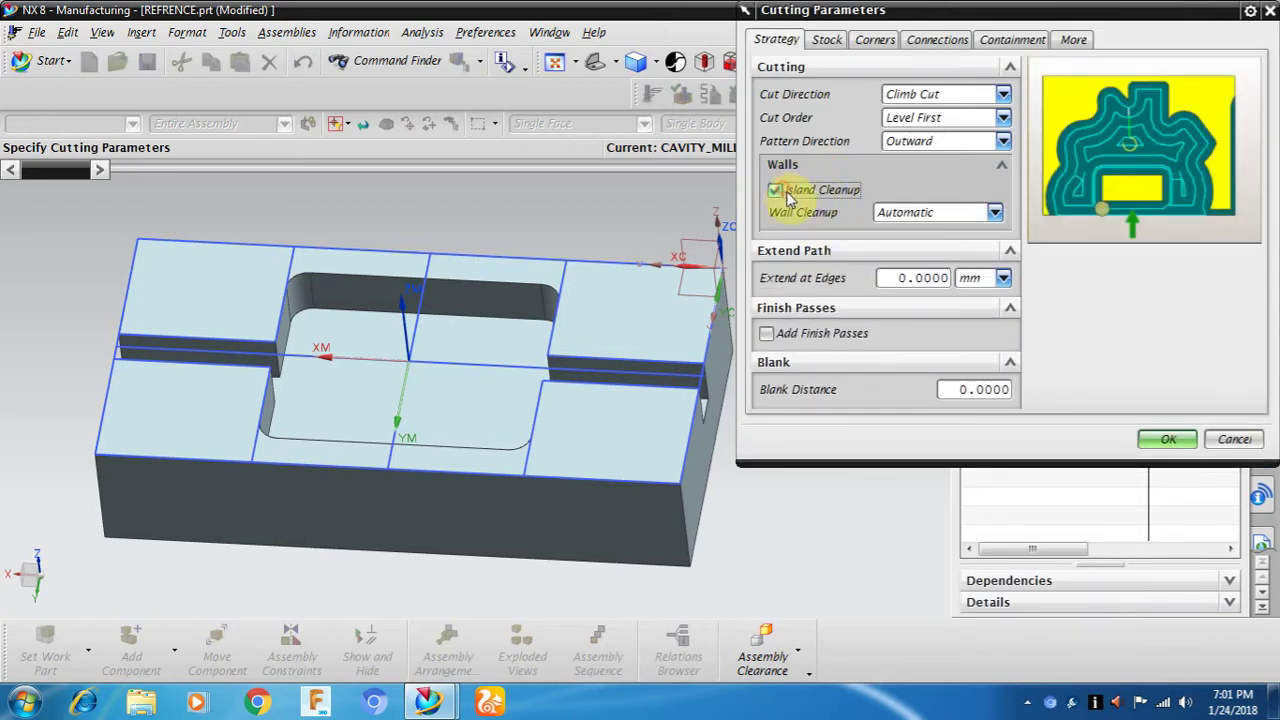
{"action": "left_click", "coordinate": [944, 148]}
{"action": "left_click", "coordinate": [928, 176]}
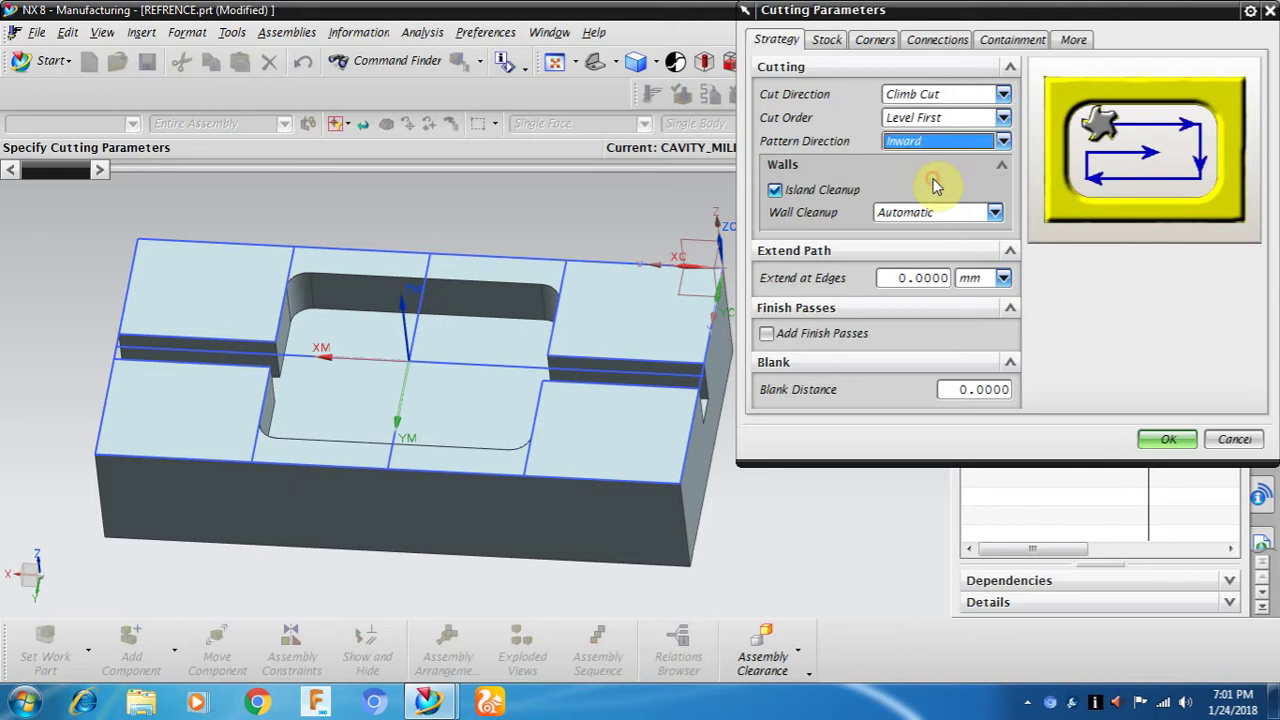
{"action": "left_click", "coordinate": [944, 148]}
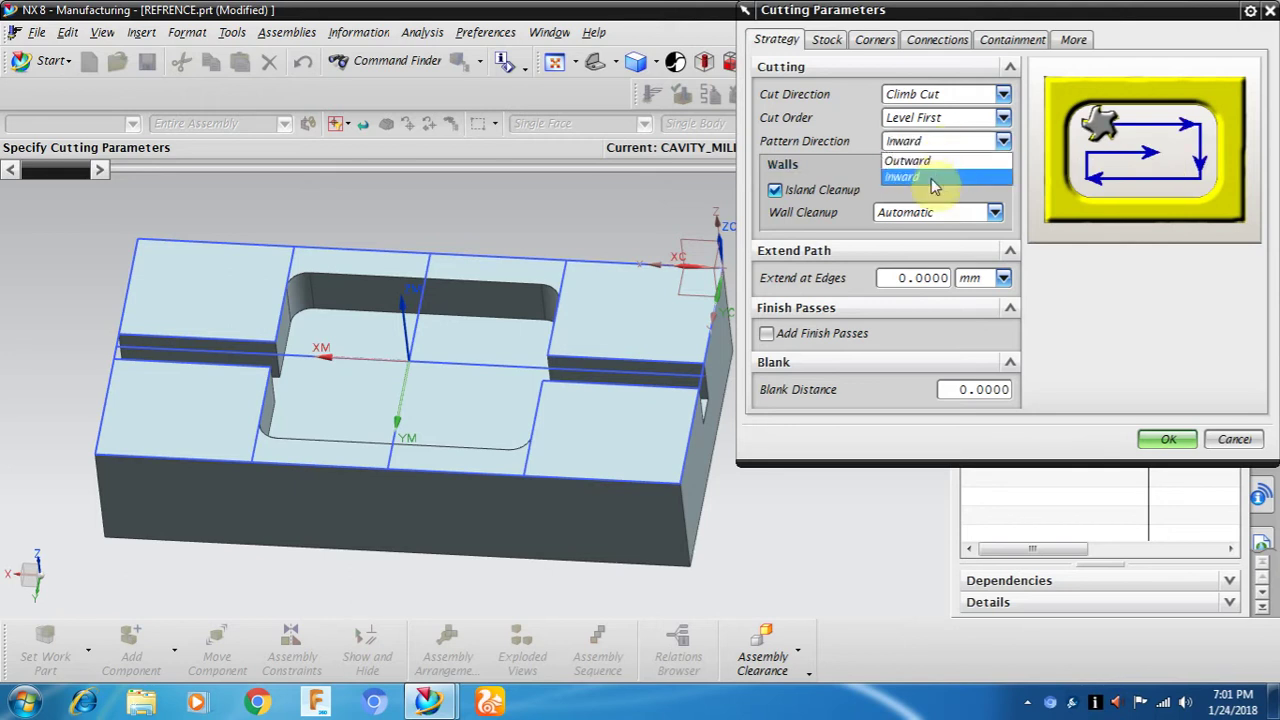
{"action": "left_click", "coordinate": [948, 148]}
{"action": "left_click", "coordinate": [948, 148]}
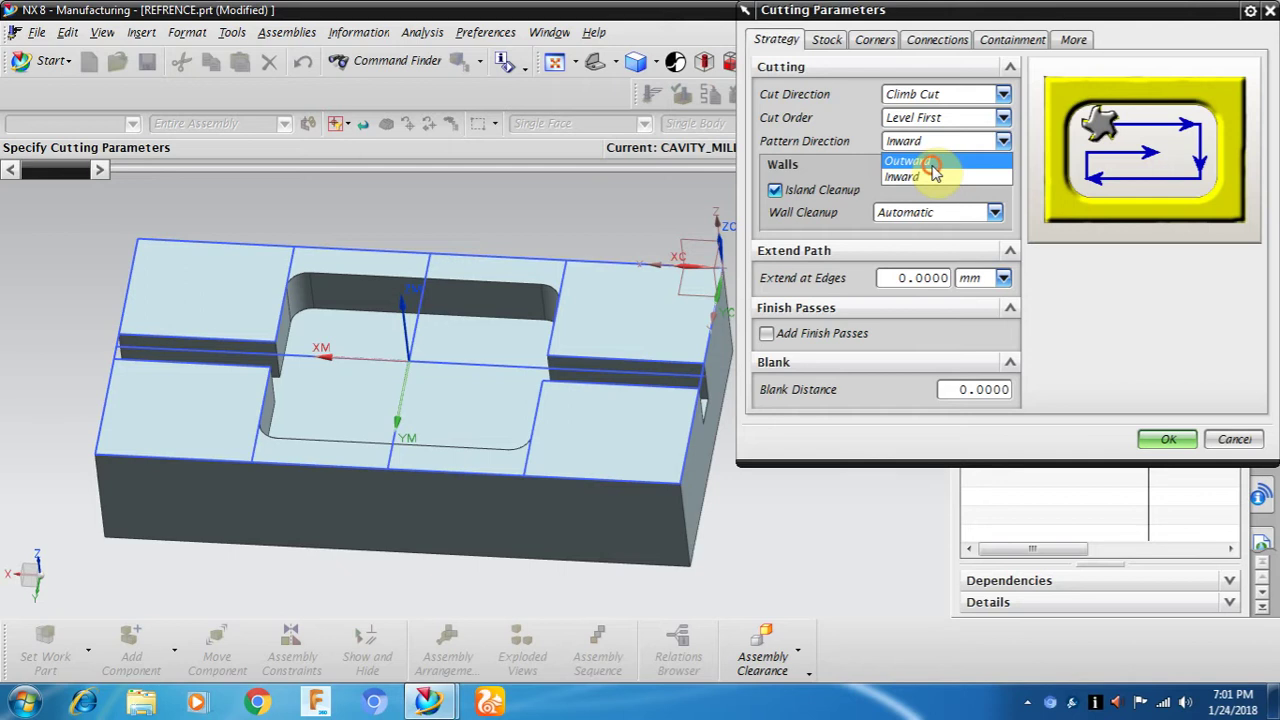
{"action": "left_click", "coordinate": [929, 167]}
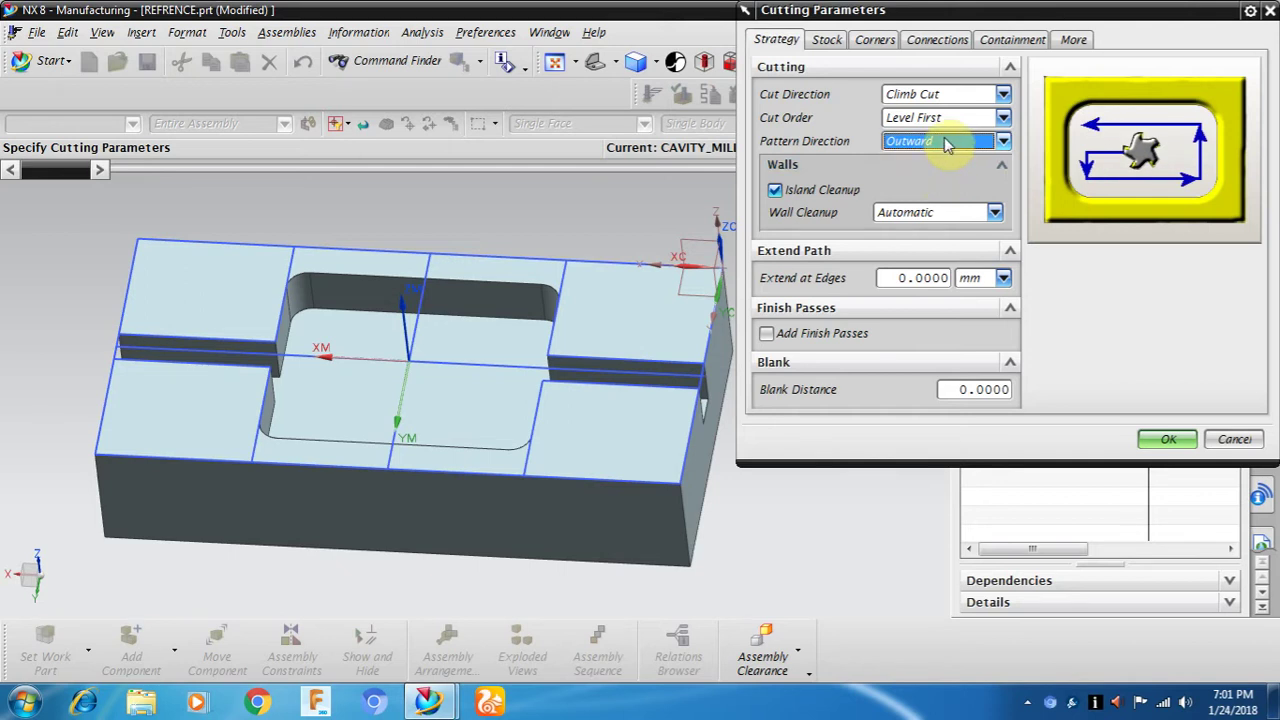
{"action": "left_click", "coordinate": [944, 141]}
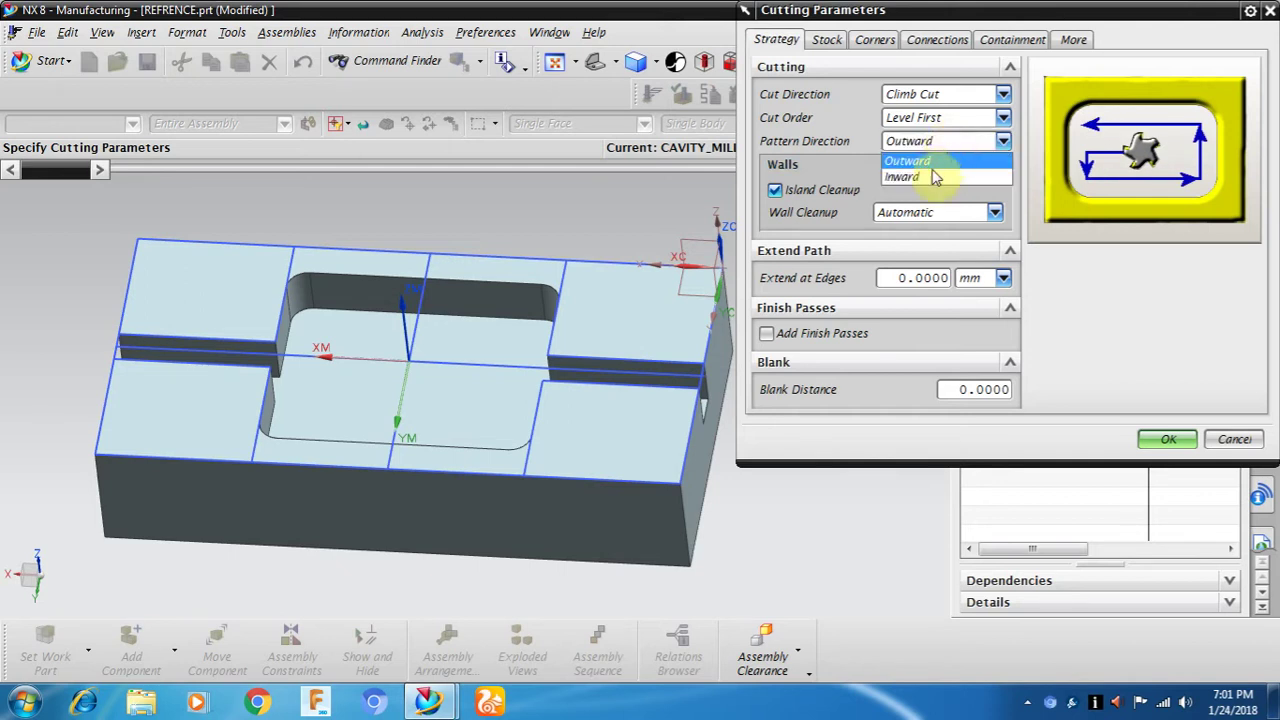
{"action": "left_click", "coordinate": [934, 177]}
{"action": "left_click", "coordinate": [930, 141]}
{"action": "left_click", "coordinate": [929, 158]}
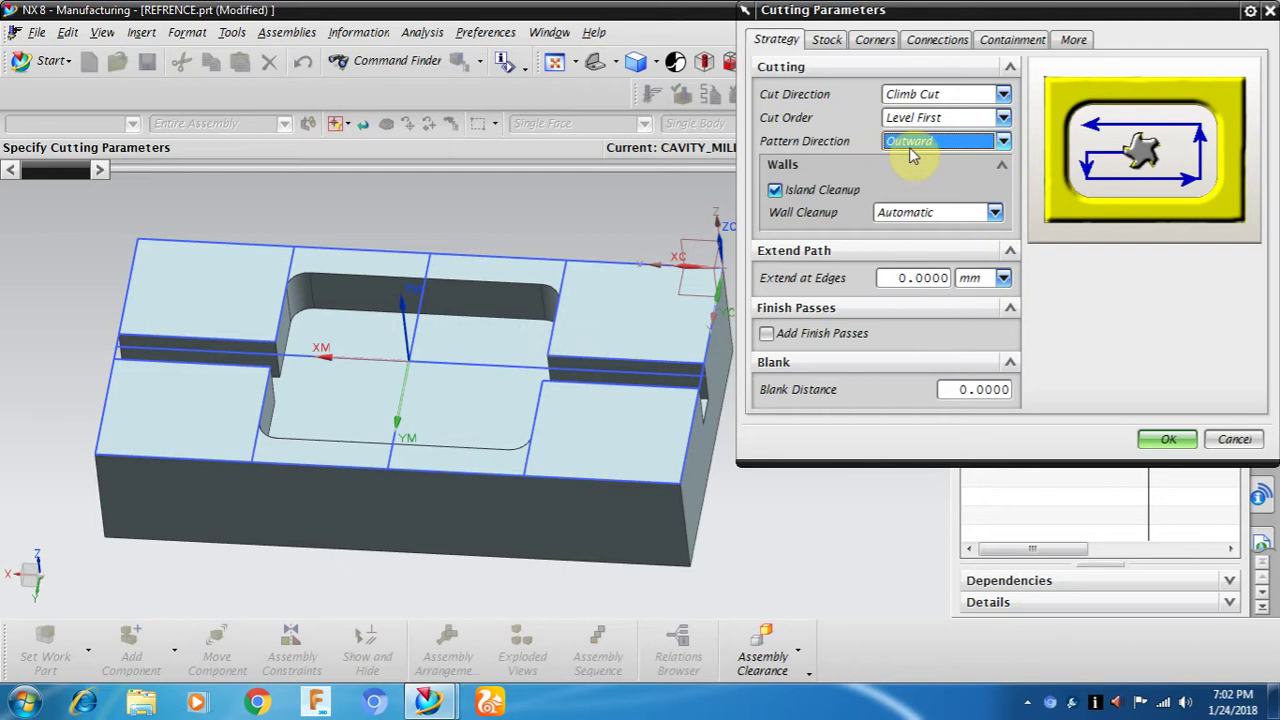
{"action": "left_click", "coordinate": [830, 42]}
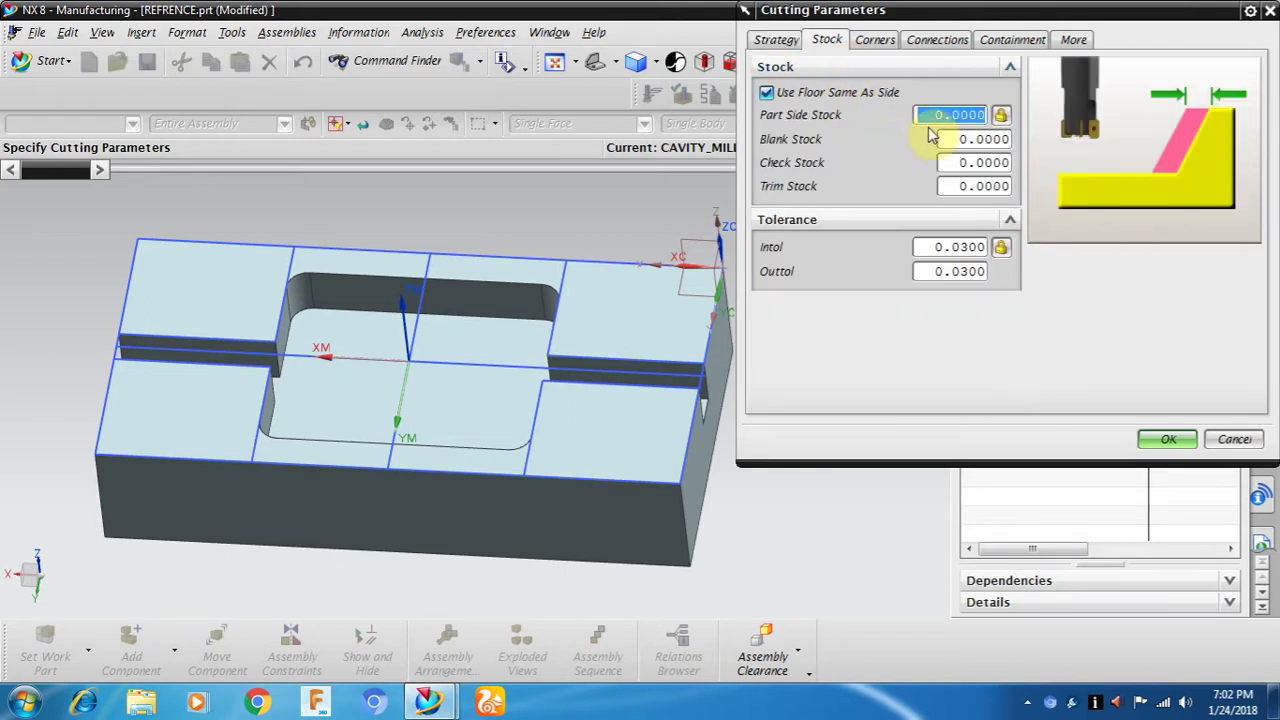
{"action": "left_click", "coordinate": [875, 40]}
{"action": "left_click", "coordinate": [932, 42]}
{"action": "left_click", "coordinate": [1008, 45]}
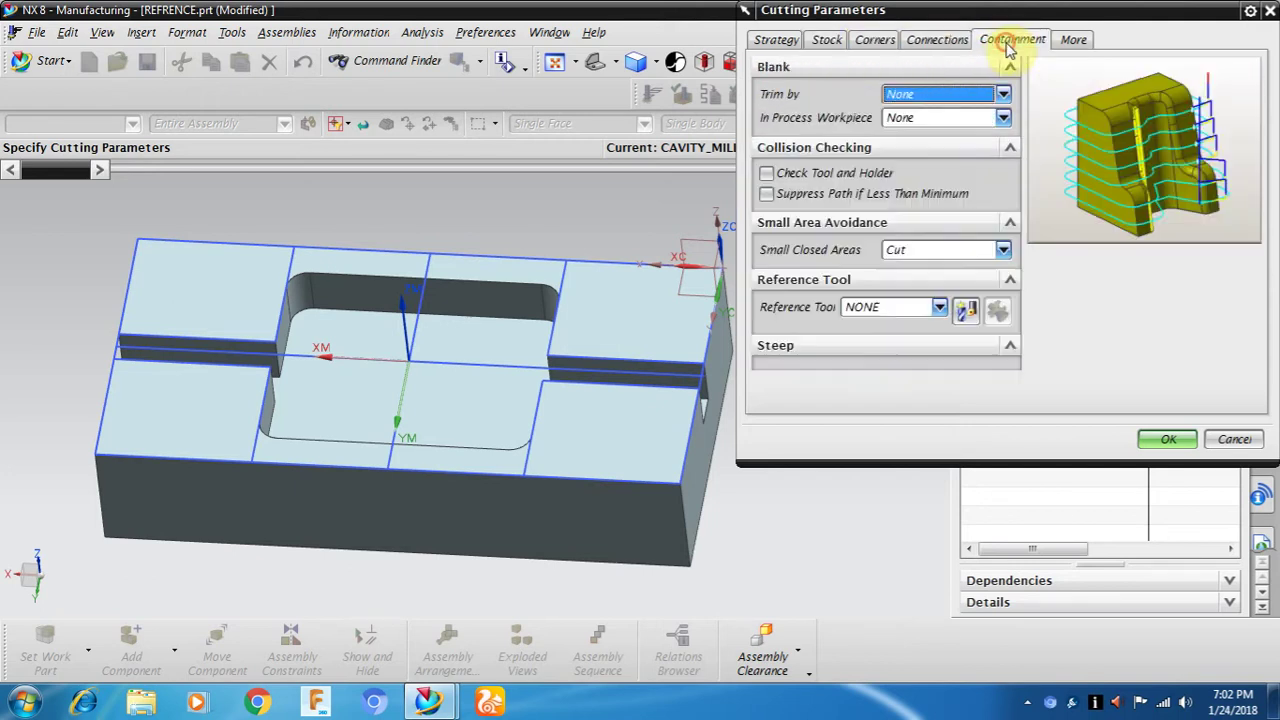
{"action": "left_click", "coordinate": [1074, 40]}
{"action": "left_click", "coordinate": [776, 40]}
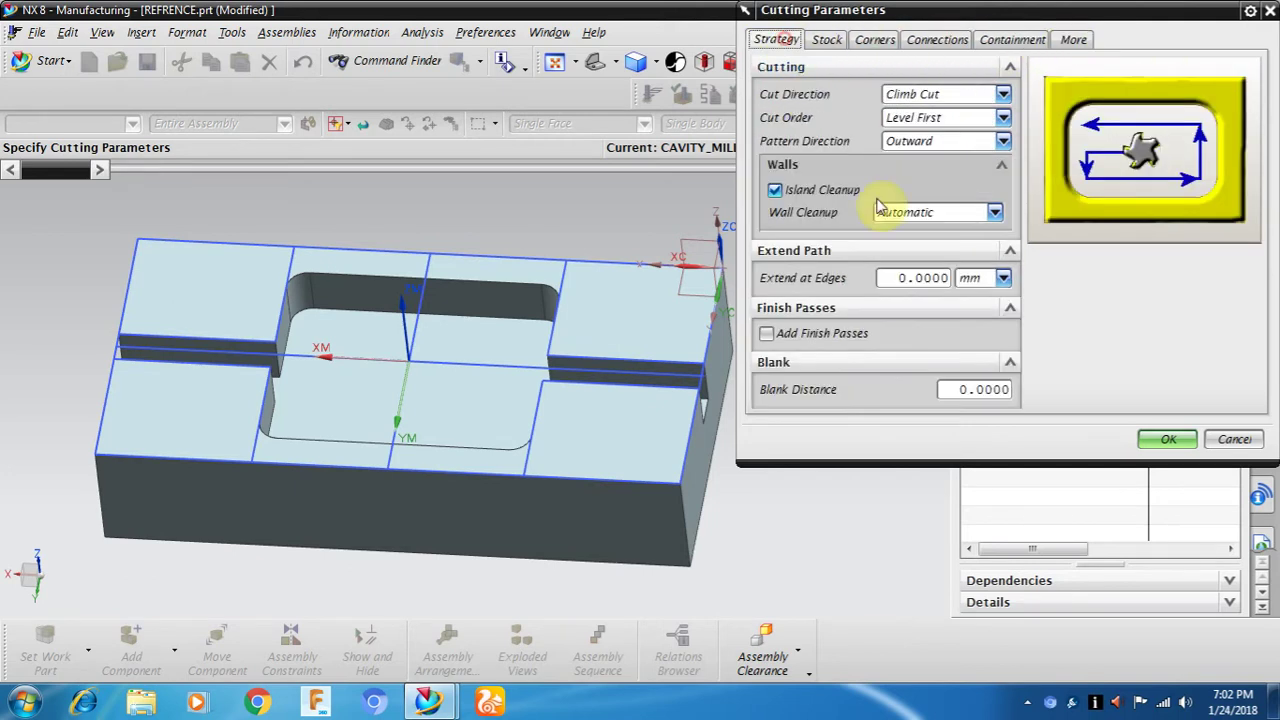
{"action": "left_click", "coordinate": [1160, 440]}
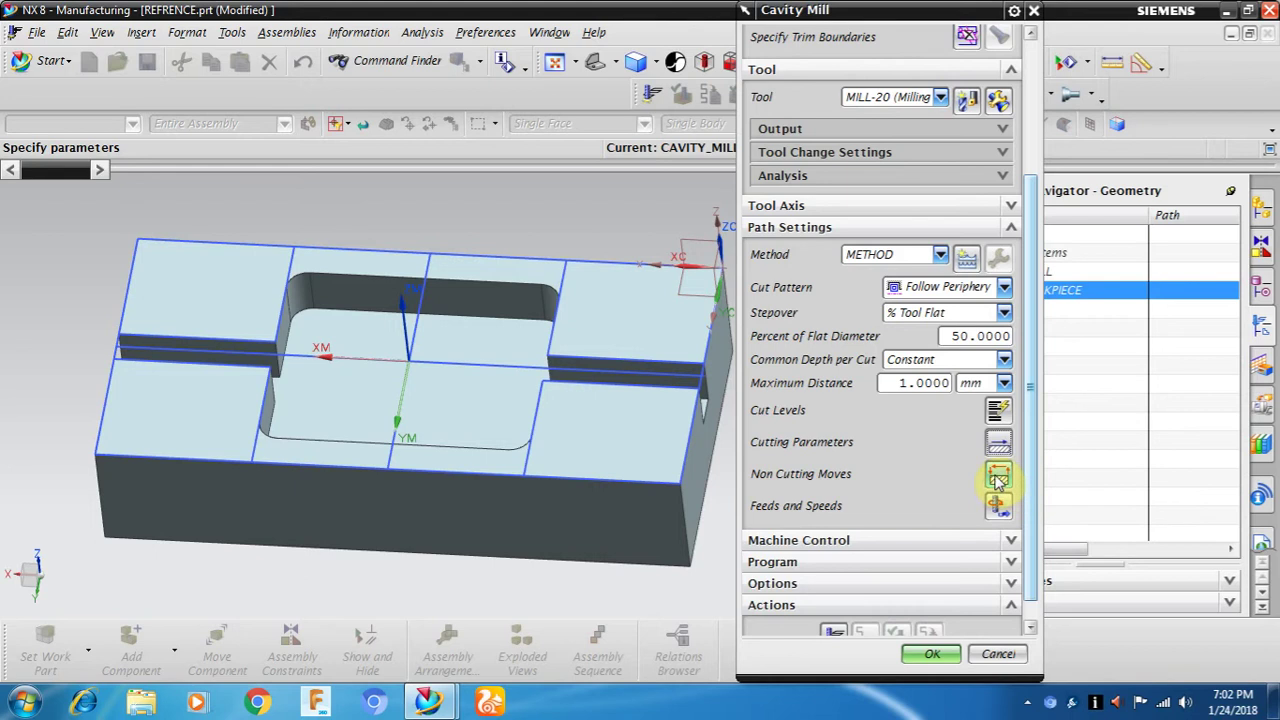
Step: Keep helical closed-area engagement and set Open Area to Same as Closed Area
{"action": "left_click", "coordinate": [999, 477]}
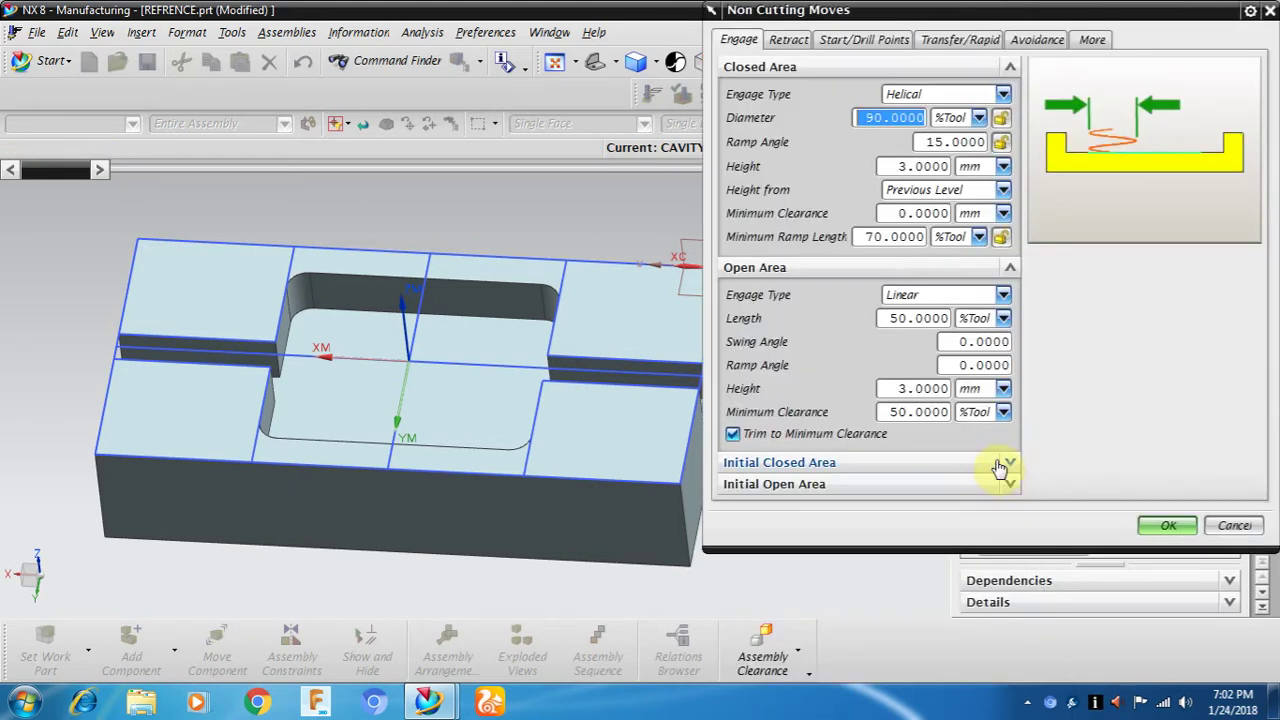
{"action": "left_click", "coordinate": [940, 96]}
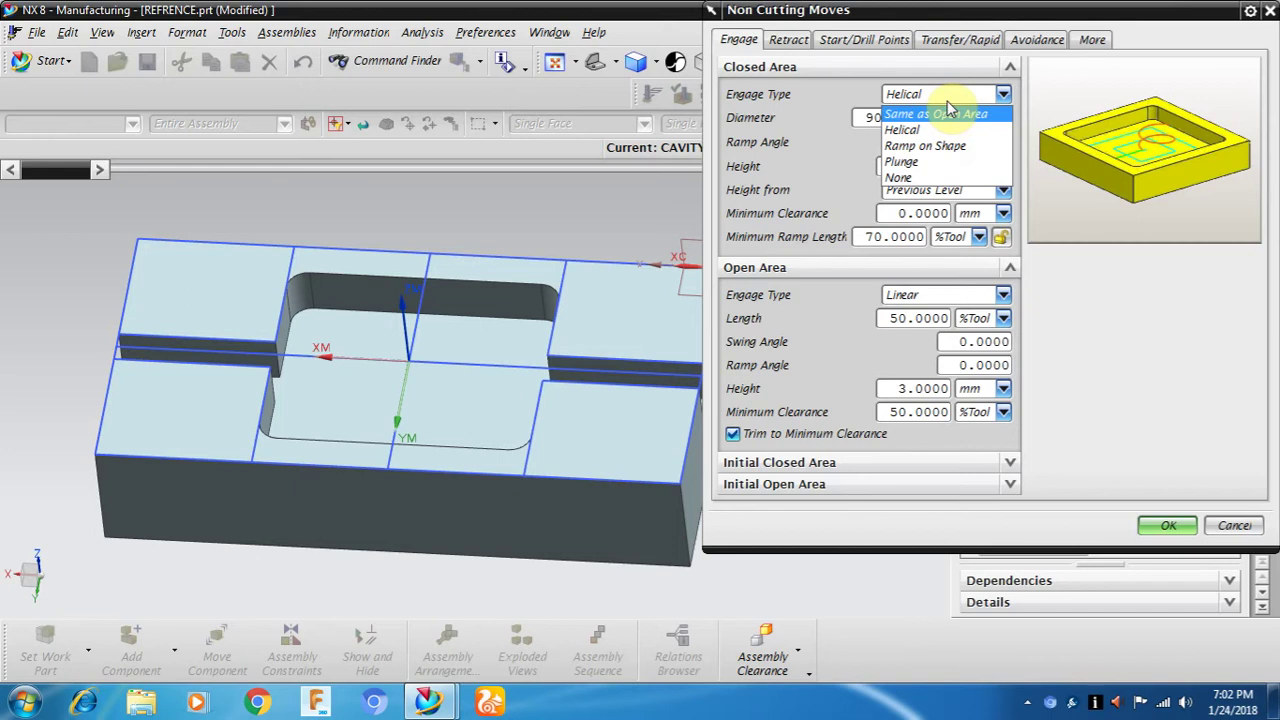
{"action": "left_click", "coordinate": [947, 101]}
{"action": "left_click", "coordinate": [960, 298]}
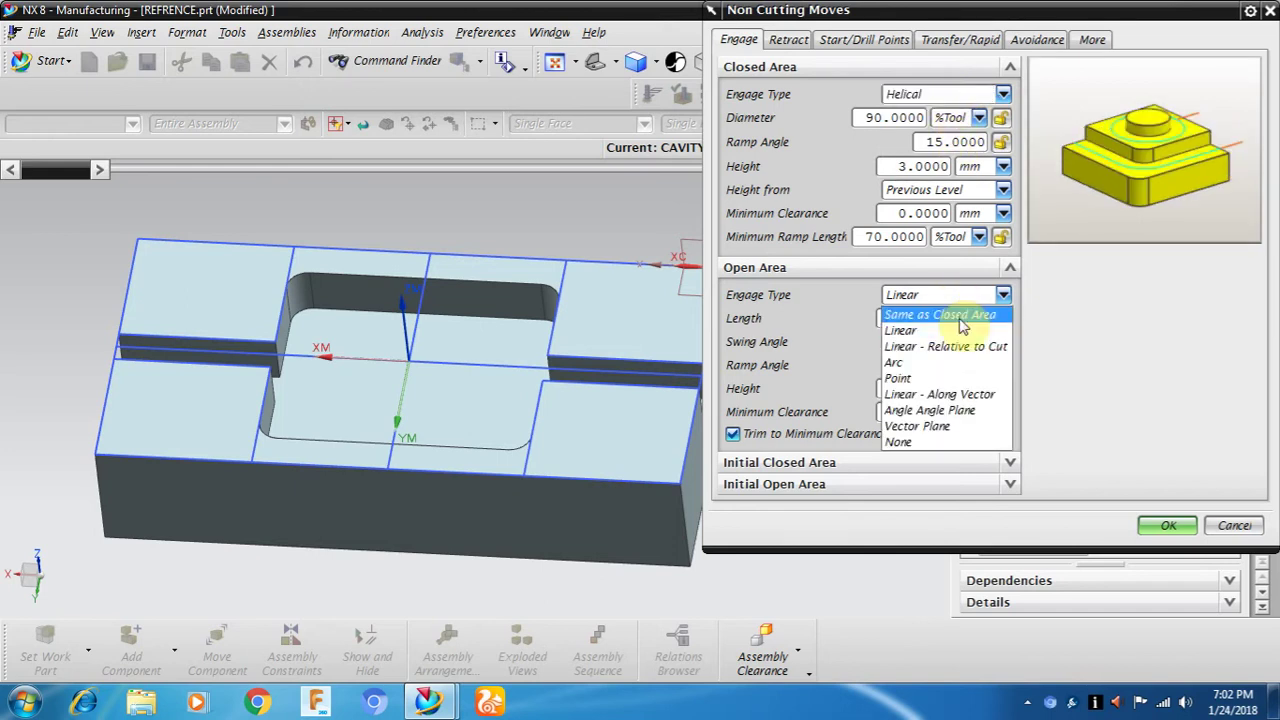
{"action": "left_click", "coordinate": [958, 318]}
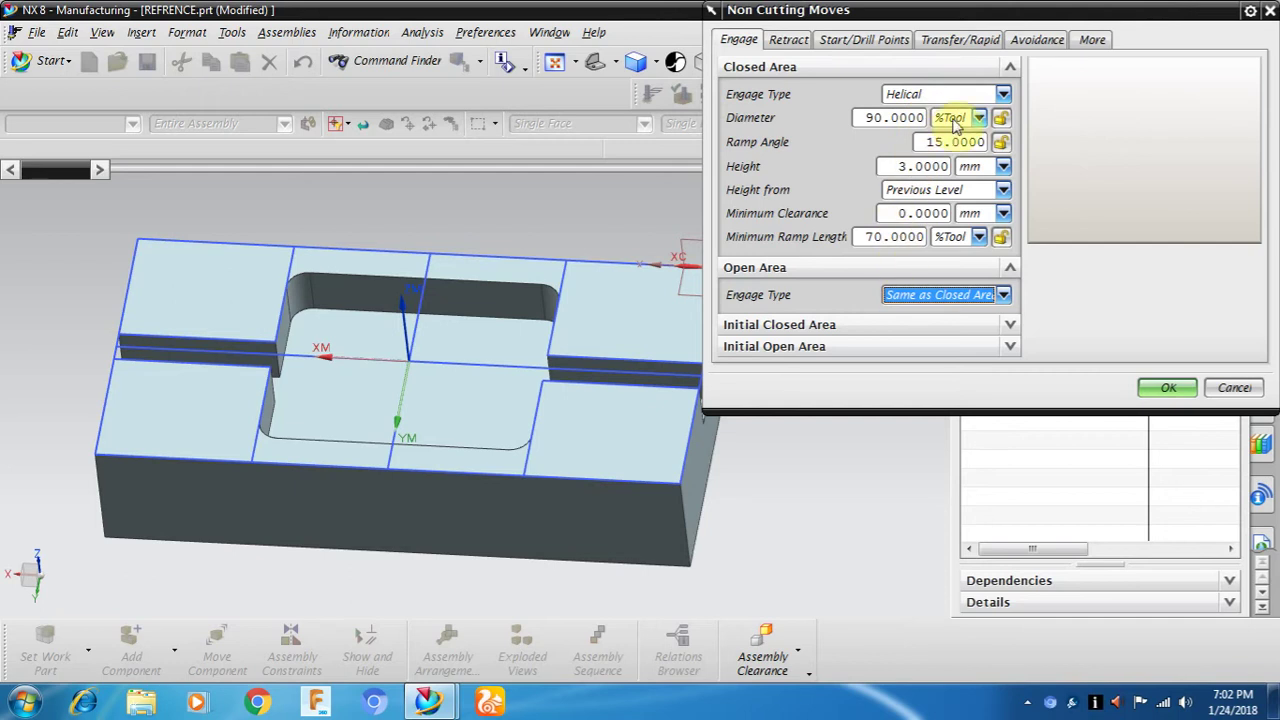
Step: Set between- and within-region transfer types to Previous Plane and accept non-cutting moves
{"action": "left_click", "coordinate": [793, 42]}
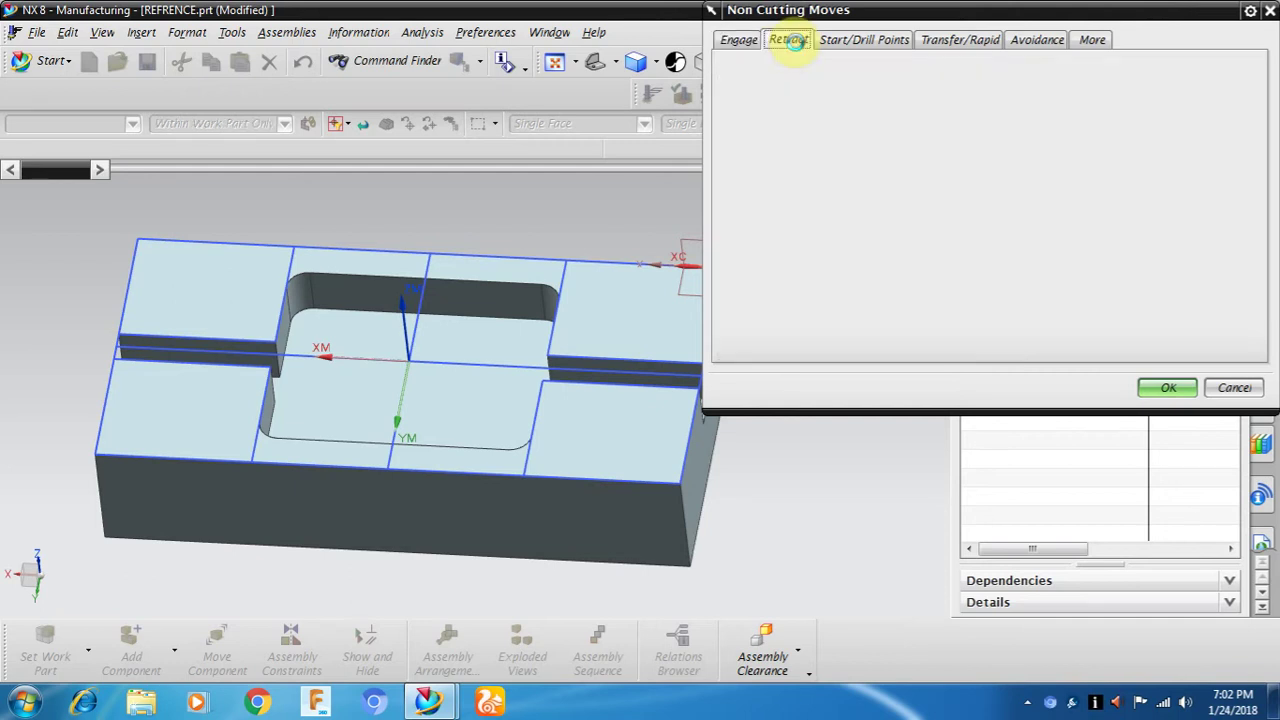
{"action": "left_click", "coordinate": [858, 41]}
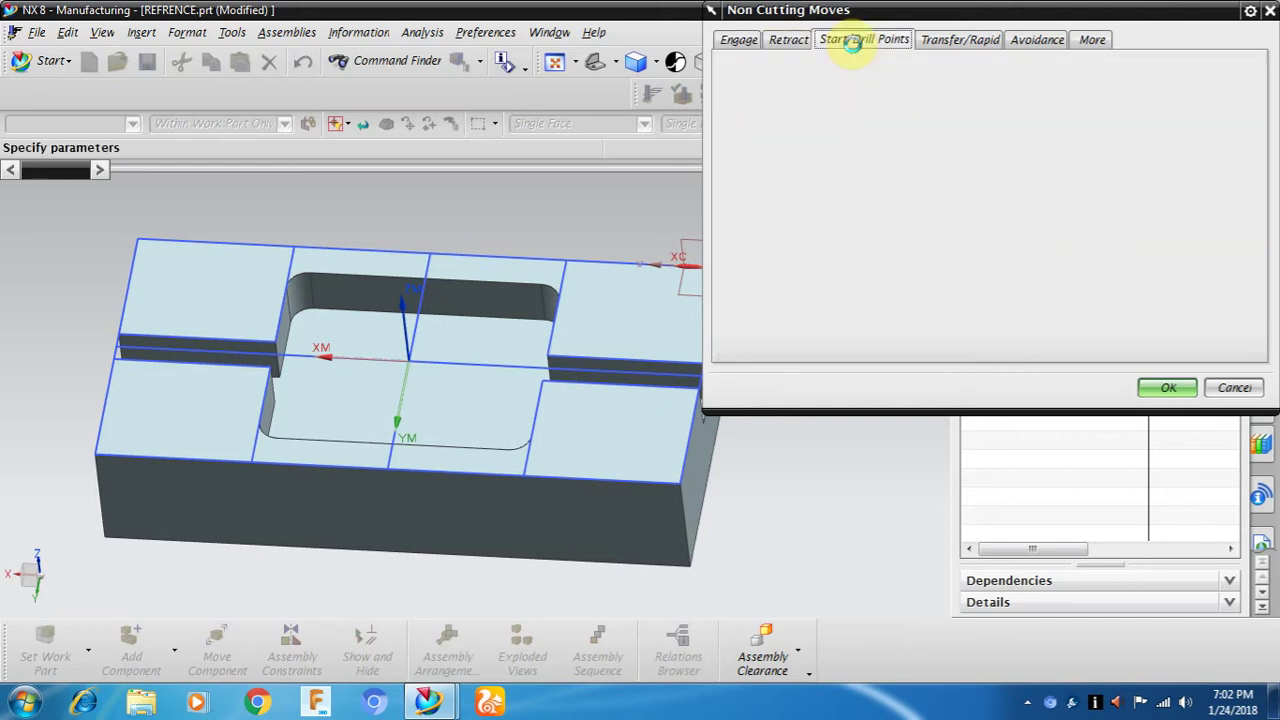
{"action": "left_click", "coordinate": [950, 45]}
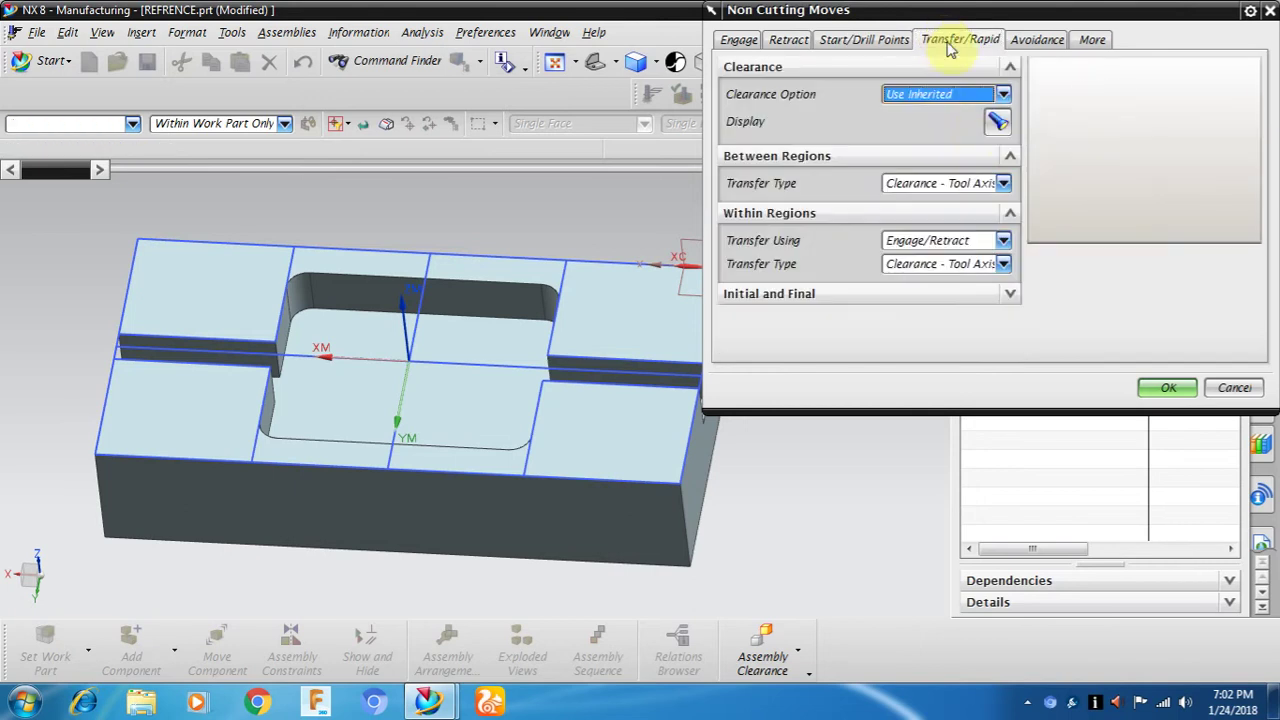
{"action": "left_click", "coordinate": [1003, 184]}
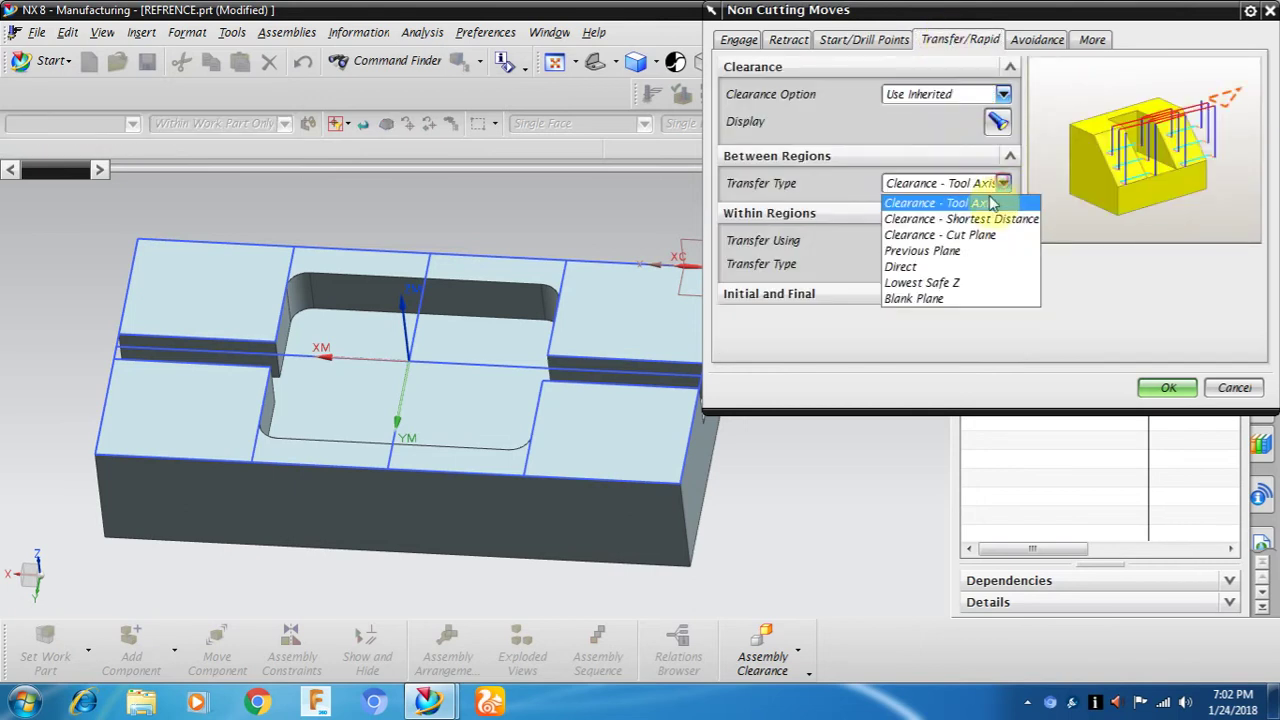
{"action": "left_click", "coordinate": [966, 251]}
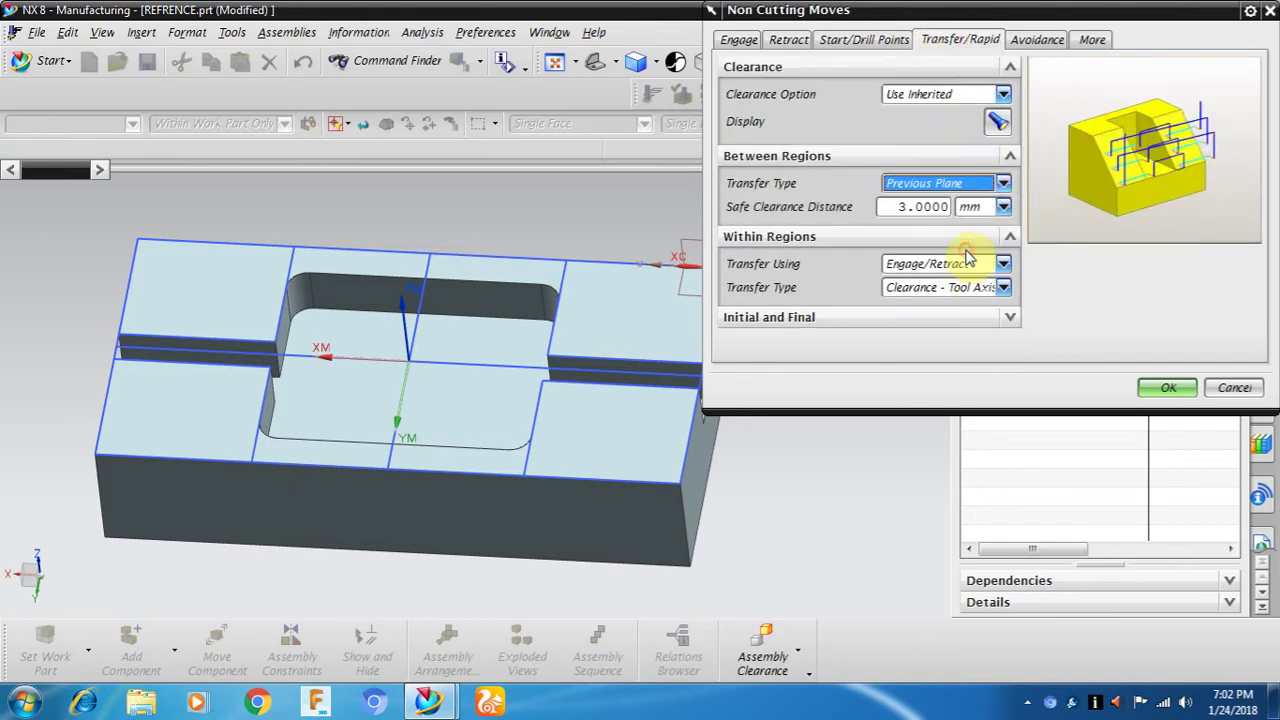
{"action": "left_click", "coordinate": [962, 287]}
{"action": "left_click", "coordinate": [954, 314]}
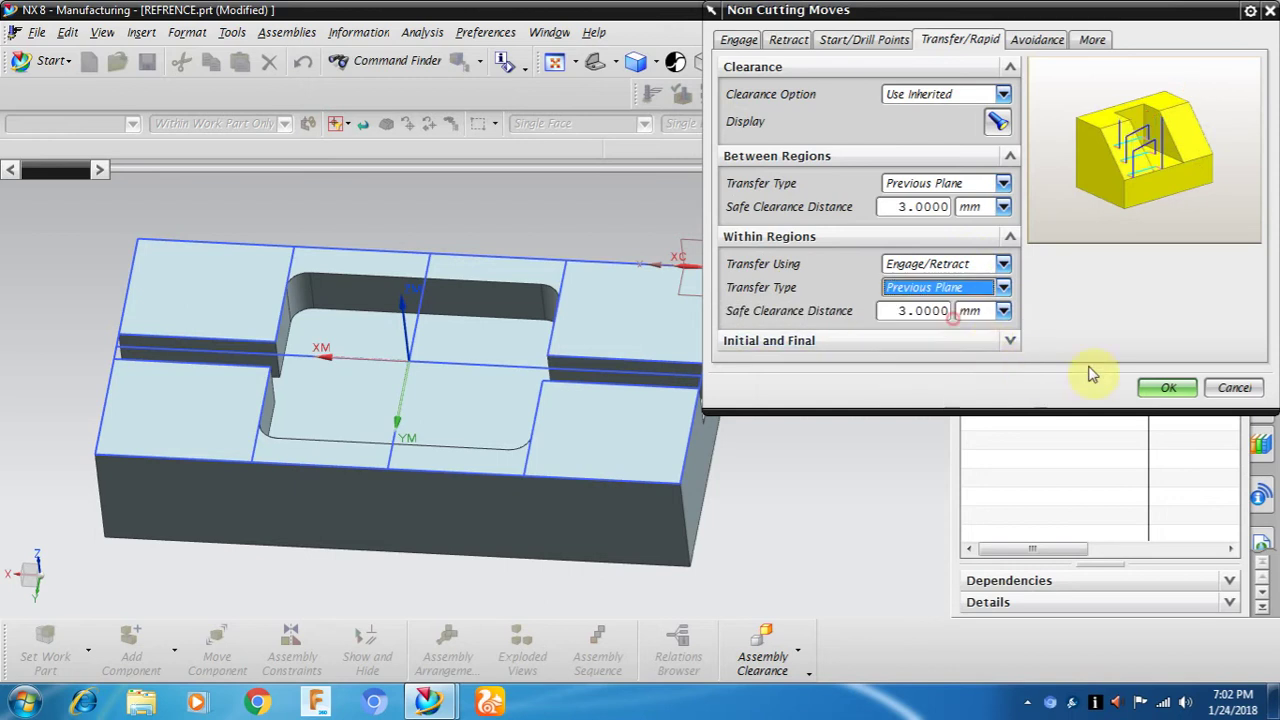
{"action": "left_click", "coordinate": [1167, 389]}
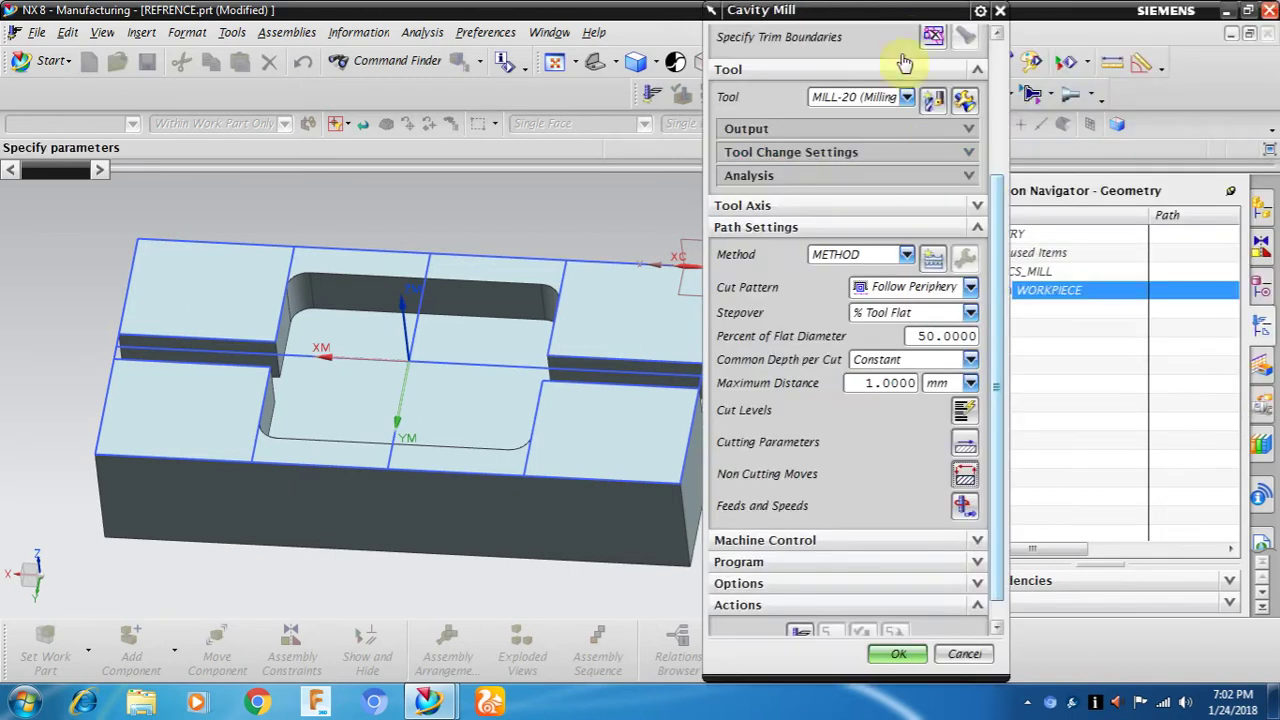
Step: Set spindle speed to 3000 rpm and cut feed to 5000 mmpm
{"action": "left_click_drag", "start_coordinate": [903, 14], "coordinate": [962, 10]}
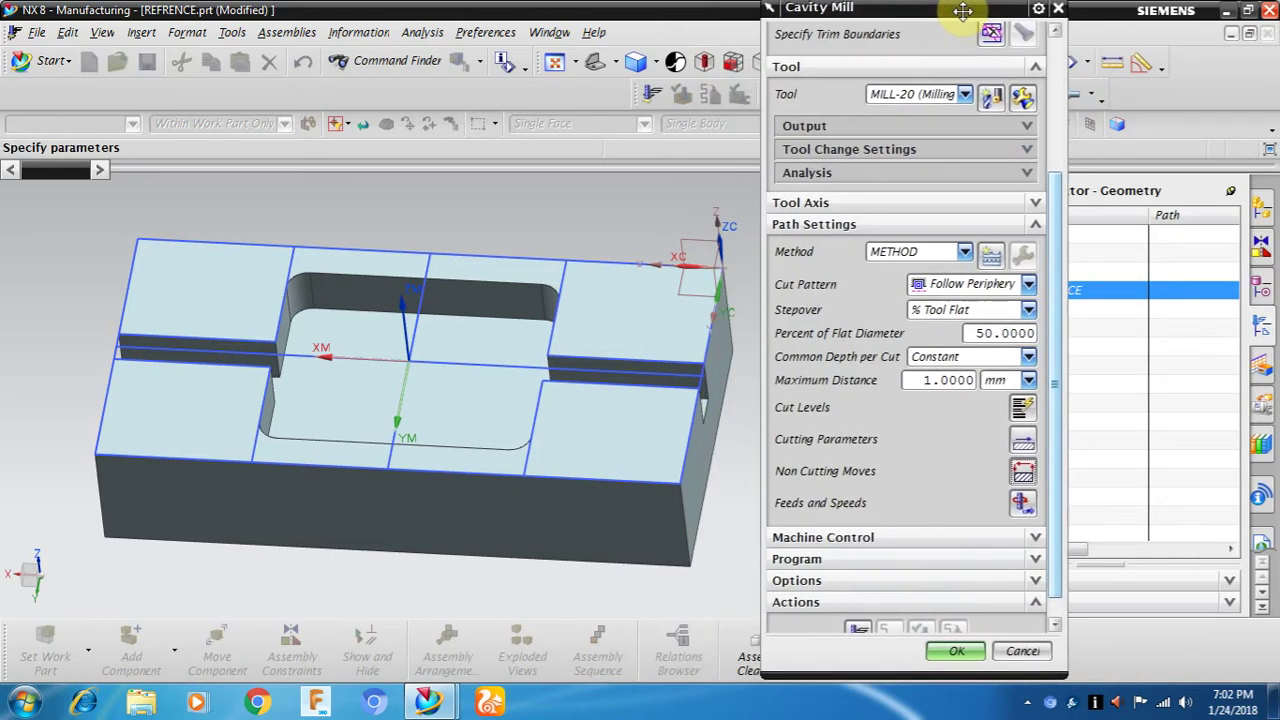
{"action": "left_click", "coordinate": [1023, 499]}
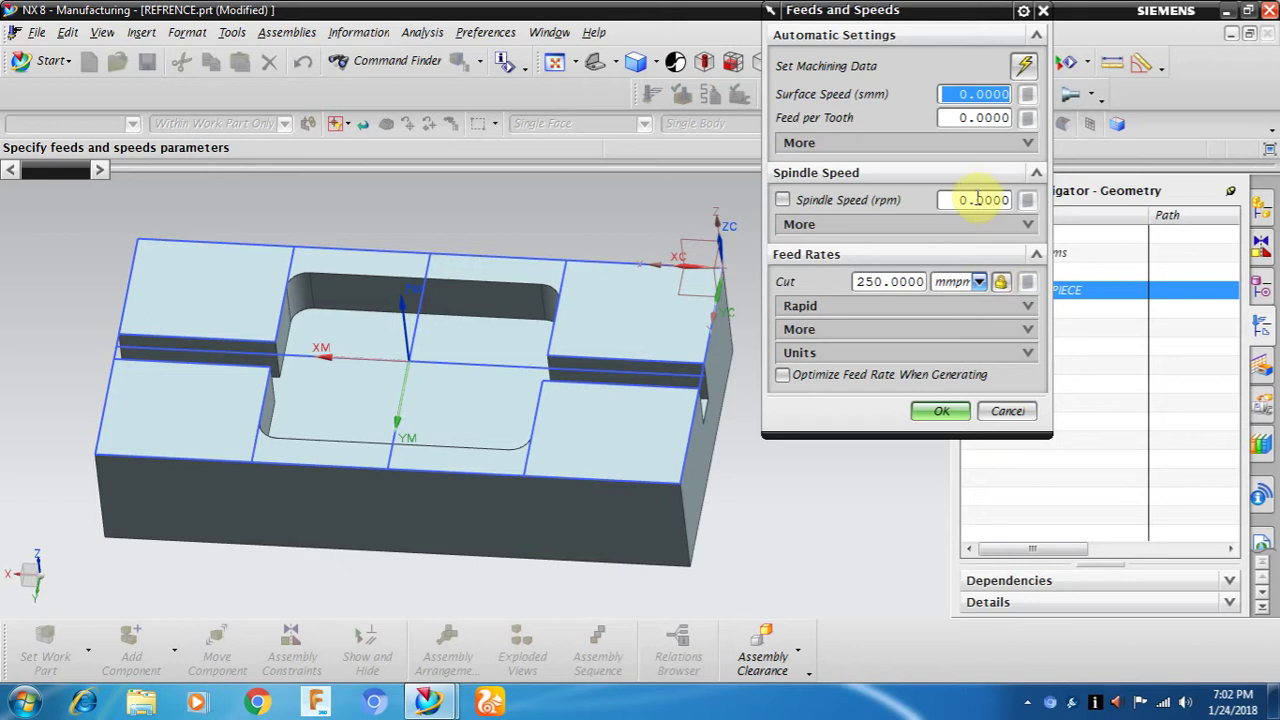
{"action": "double_click", "coordinate": [975, 203]}
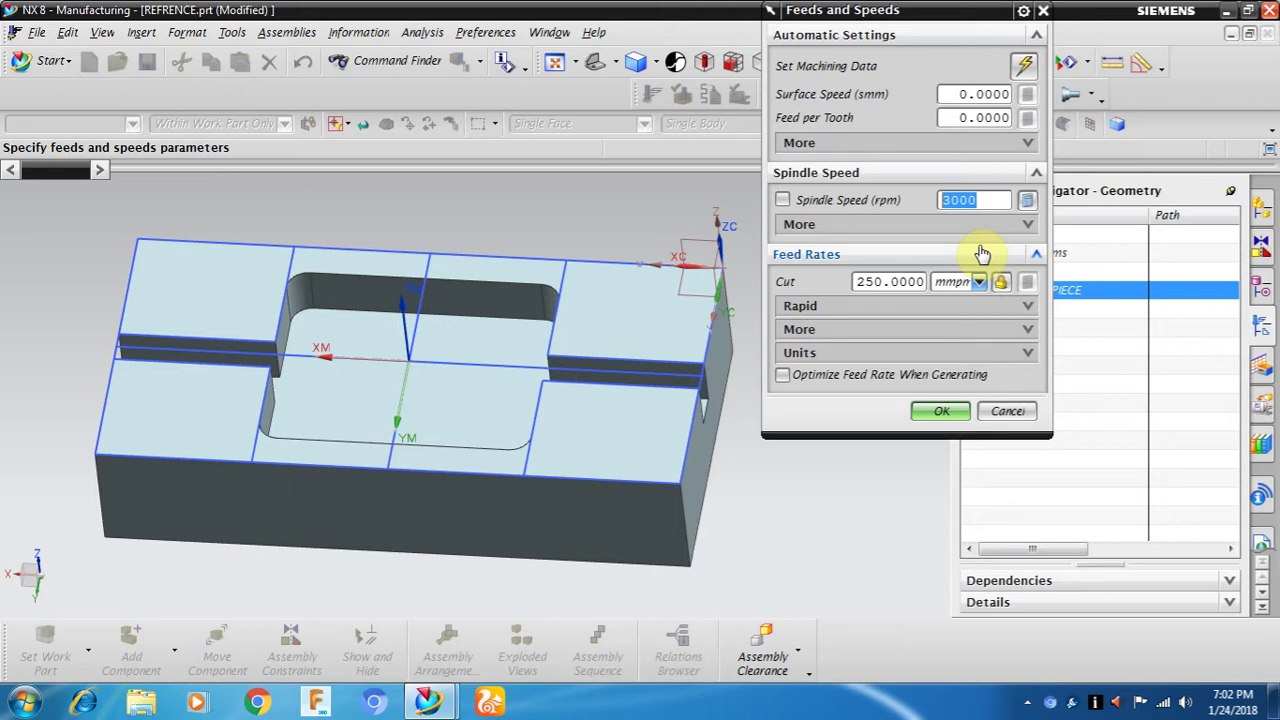
{"action": "left_click", "coordinate": [788, 201]}
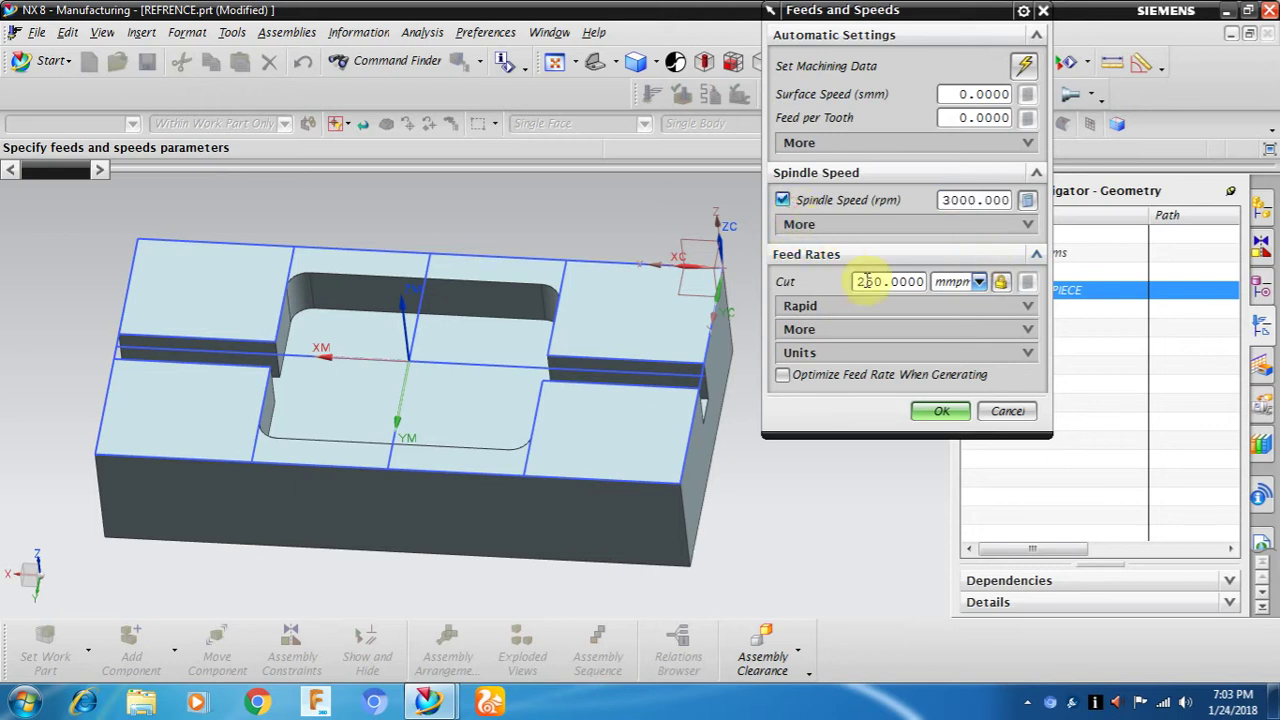
{"action": "type", "text": "5"}
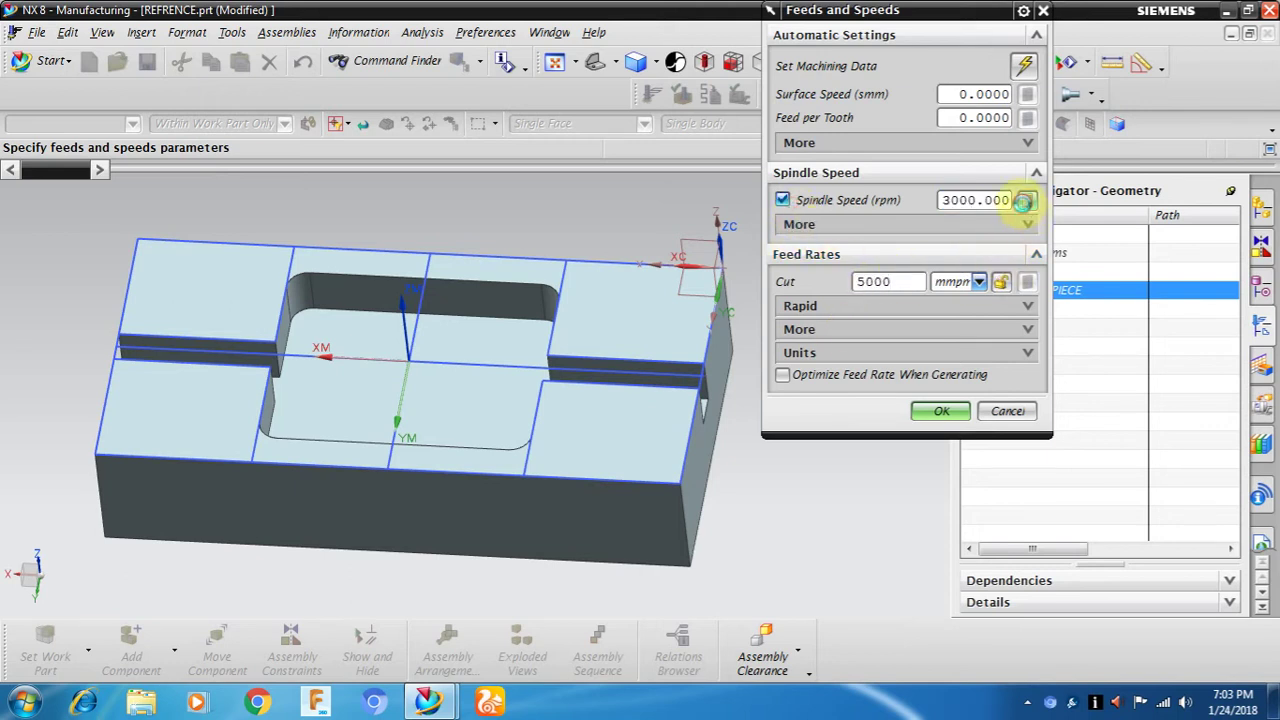
{"action": "left_click", "coordinate": [1023, 201]}
{"action": "left_click", "coordinate": [959, 413]}
Step: Generate the CAVITY_MILL toolpath and launch its verification
{"action": "scroll", "coordinate": [903, 480], "scroll_direction": "down", "scroll_amount": 1}
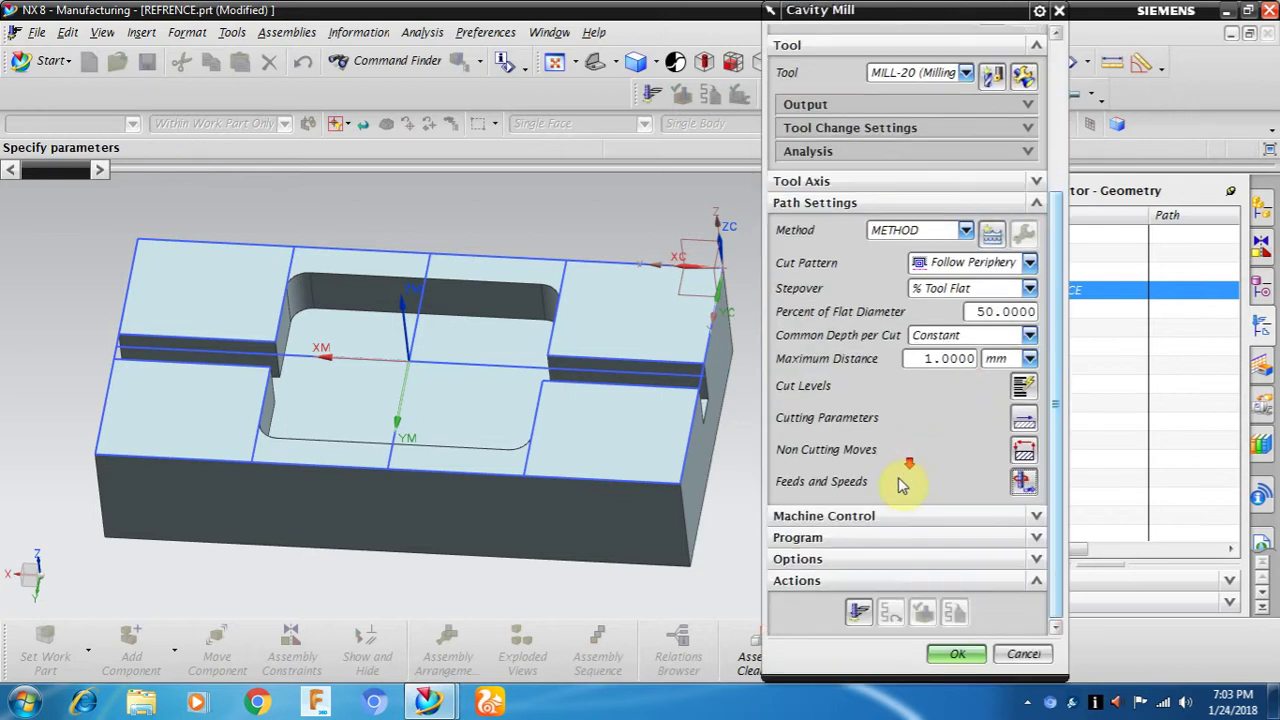
{"action": "left_click", "coordinate": [859, 614]}
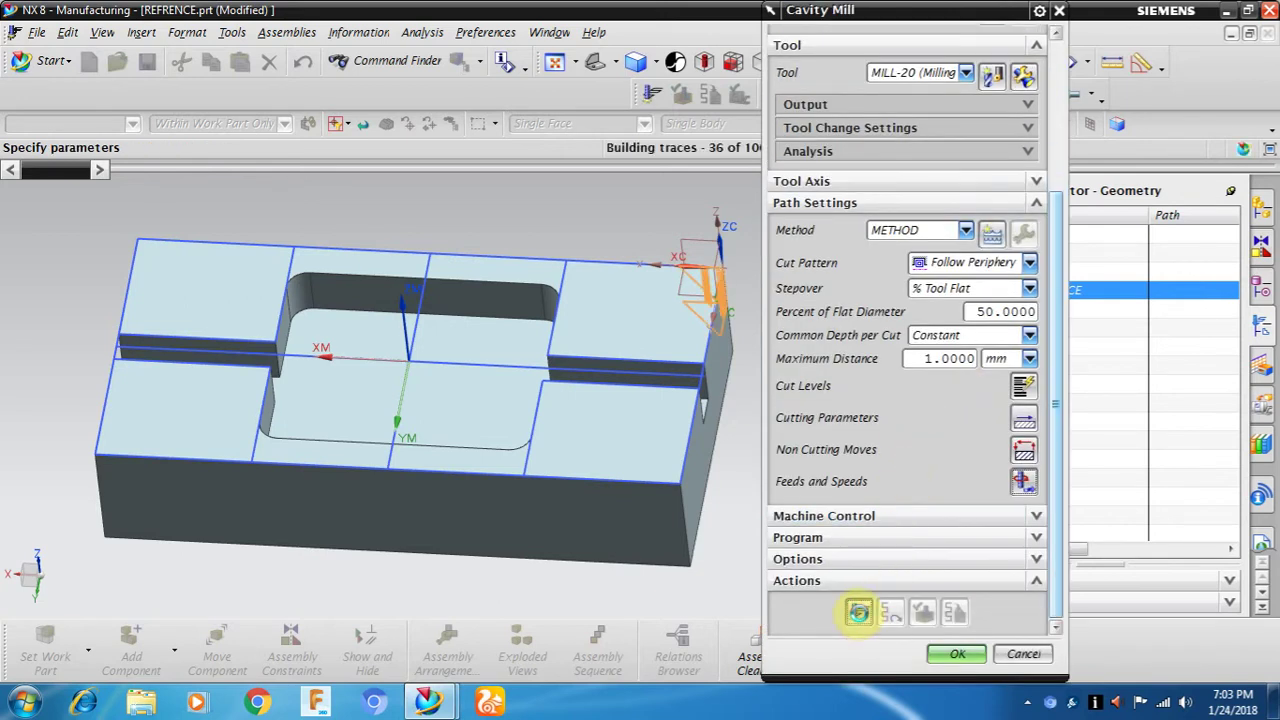
{"action": "scroll", "coordinate": [900, 580], "scroll_direction": "down", "scroll_amount": 3}
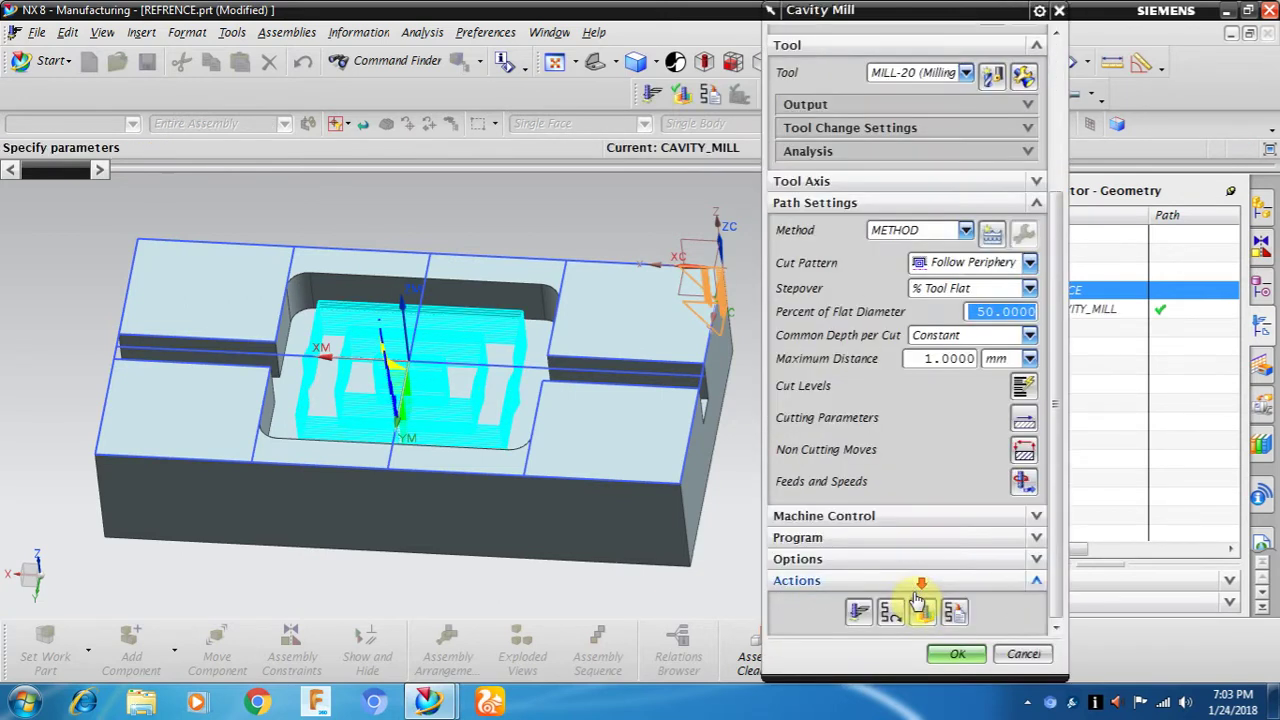
{"action": "left_click", "coordinate": [920, 606]}
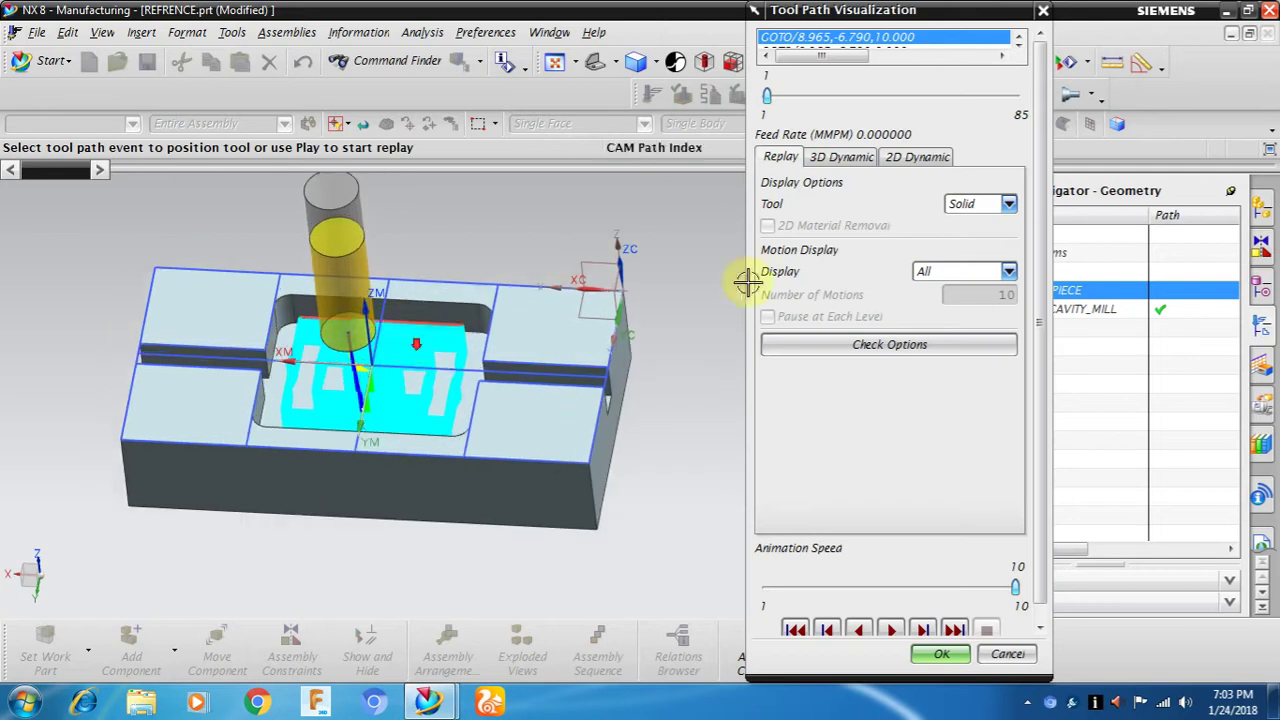
Step: Play the 2D Dynamic material-removal simulation, then accept verification and the CAVITY_MILL operation
{"action": "left_click", "coordinate": [917, 157]}
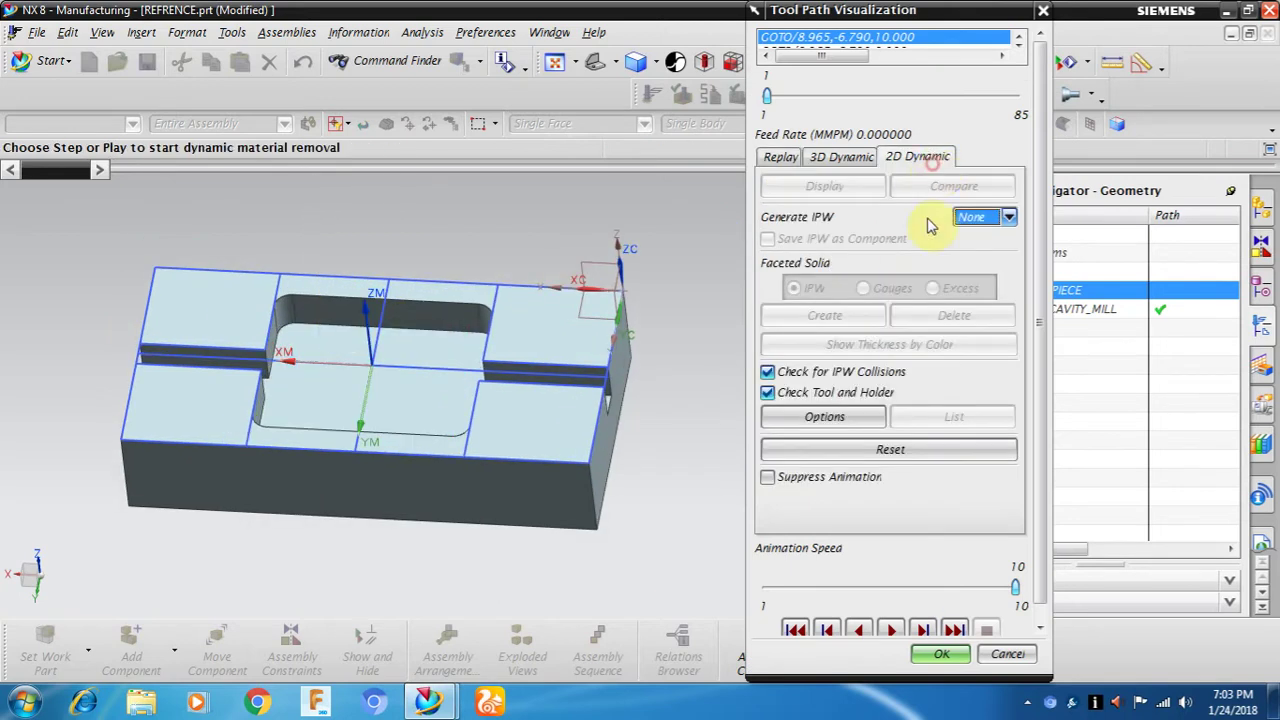
{"action": "left_click", "coordinate": [897, 627]}
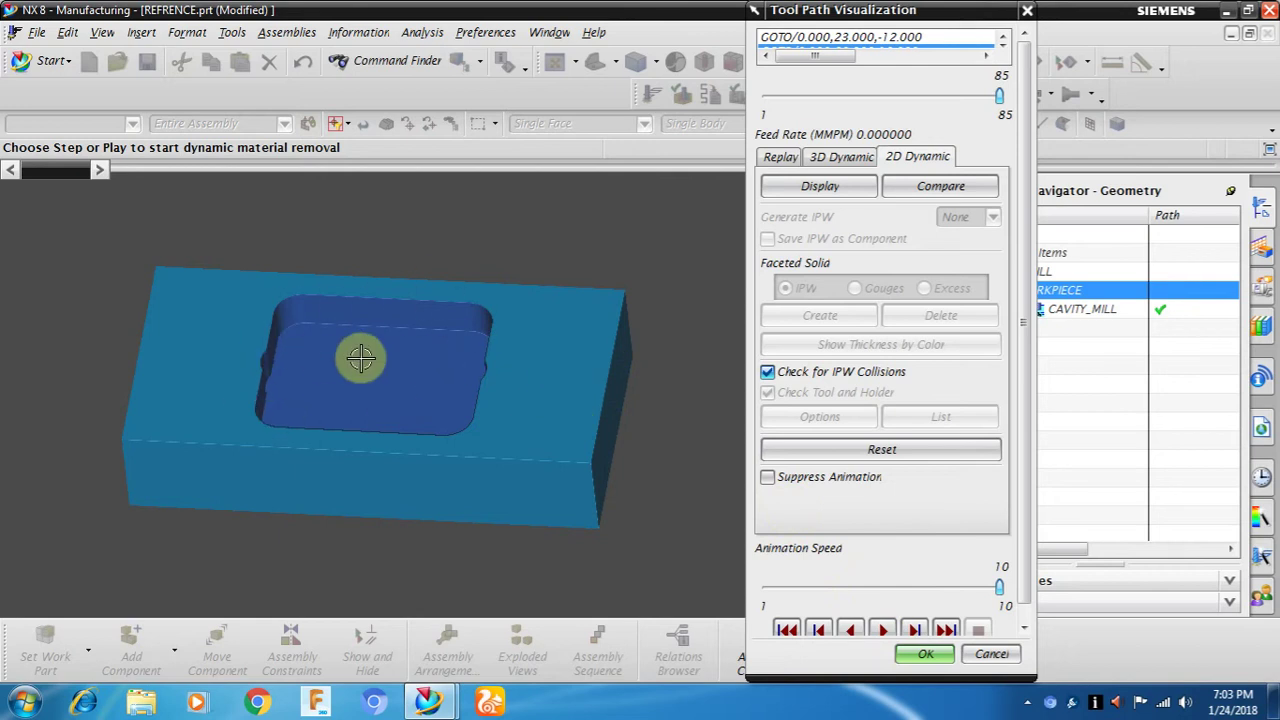
{"action": "scroll", "coordinate": [323, 368], "scroll_direction": "up", "scroll_amount": 1}
{"action": "scroll", "coordinate": [372, 370], "scroll_direction": "up", "scroll_amount": 2}
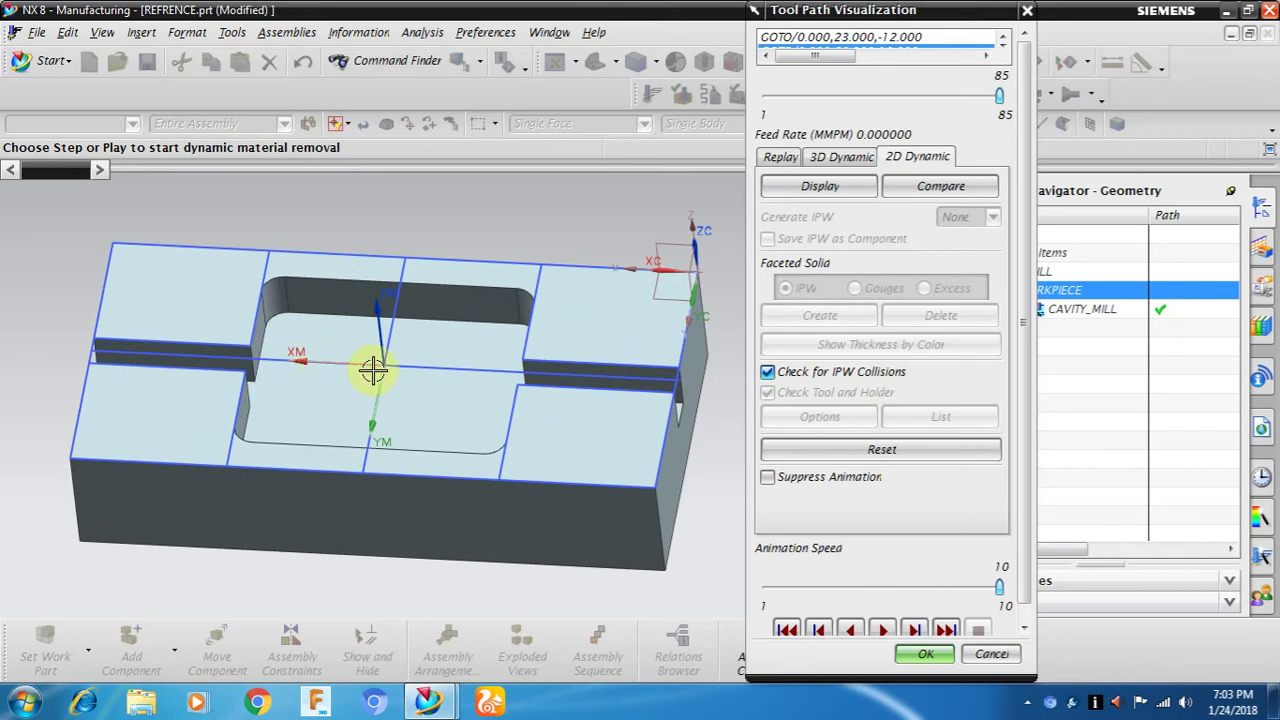
{"action": "left_click", "coordinate": [926, 655]}
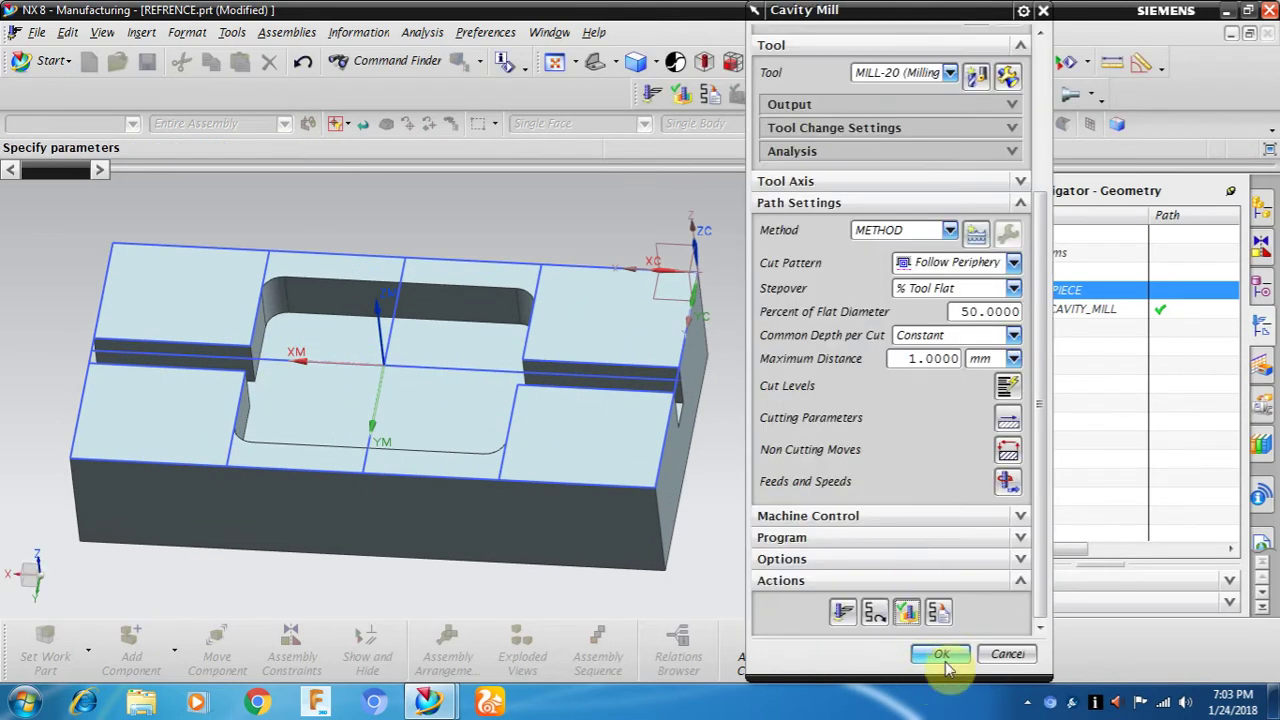
{"action": "left_click", "coordinate": [944, 655]}
Step: Copy the CAVITY_MILL operation and paste it as CAVITY_MILL_COPY under WORKPIECE
{"action": "right_click", "coordinate": [822, 266]}
{"action": "left_click", "coordinate": [829, 277]}
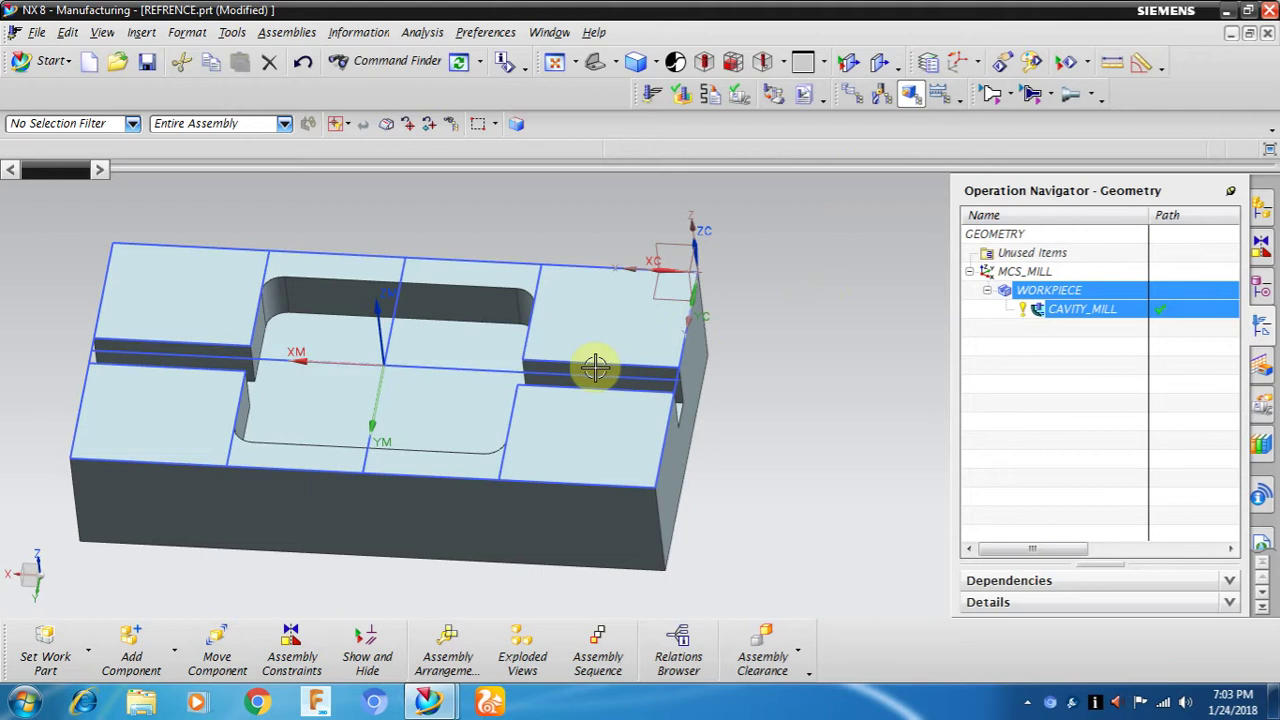
{"action": "left_click", "coordinate": [1010, 372]}
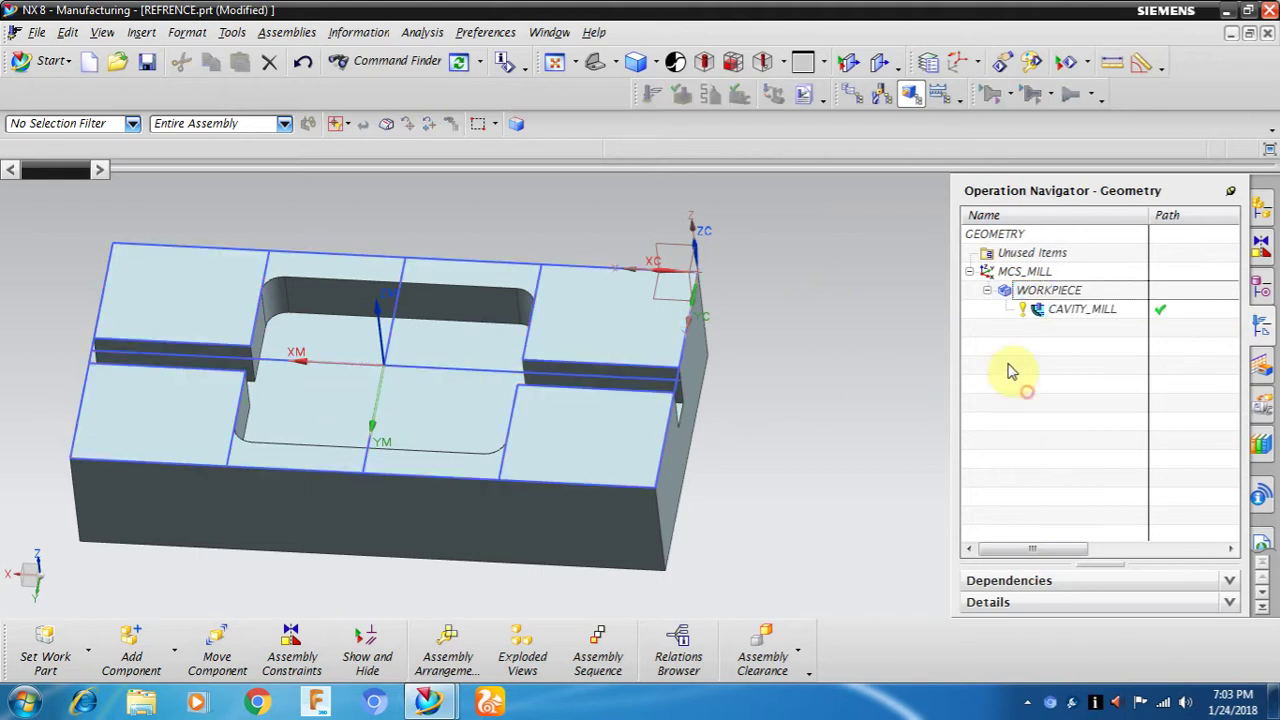
{"action": "scroll", "coordinate": [808, 331], "scroll_direction": "down", "scroll_amount": 1}
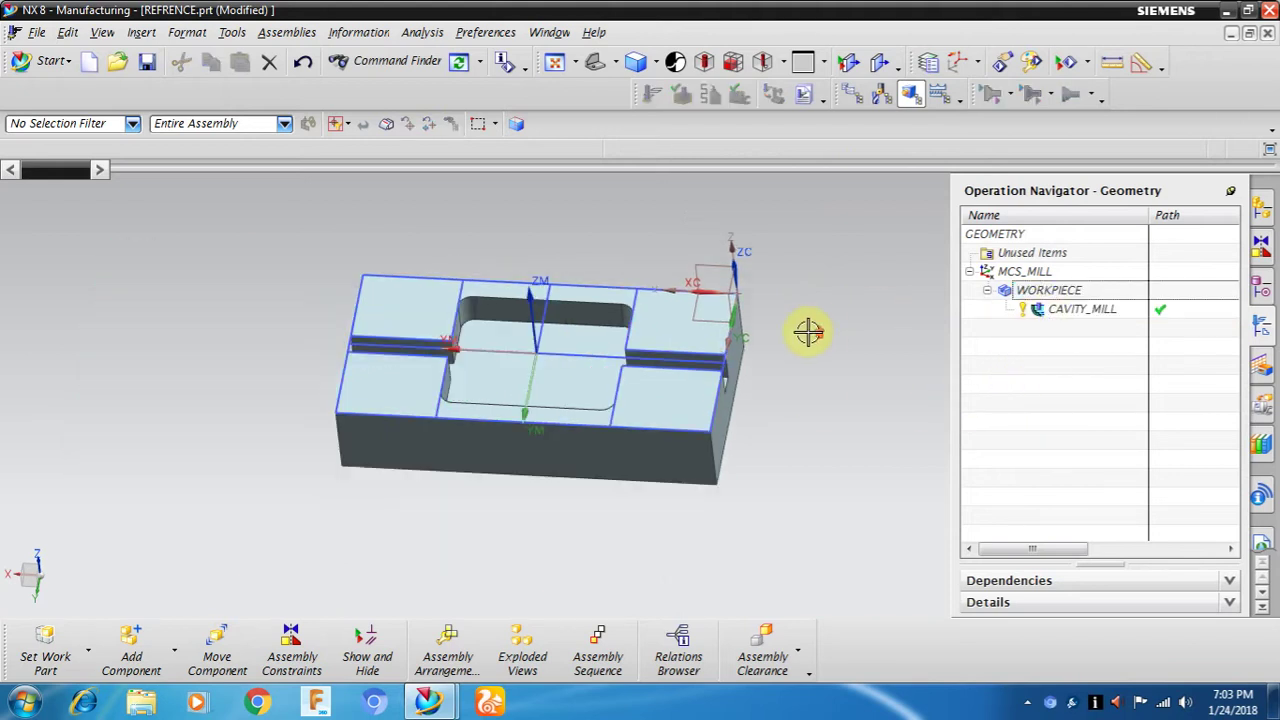
{"action": "scroll", "coordinate": [763, 329], "scroll_direction": "up", "scroll_amount": 1}
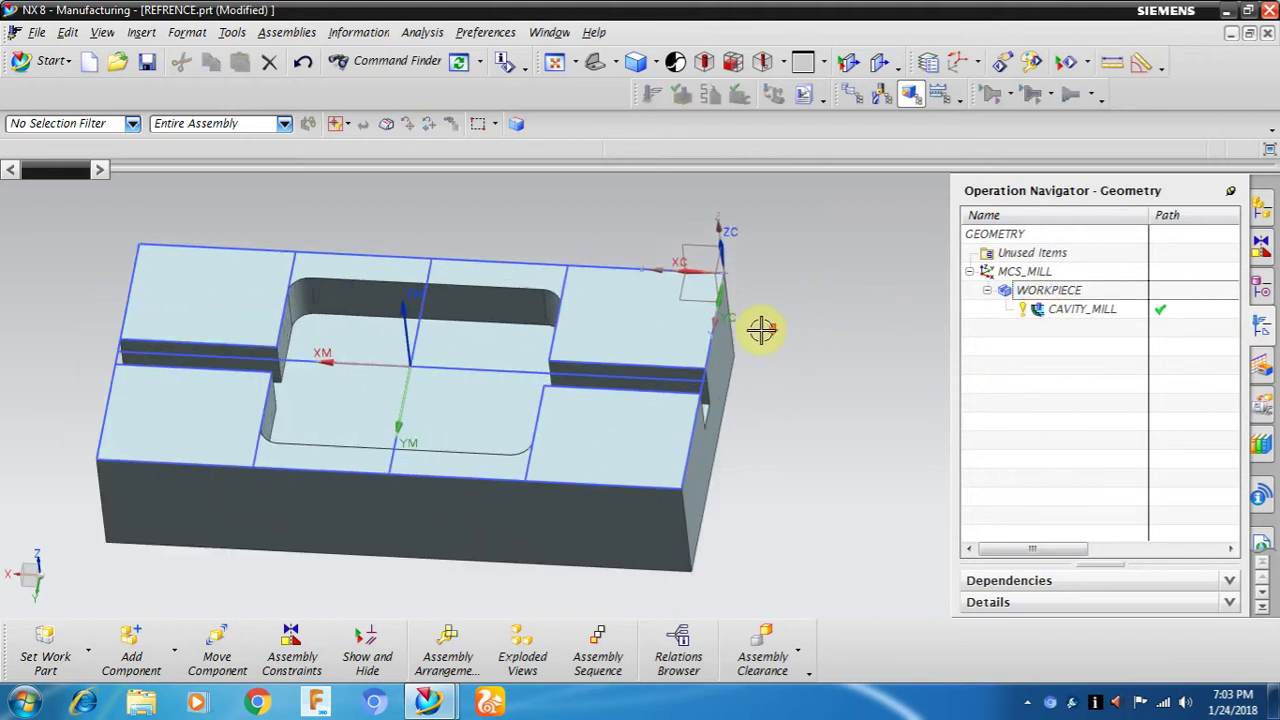
{"action": "left_click", "coordinate": [1043, 316]}
{"action": "right_click", "coordinate": [1043, 316]}
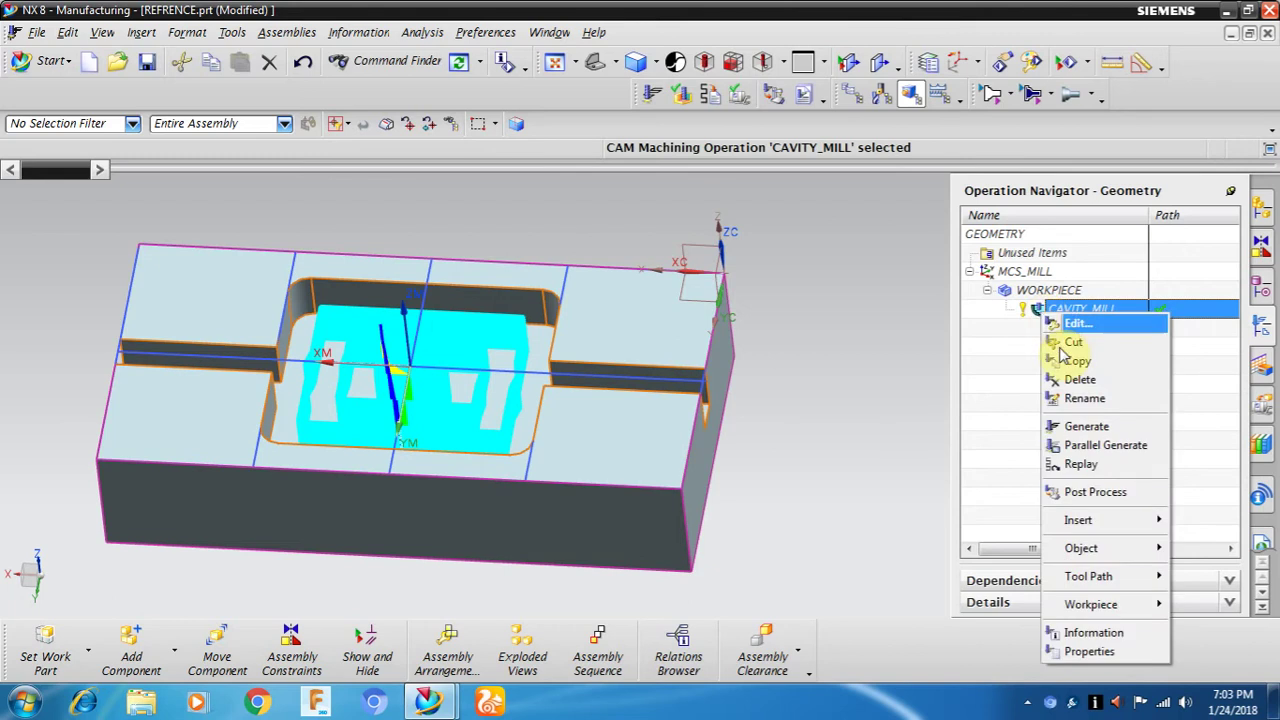
{"action": "left_click", "coordinate": [1052, 318]}
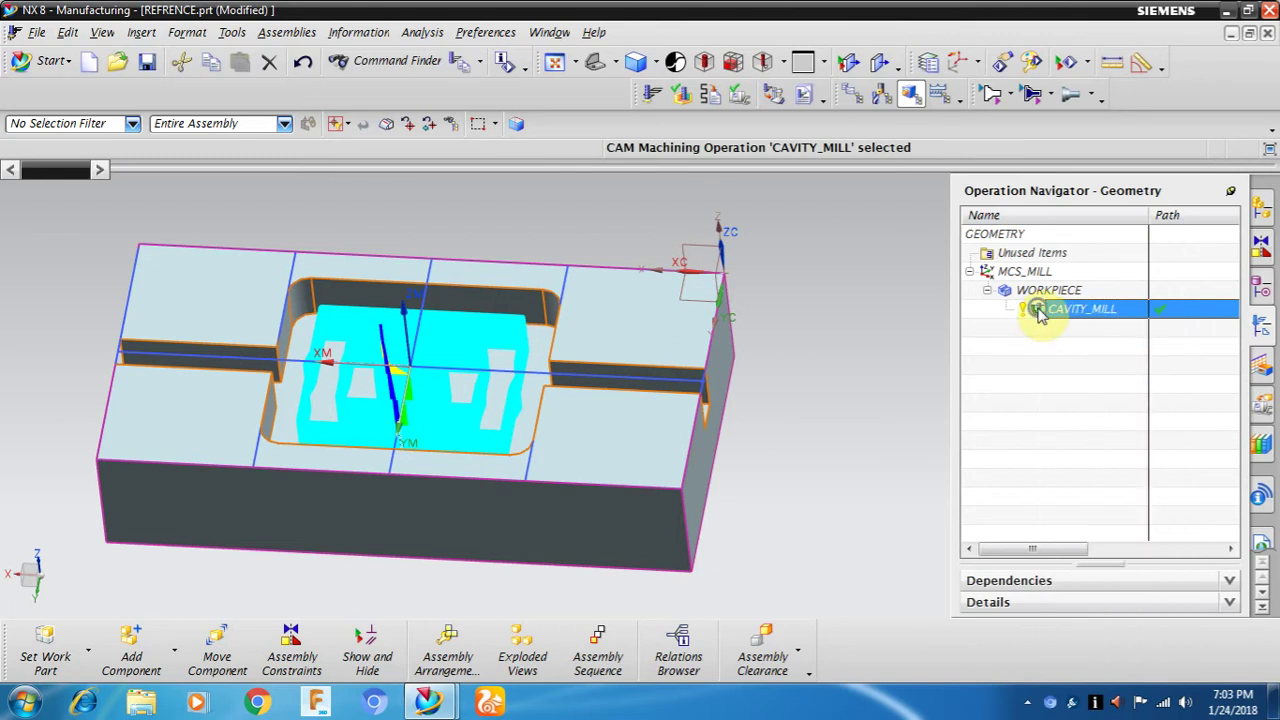
{"action": "right_click", "coordinate": [1040, 312]}
{"action": "left_click", "coordinate": [1055, 372]}
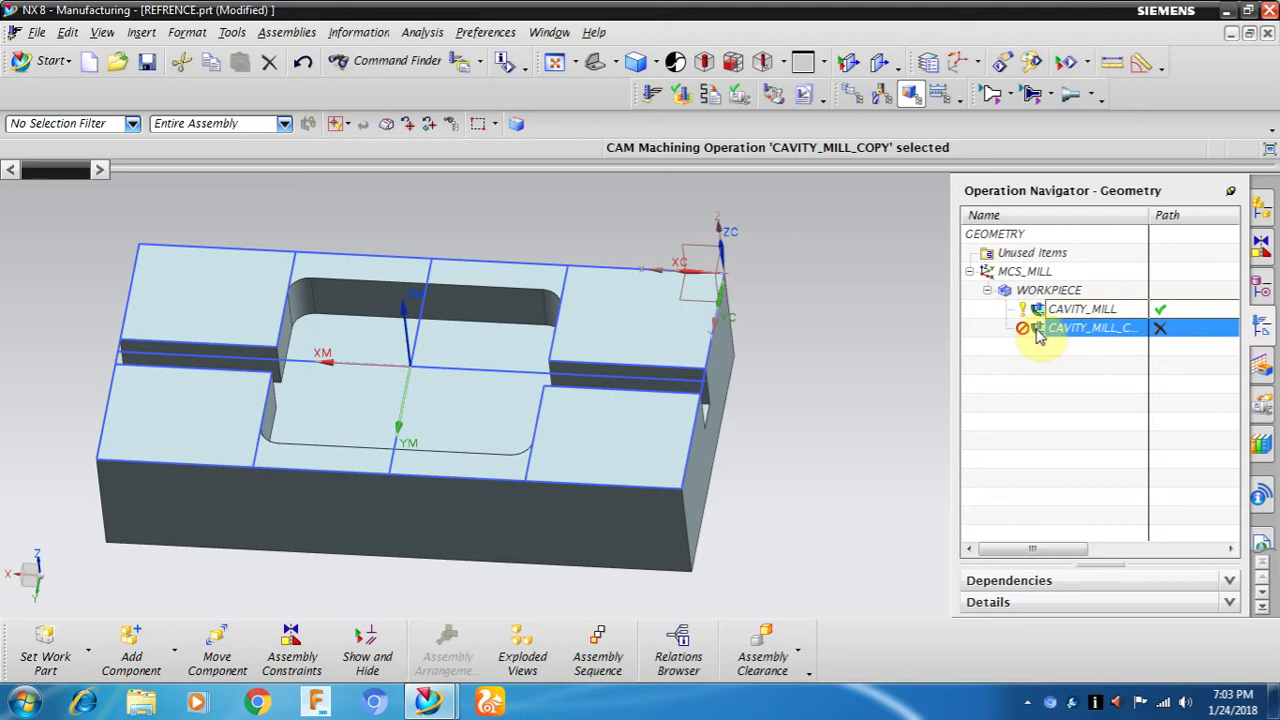
Step: Open CAVITY_MILL_COPY's Cavity Mill settings and expand the Tool section showing MILL-20
{"action": "double_click", "coordinate": [1040, 330]}
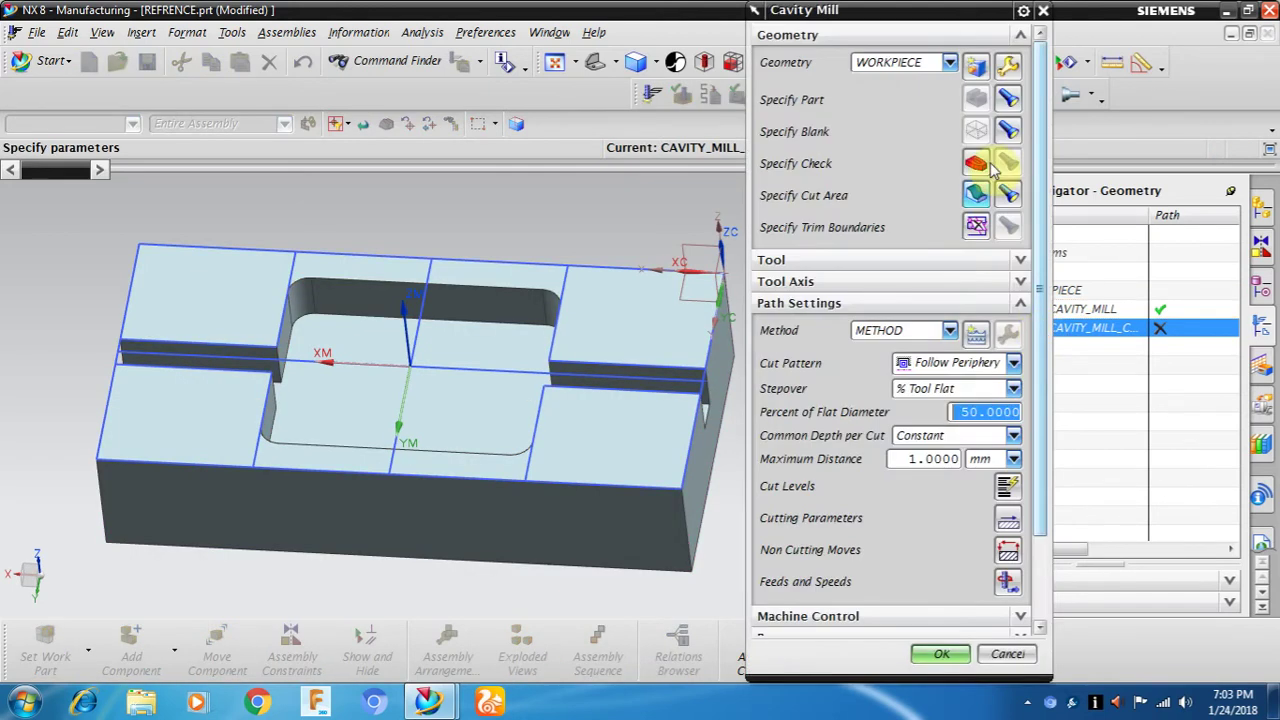
{"action": "left_click_drag", "start_coordinate": [983, 27], "coordinate": [1029, 27]}
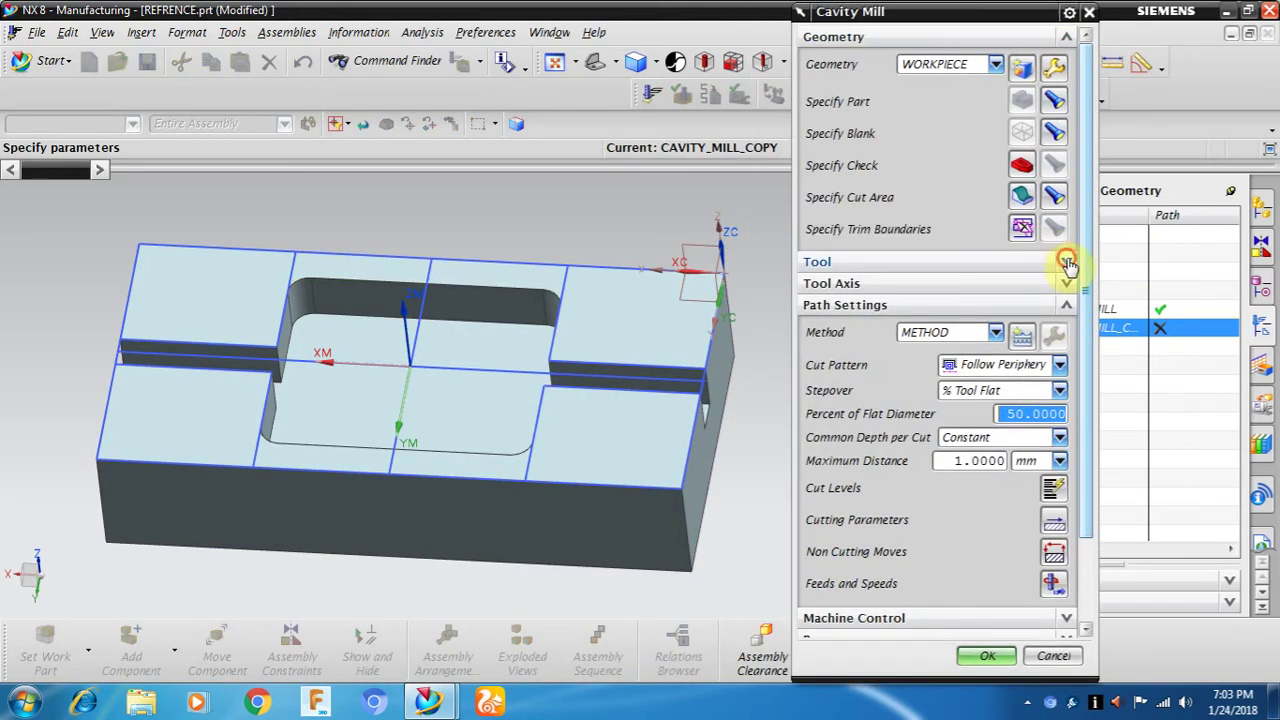
{"action": "left_click", "coordinate": [1066, 259]}
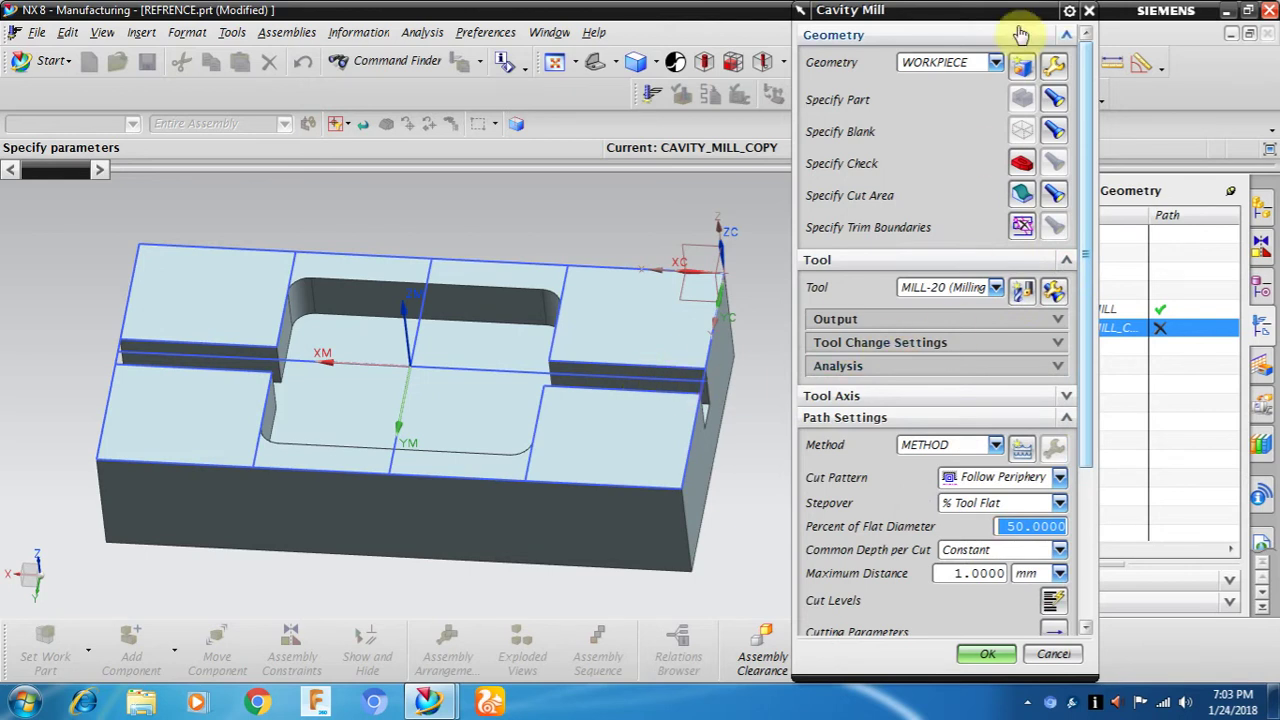
{"action": "left_click_drag", "start_coordinate": [1029, 18], "coordinate": [1089, 37]}
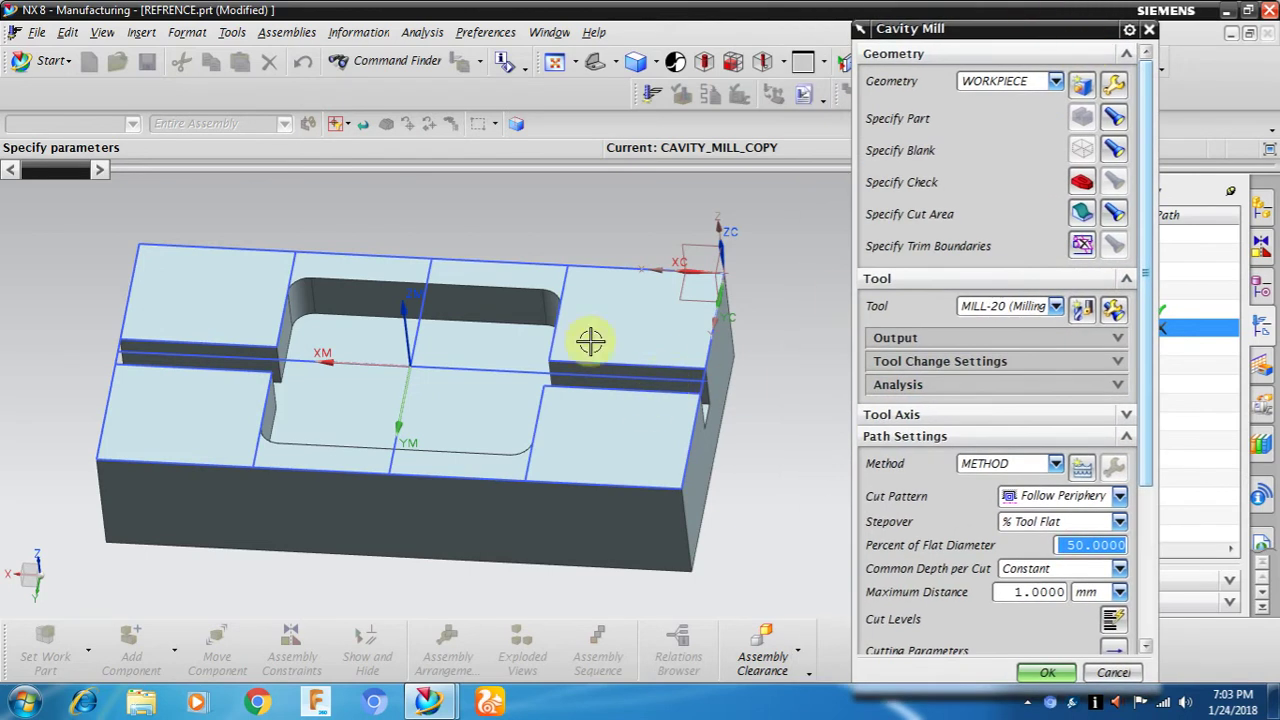
{"action": "scroll", "coordinate": [594, 340], "scroll_direction": "down", "scroll_amount": 1}
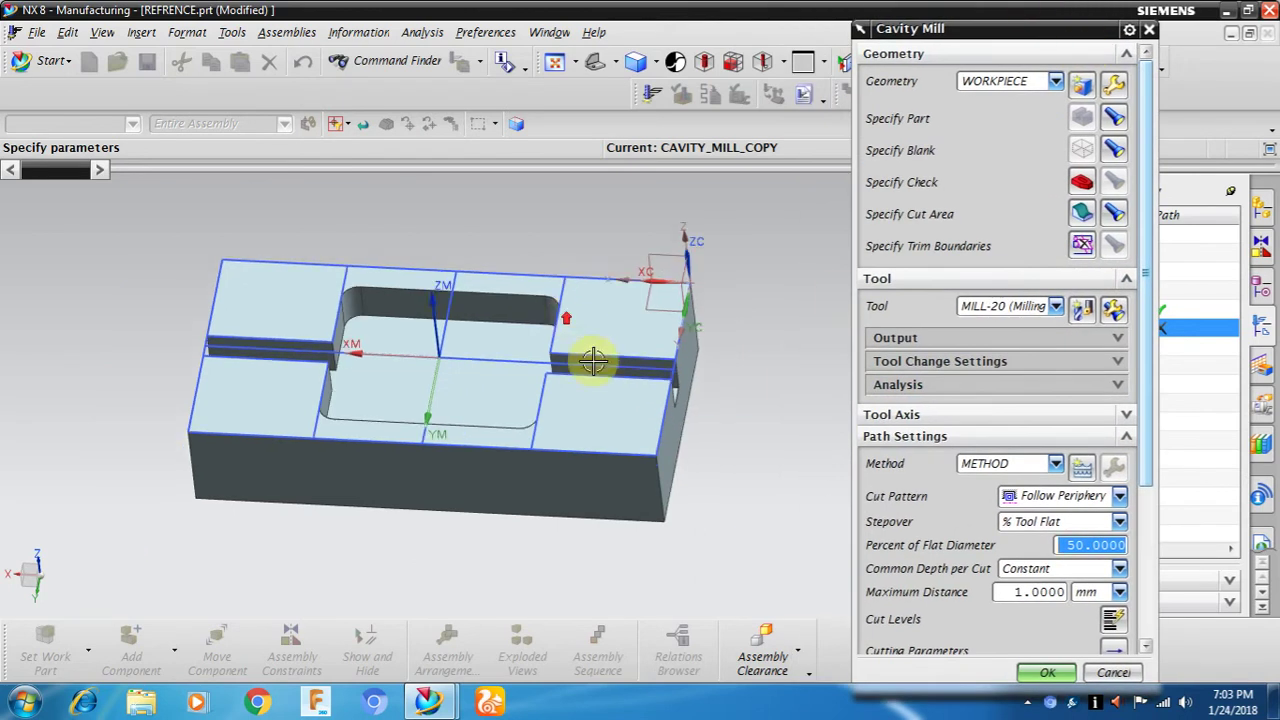
Step: Create a new MILL-subtype end mill named MILL-6 with a 6 mm diameter for the copied operation
{"action": "left_click", "coordinate": [1113, 310]}
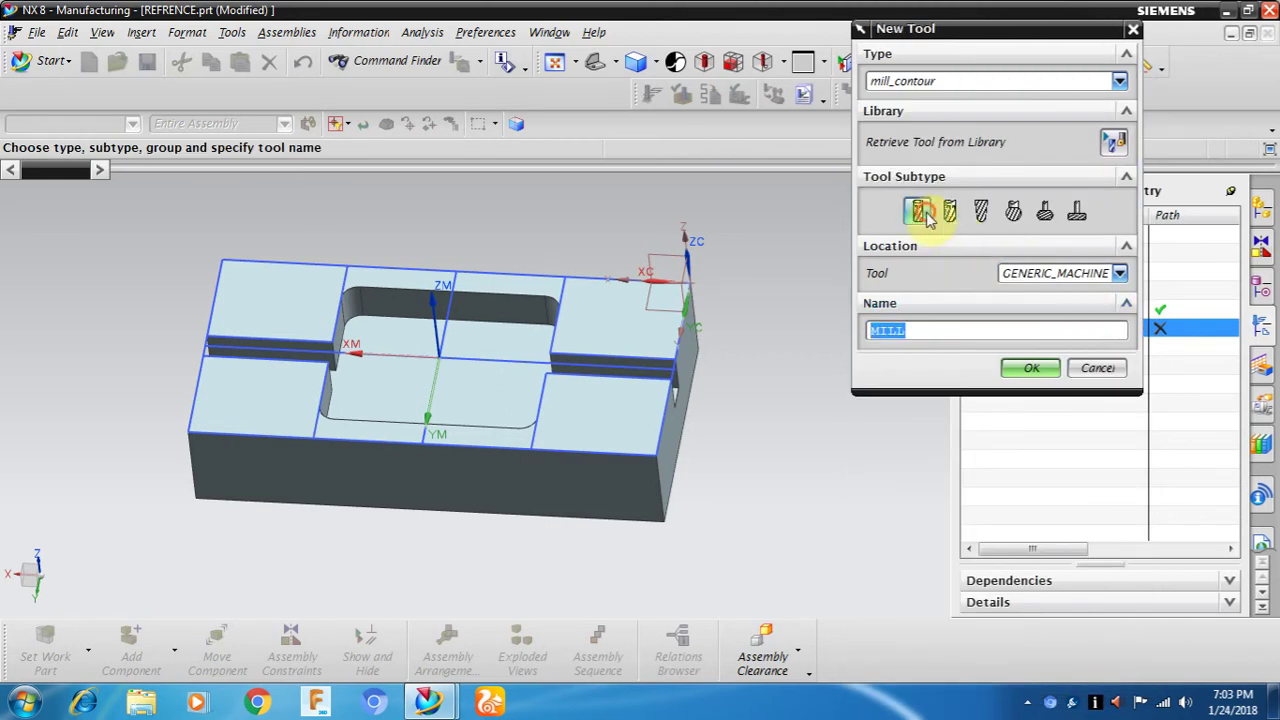
{"action": "left_click", "coordinate": [928, 218]}
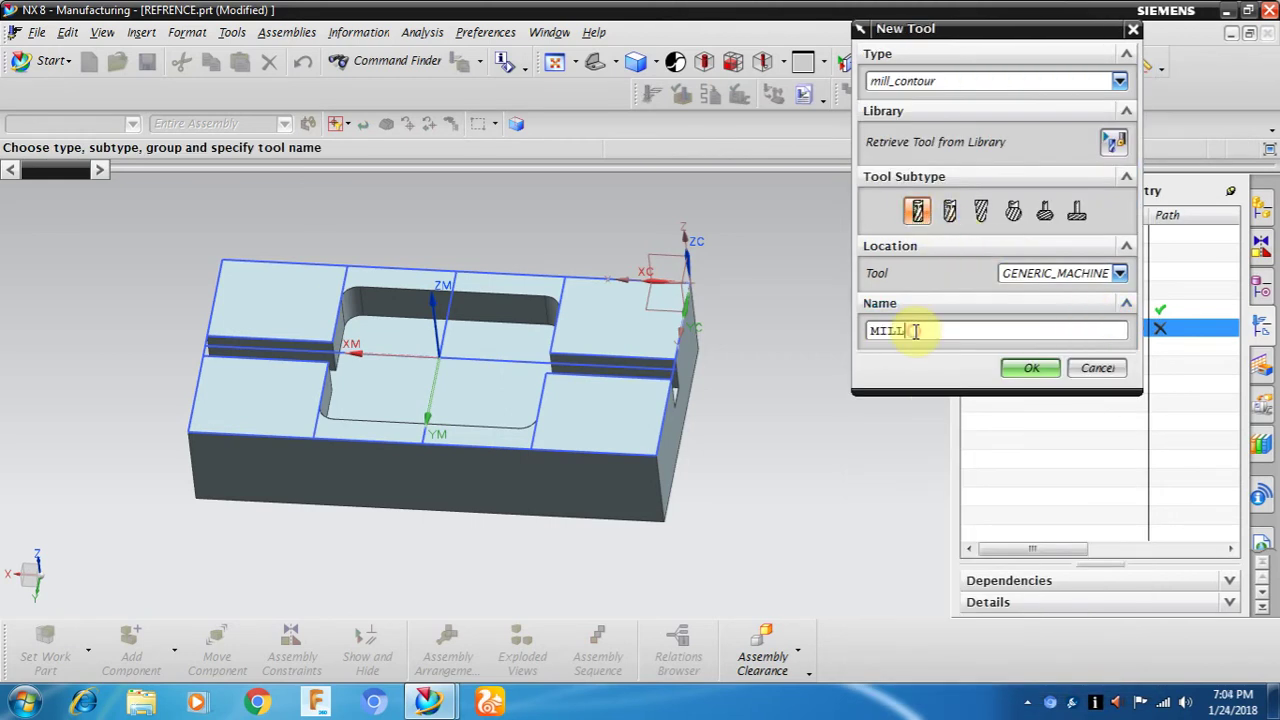
{"action": "type", "text": "-6"}
{"action": "key", "text": "Return"}
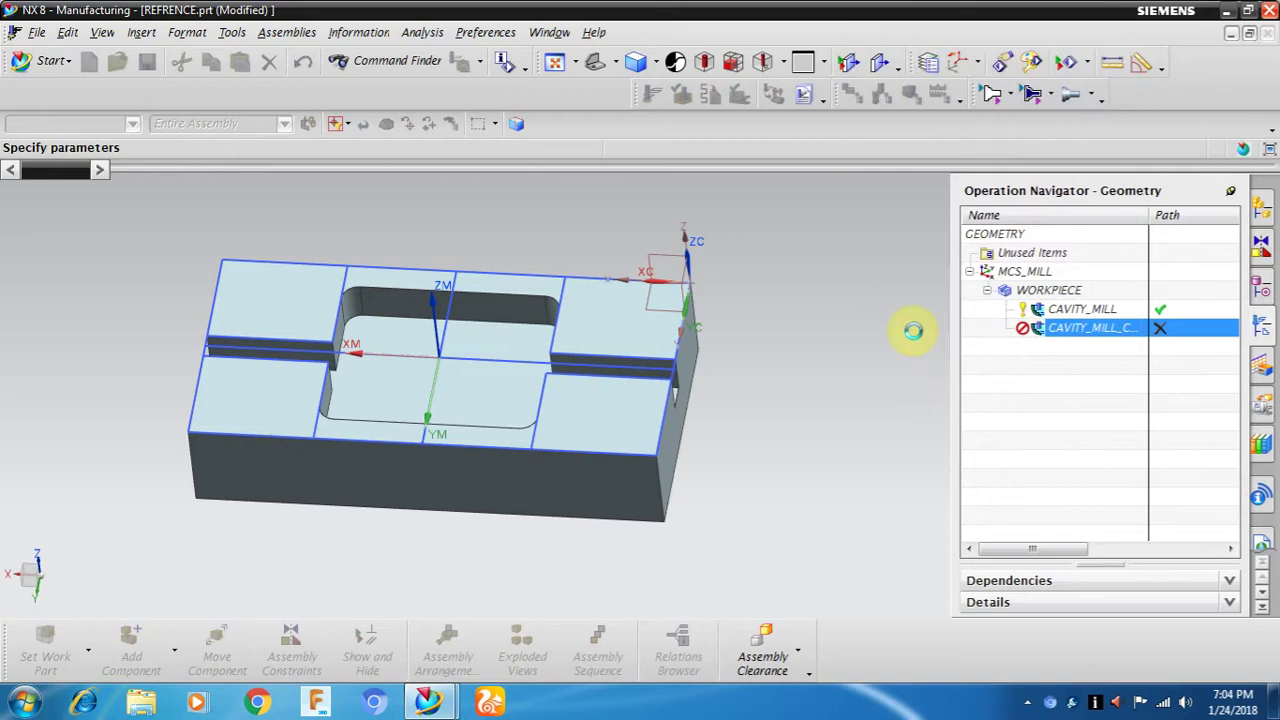
{"action": "type", "text": "6"}
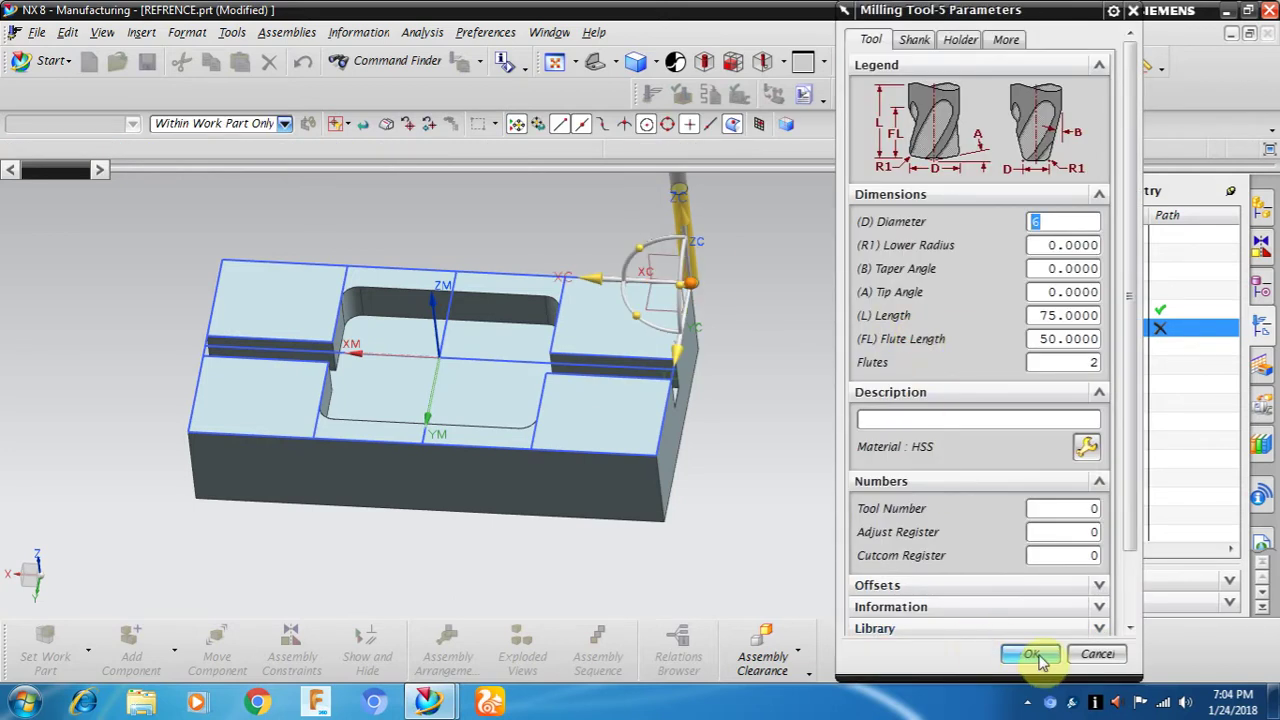
{"action": "left_click", "coordinate": [1030, 654]}
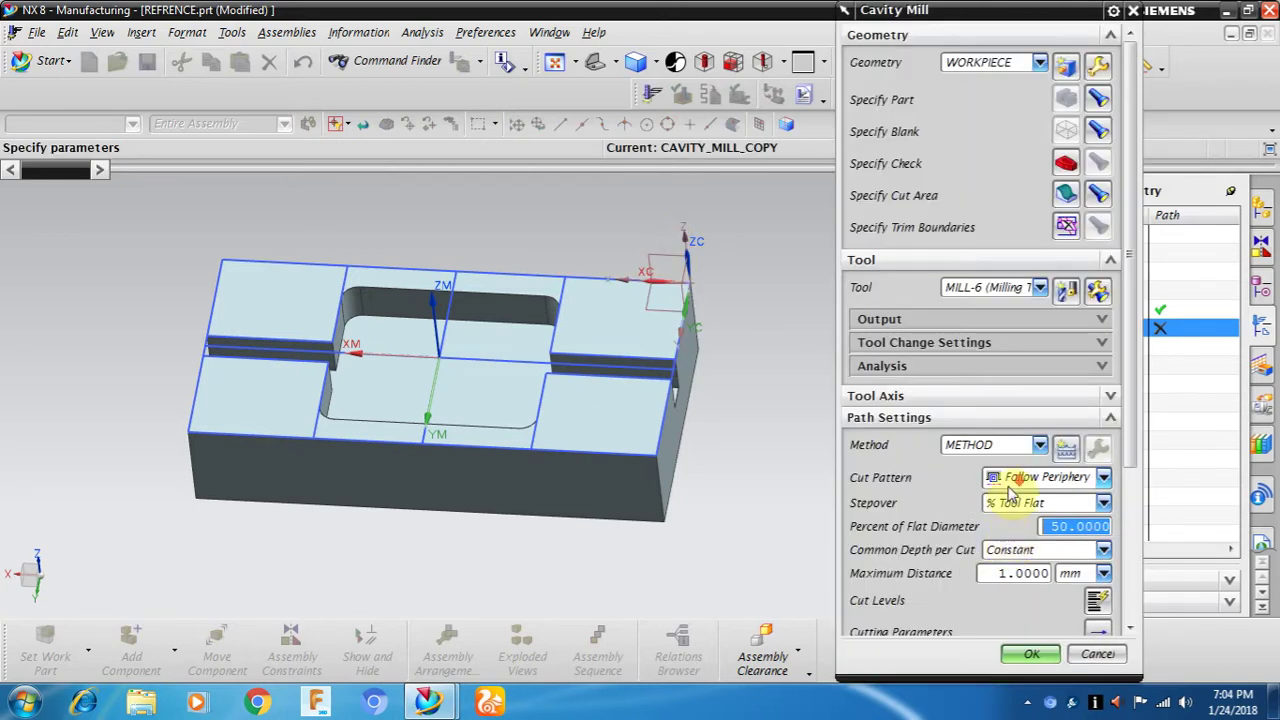
Step: Set cutting parameters: Inward pattern direction, reference tool MILL-20, overlap distance 10
{"action": "scroll", "coordinate": [1006, 470], "scroll_direction": "down", "scroll_amount": 3}
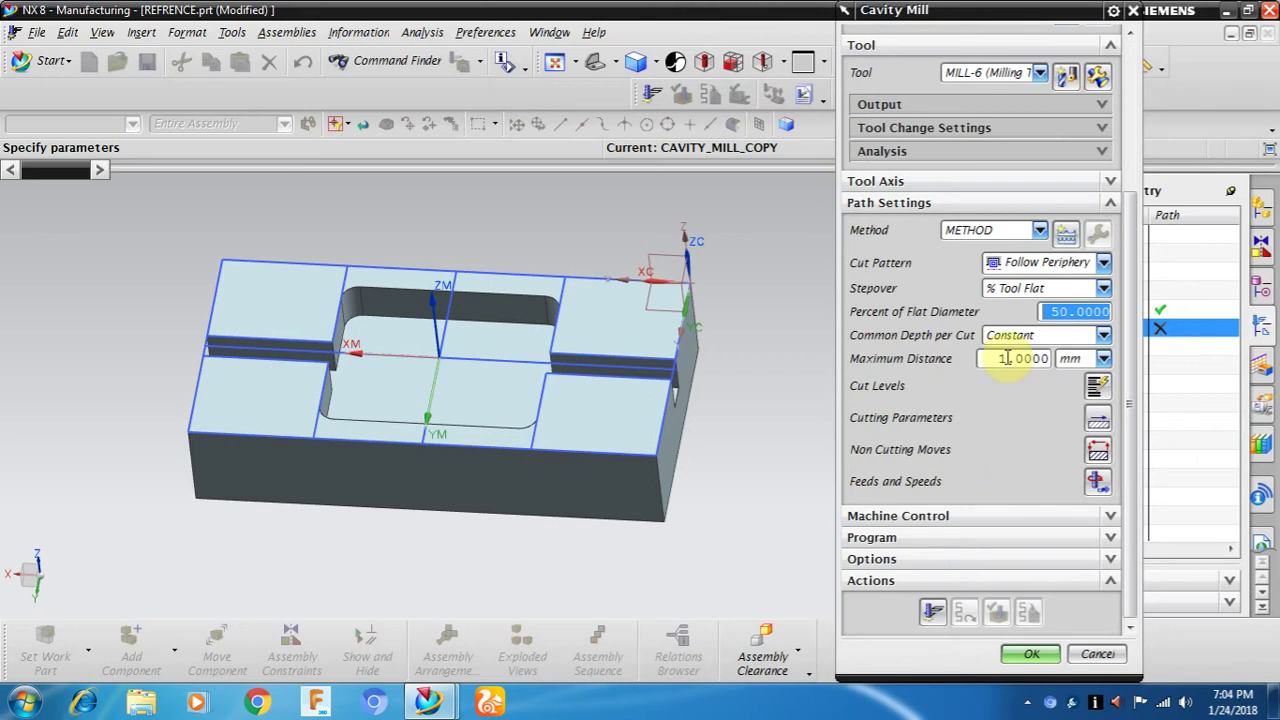
{"action": "left_click", "coordinate": [1098, 420]}
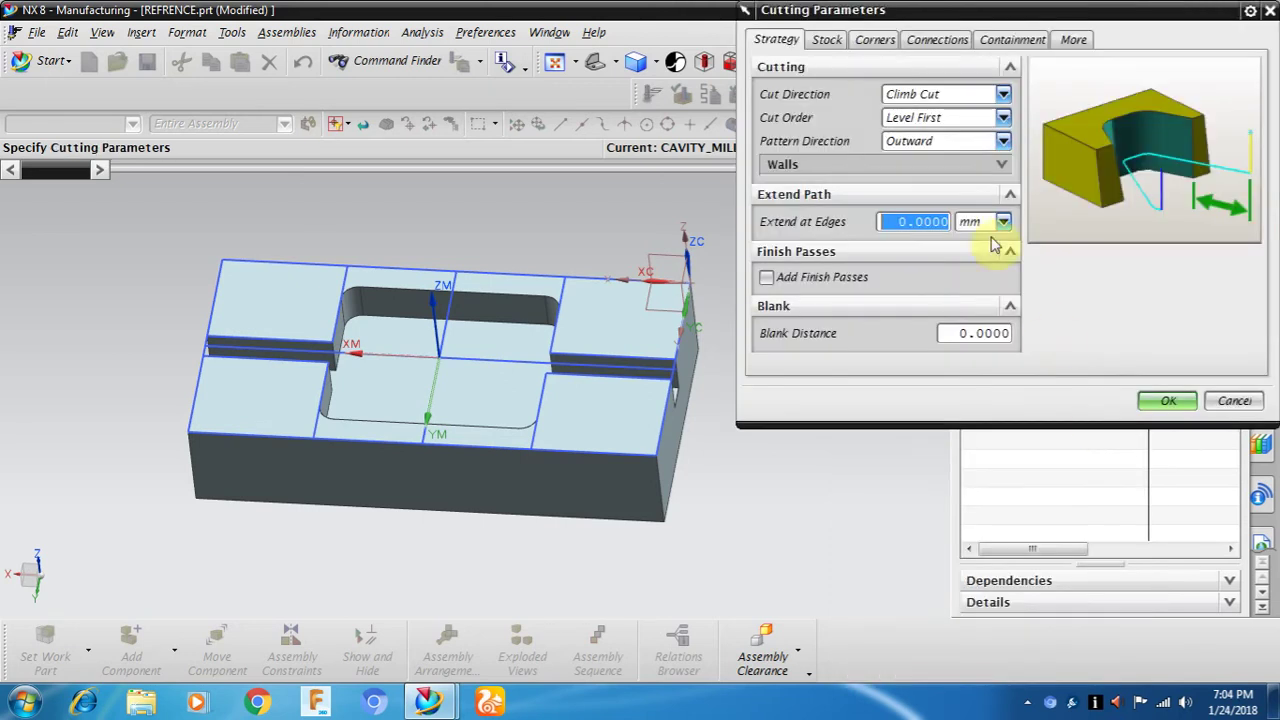
{"action": "left_click", "coordinate": [943, 141]}
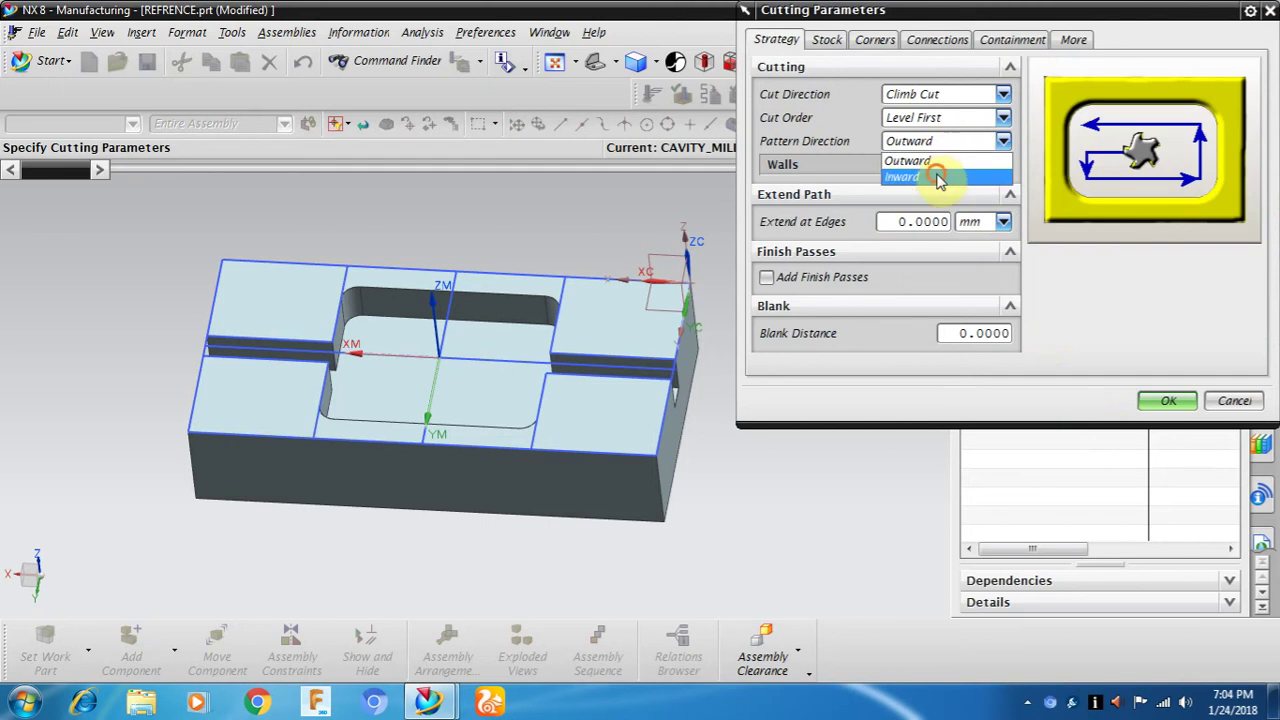
{"action": "left_click", "coordinate": [938, 178]}
{"action": "left_click", "coordinate": [850, 168]}
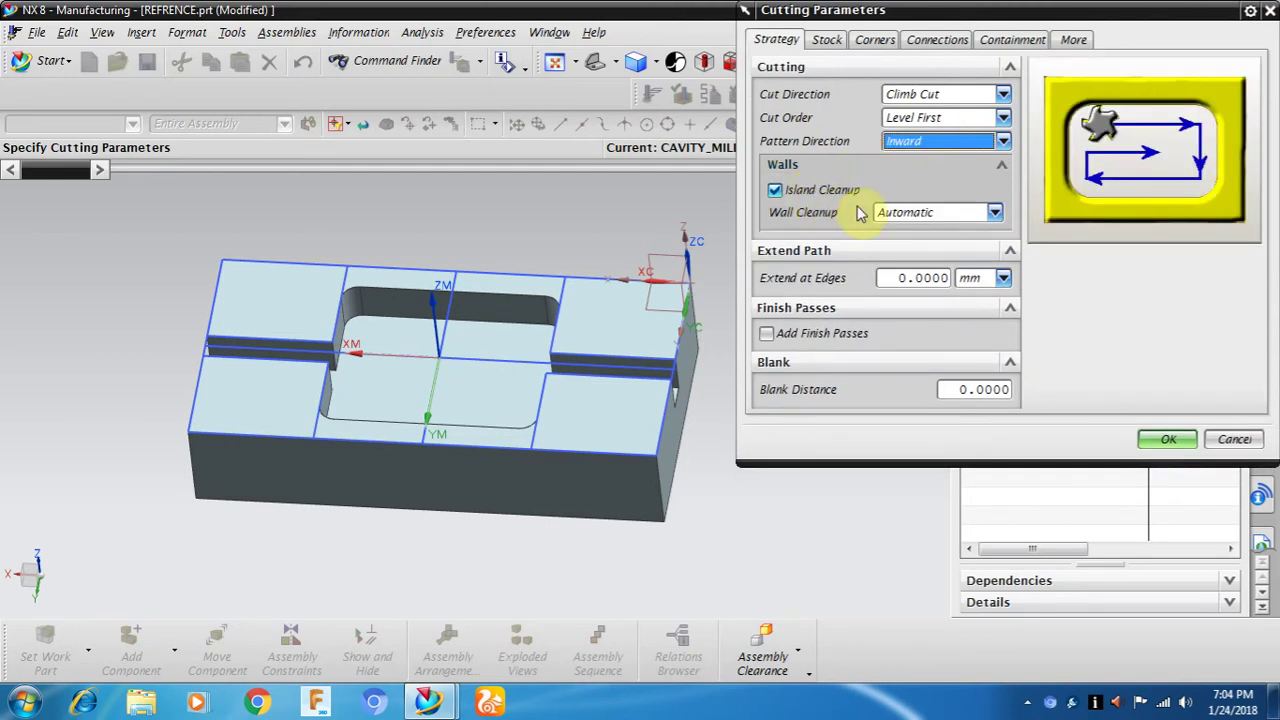
{"action": "left_click", "coordinate": [920, 50]}
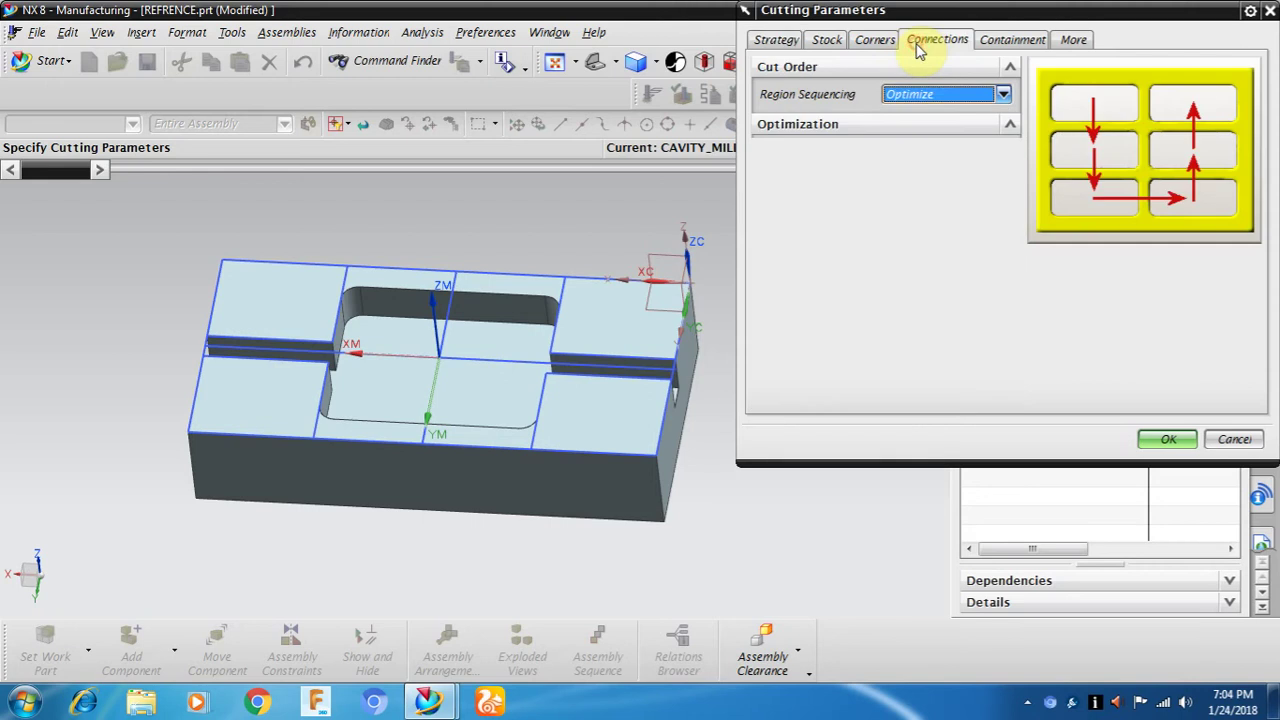
{"action": "left_click", "coordinate": [988, 46]}
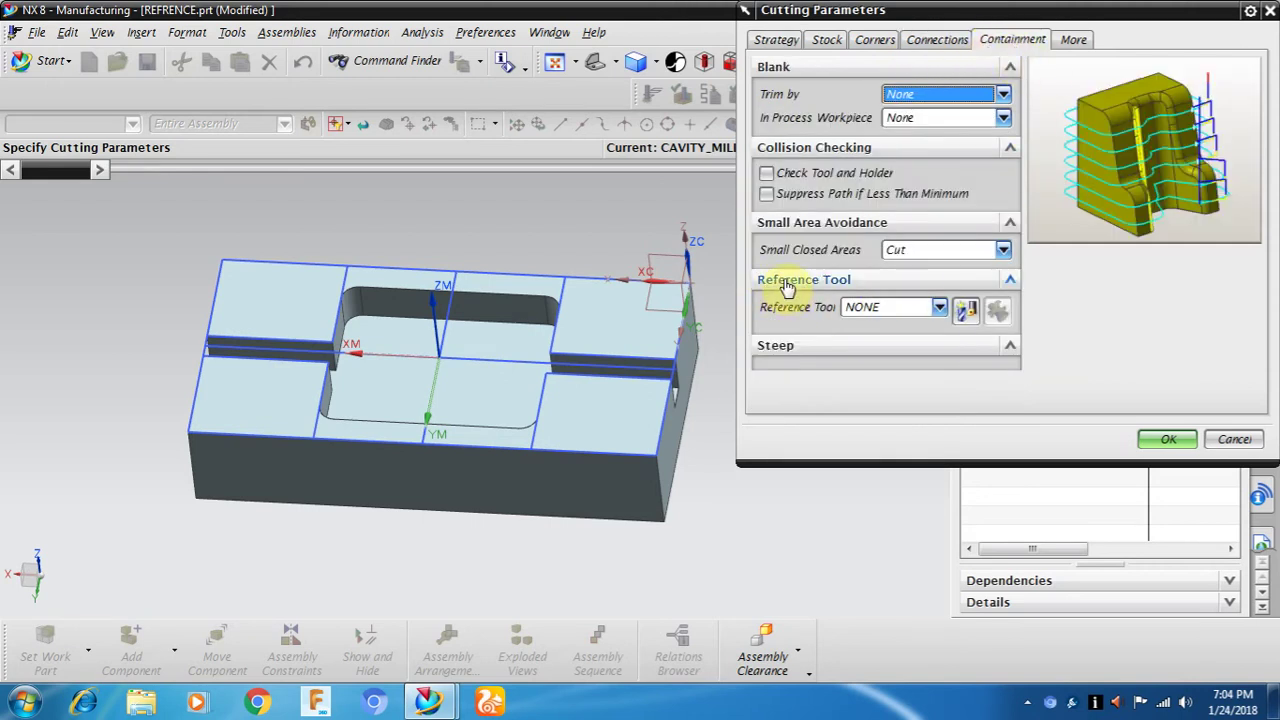
{"action": "left_click", "coordinate": [940, 308]}
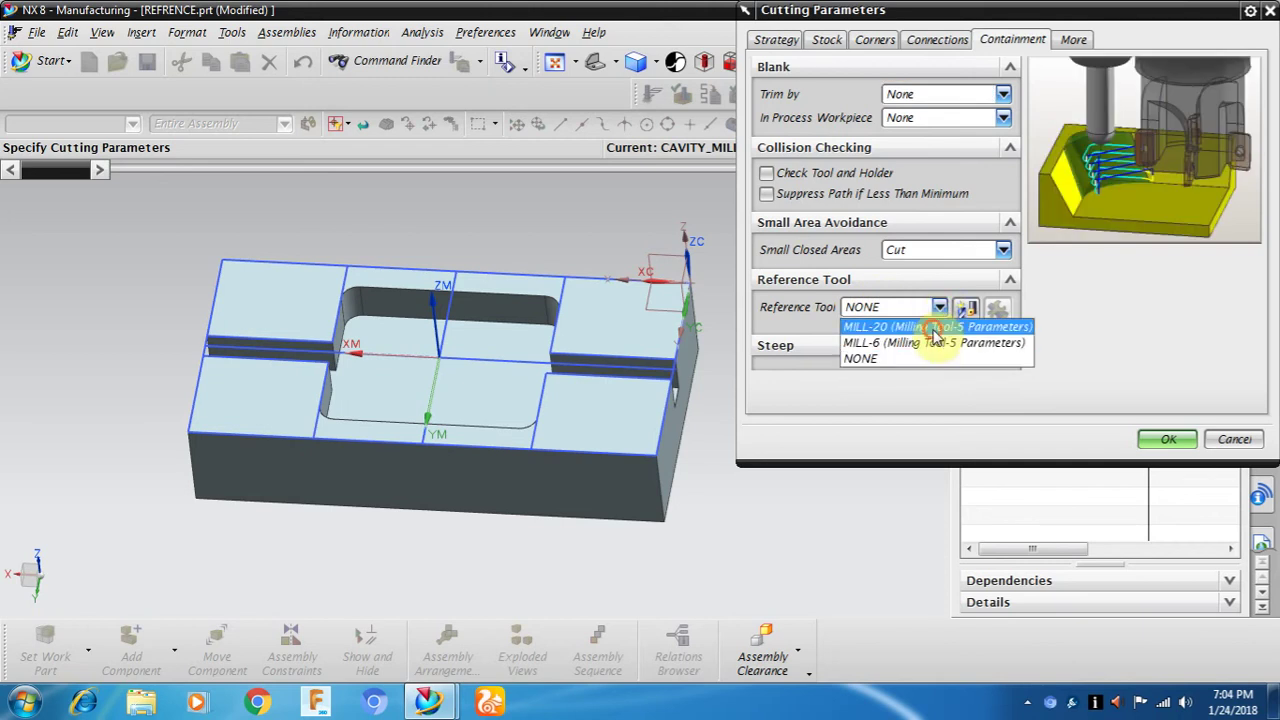
{"action": "left_click", "coordinate": [933, 328]}
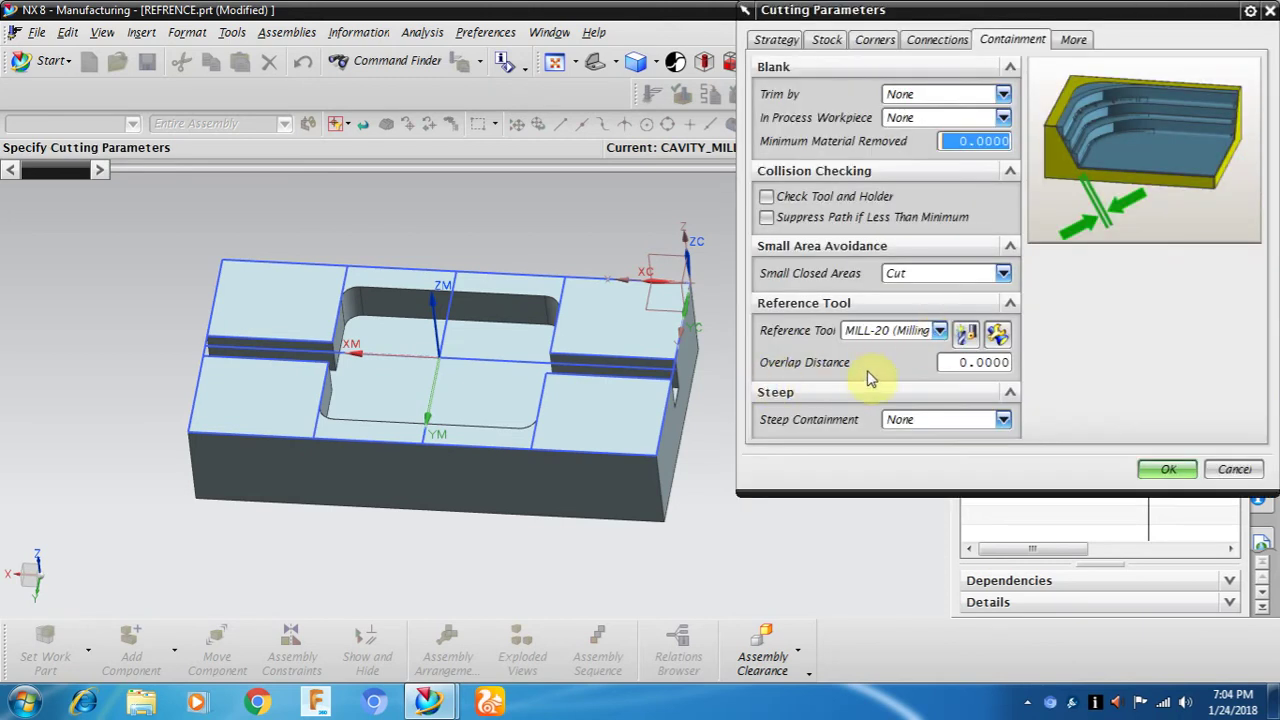
{"action": "left_click", "coordinate": [963, 362]}
{"action": "type", "text": "10"}
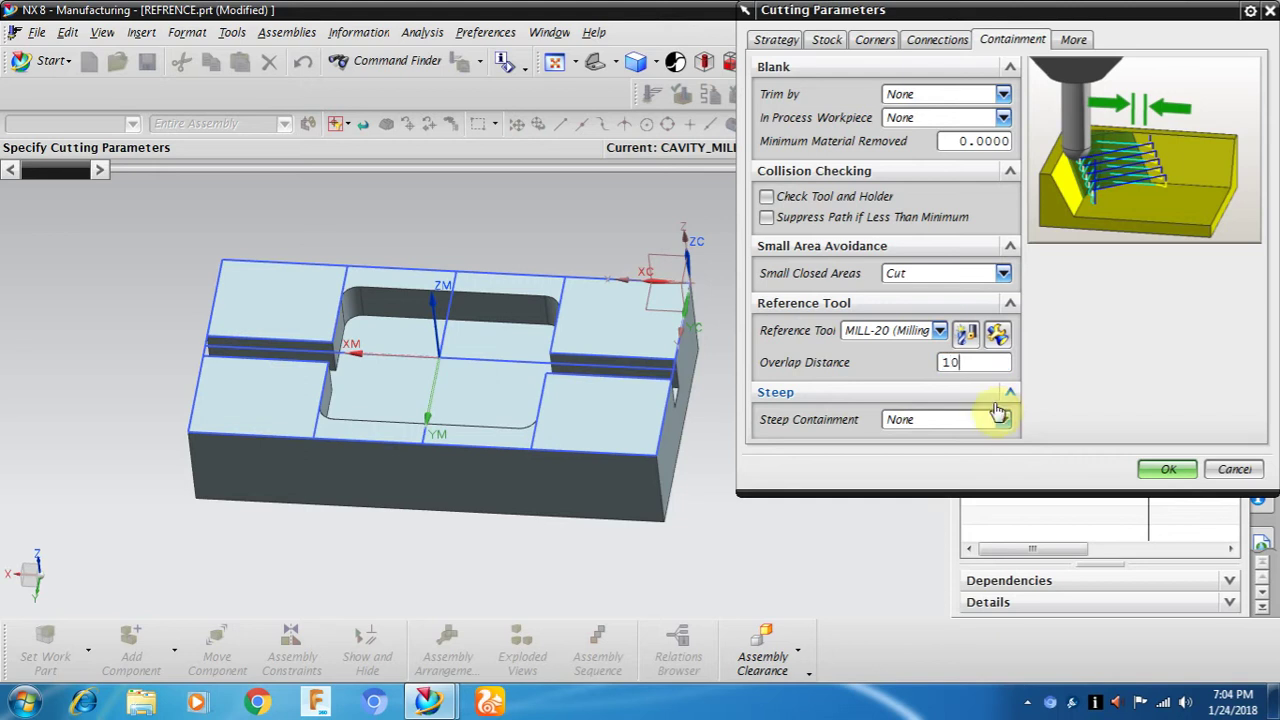
{"action": "left_click", "coordinate": [938, 363]}
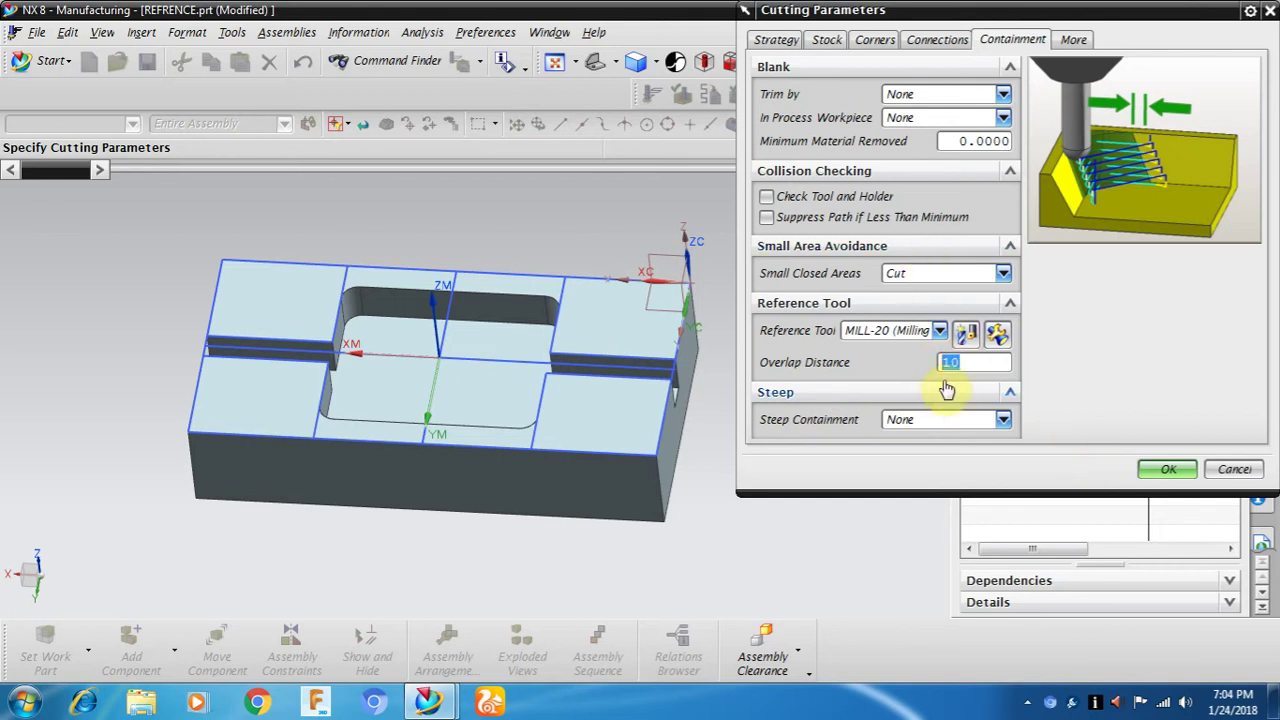
{"action": "left_click", "coordinate": [1168, 470]}
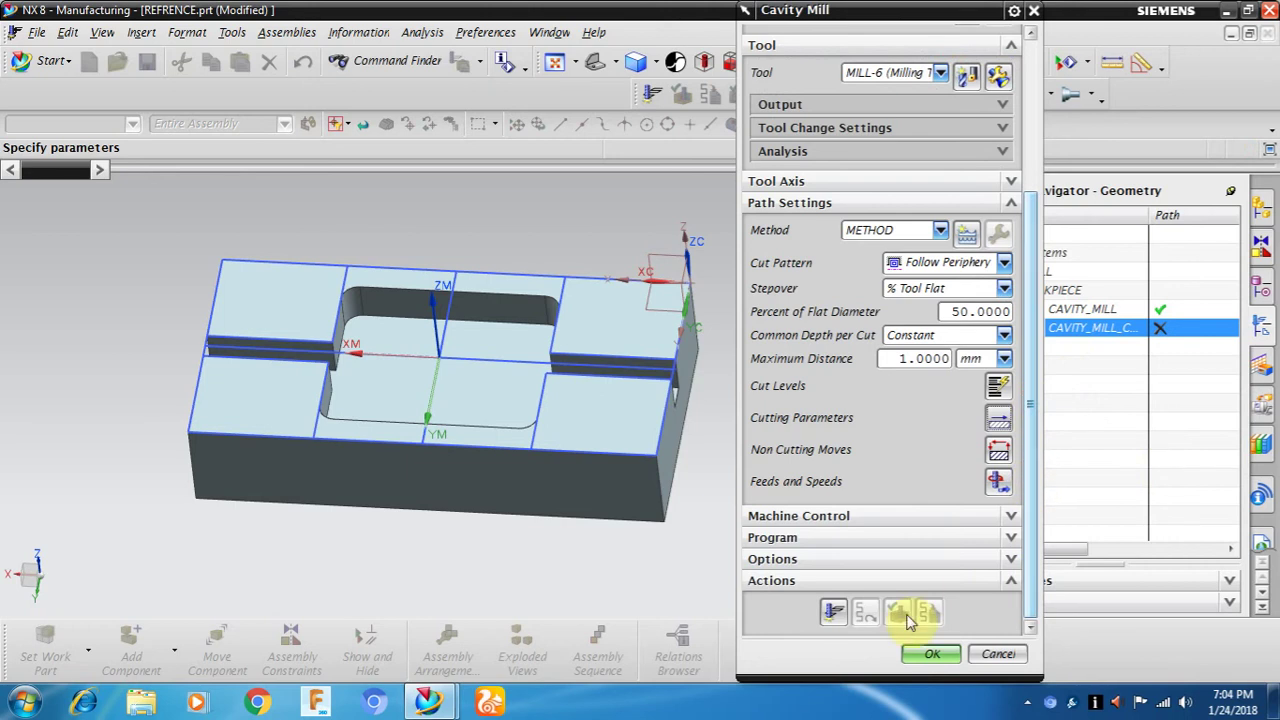
Step: Set the cut order to Depth First in the Strategy settings and confirm
{"action": "left_click", "coordinate": [998, 421]}
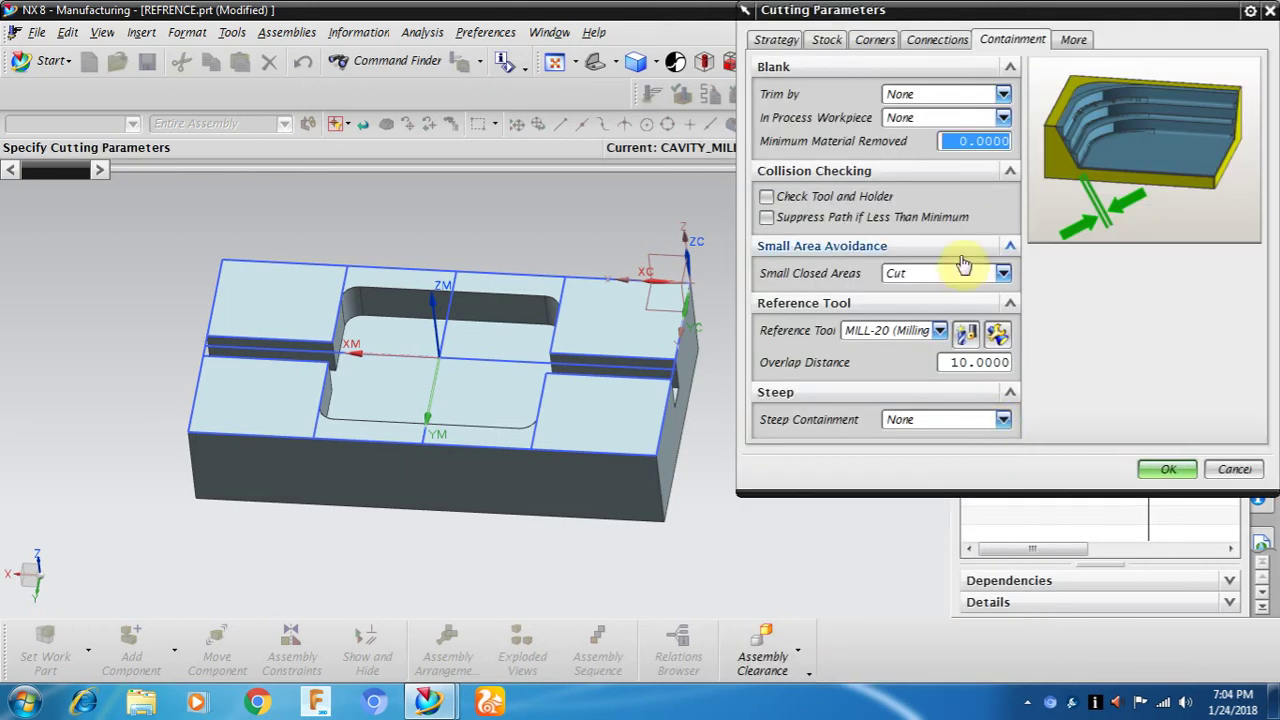
{"action": "left_click", "coordinate": [776, 39]}
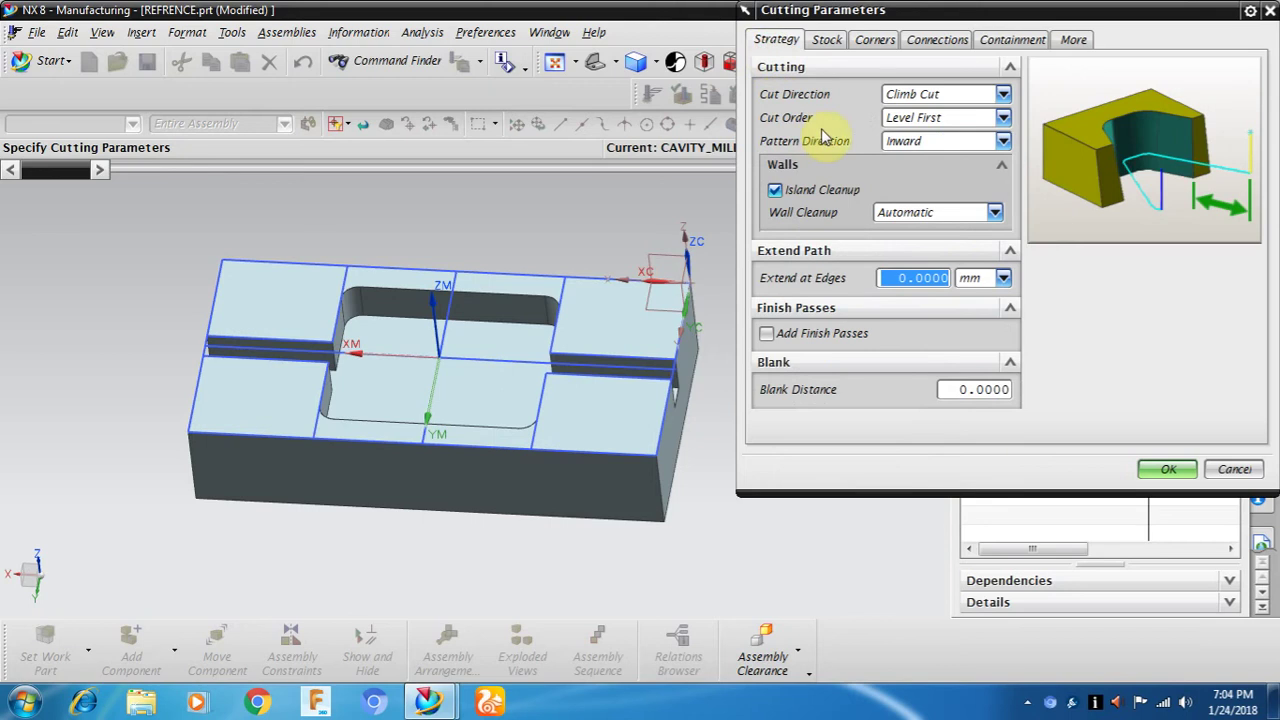
{"action": "left_click", "coordinate": [952, 120]}
{"action": "left_click", "coordinate": [955, 152]}
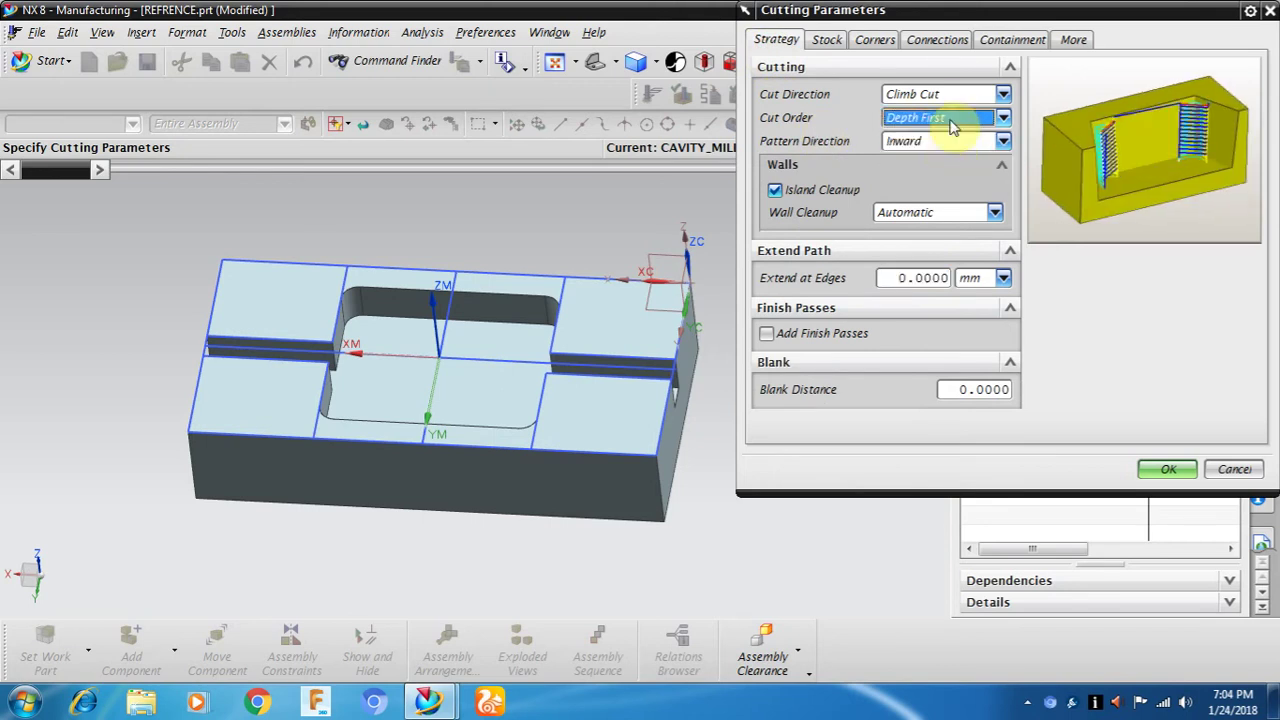
{"action": "left_click", "coordinate": [952, 120]}
{"action": "left_click", "coordinate": [955, 118]}
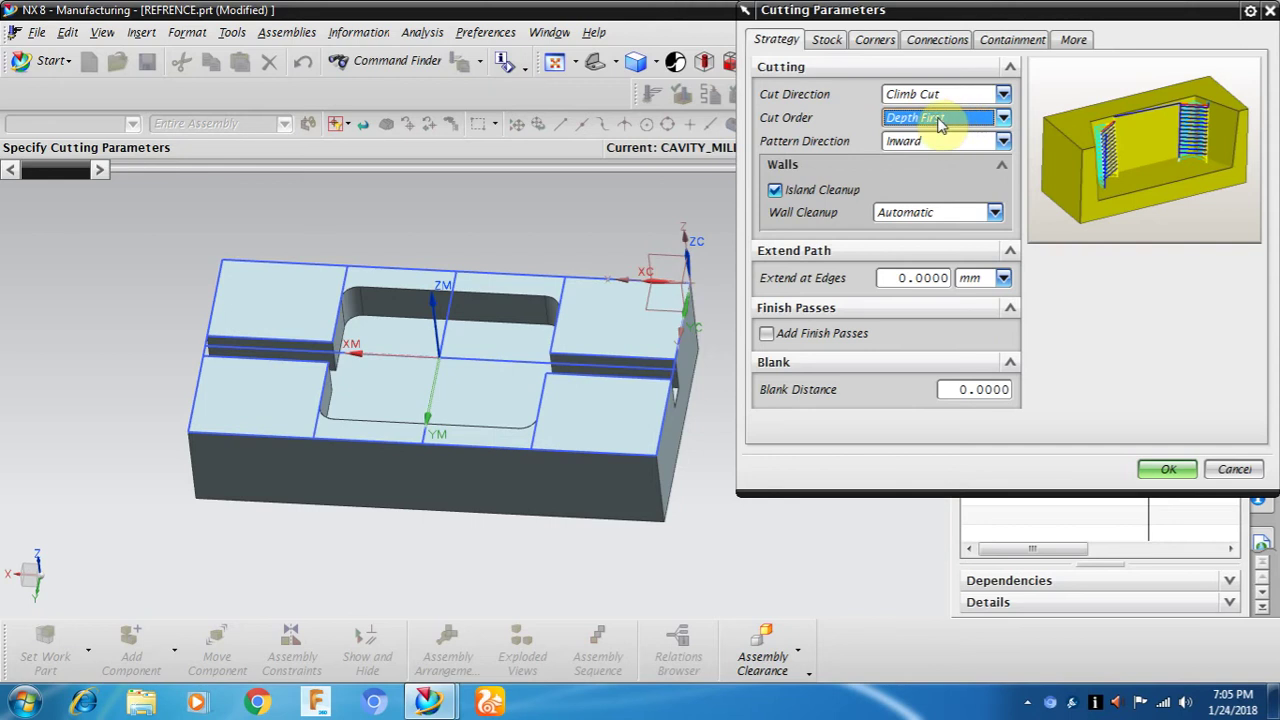
{"action": "left_click", "coordinate": [1166, 469]}
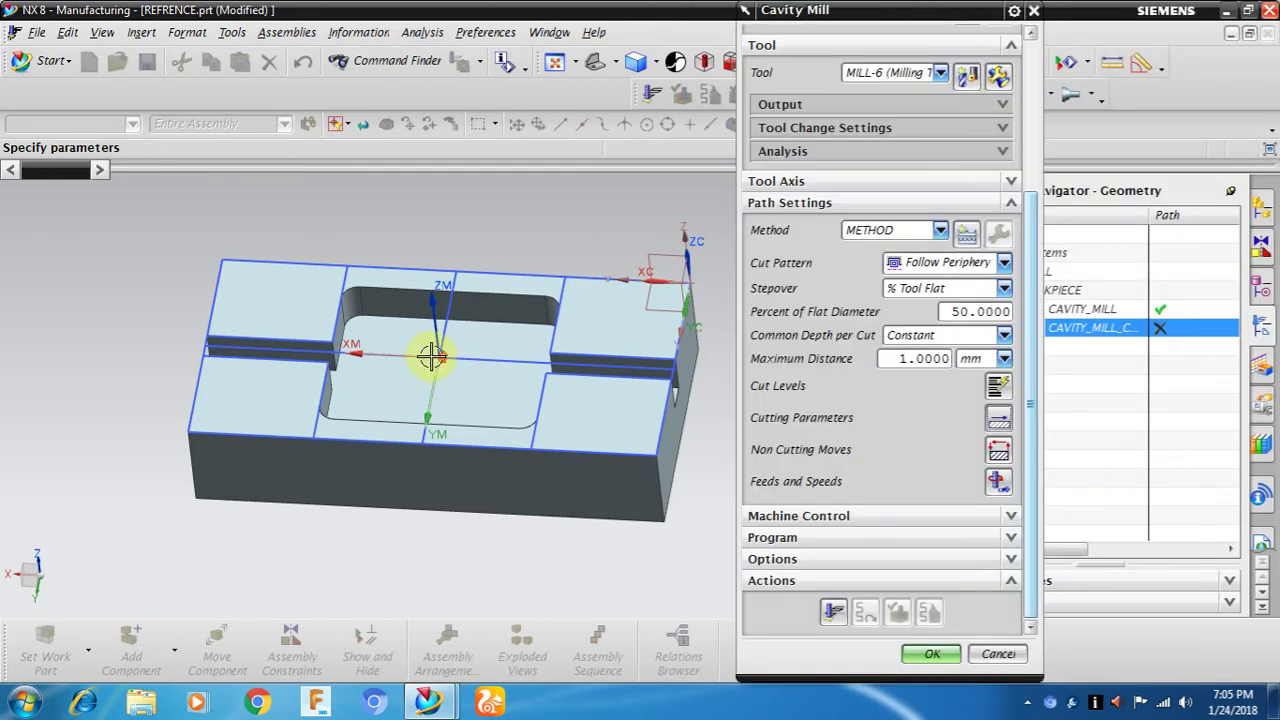
Step: Zoom into the pocket and generate the MILL-6 toolpath for CAVITY_MILL_COPY
{"action": "scroll", "coordinate": [430, 357], "scroll_direction": "down", "scroll_amount": 1}
{"action": "scroll", "coordinate": [414, 349], "scroll_direction": "down", "scroll_amount": 1}
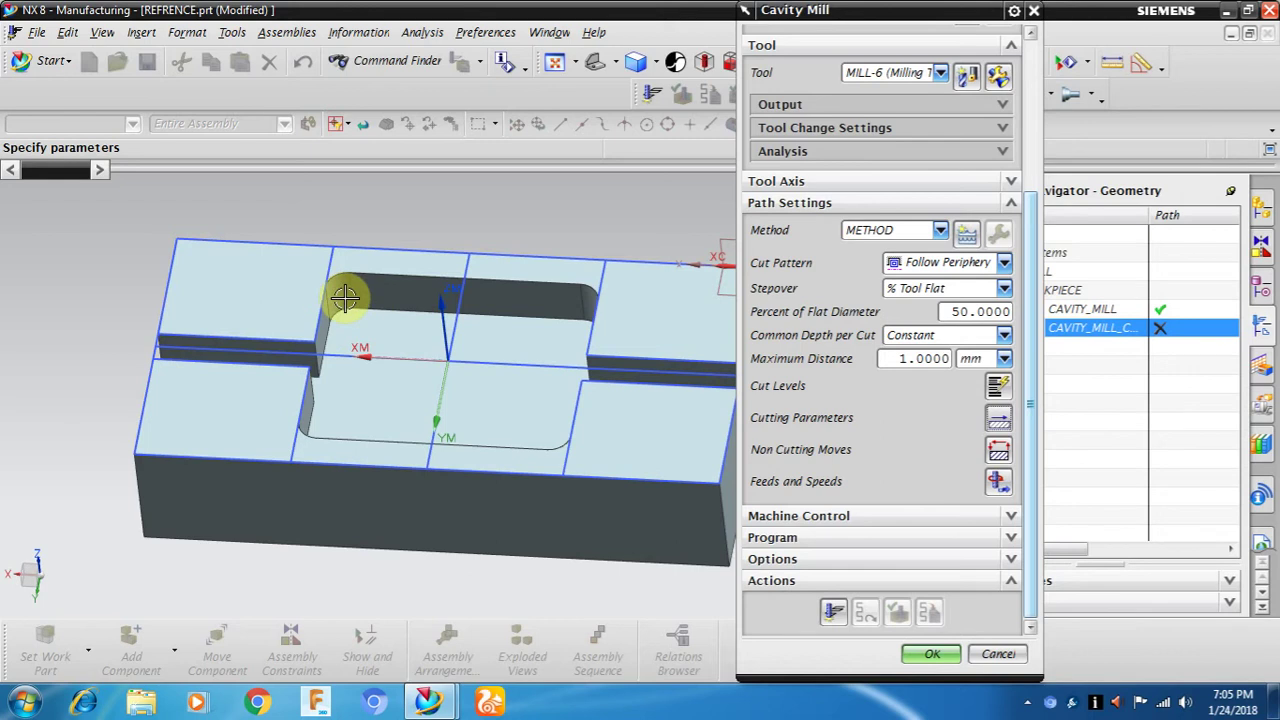
{"action": "scroll", "coordinate": [272, 323], "scroll_direction": "up", "scroll_amount": 1}
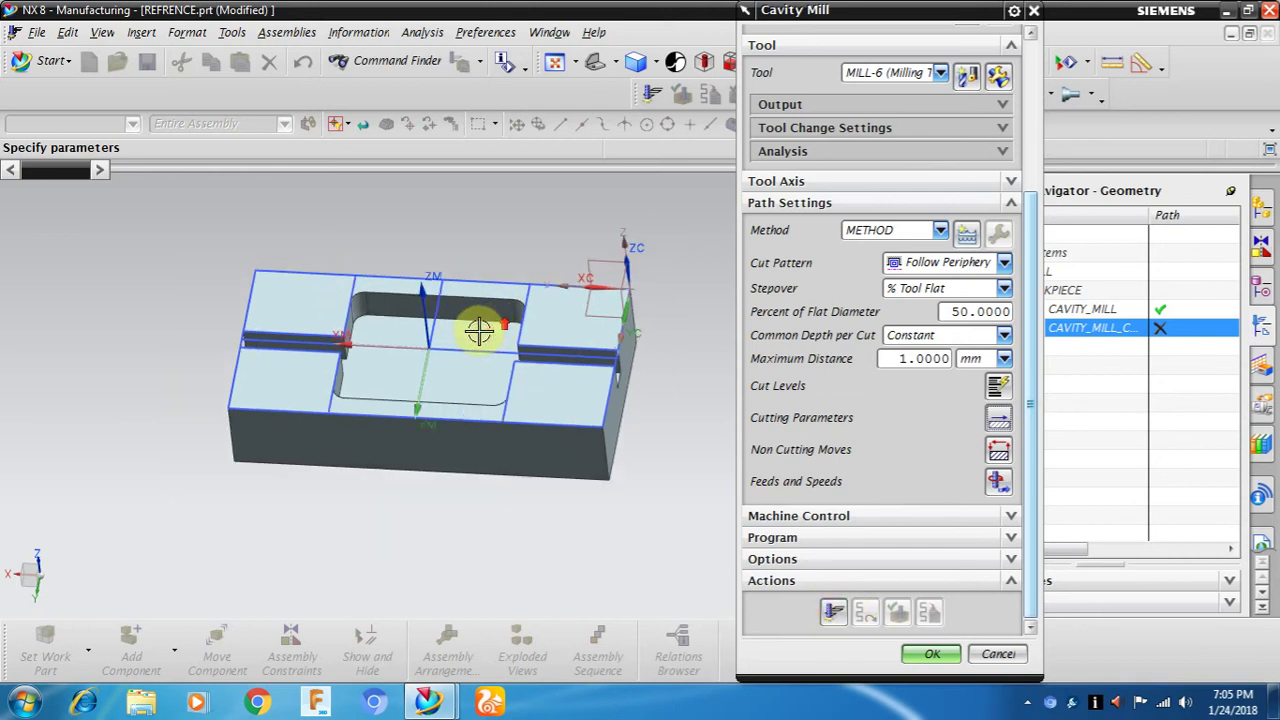
{"action": "scroll", "coordinate": [480, 329], "scroll_direction": "up", "scroll_amount": 1}
{"action": "left_click", "coordinate": [833, 616]}
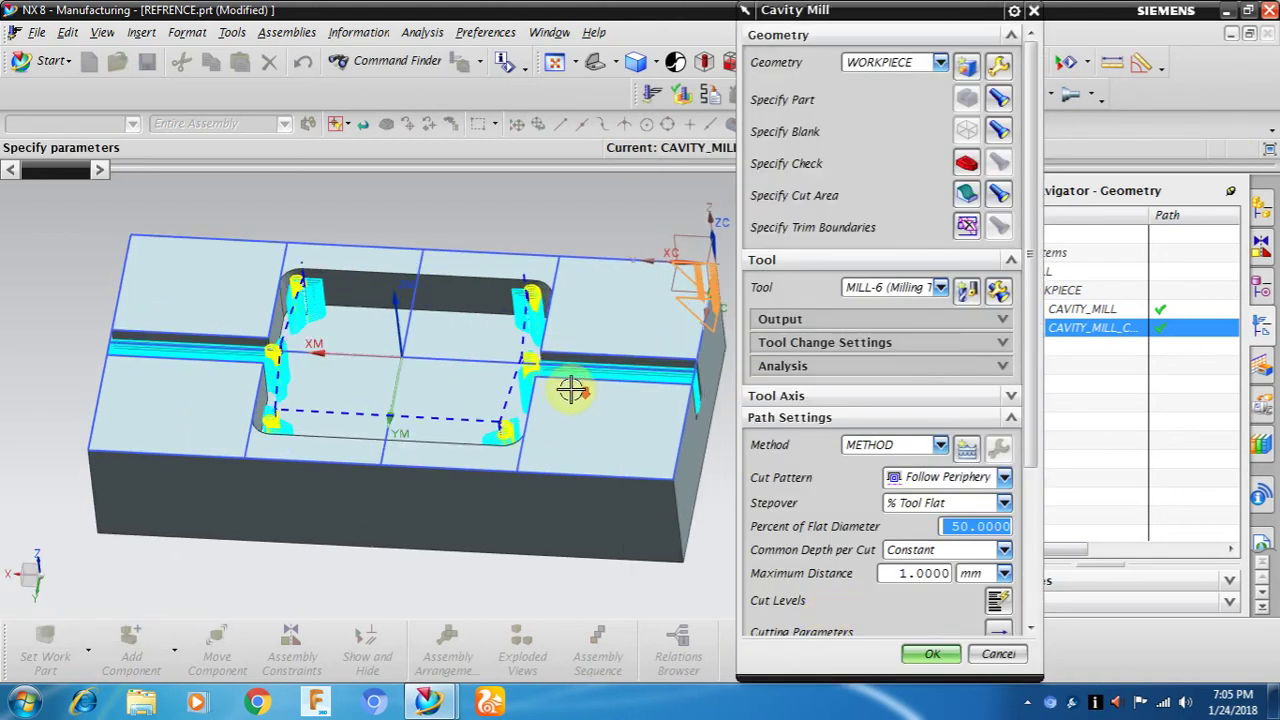
Step: Tilt and zoom the view to inspect the generated pocket toolpaths
{"action": "left_click_drag", "start_coordinate": [908, 17], "coordinate": [996, 31]}
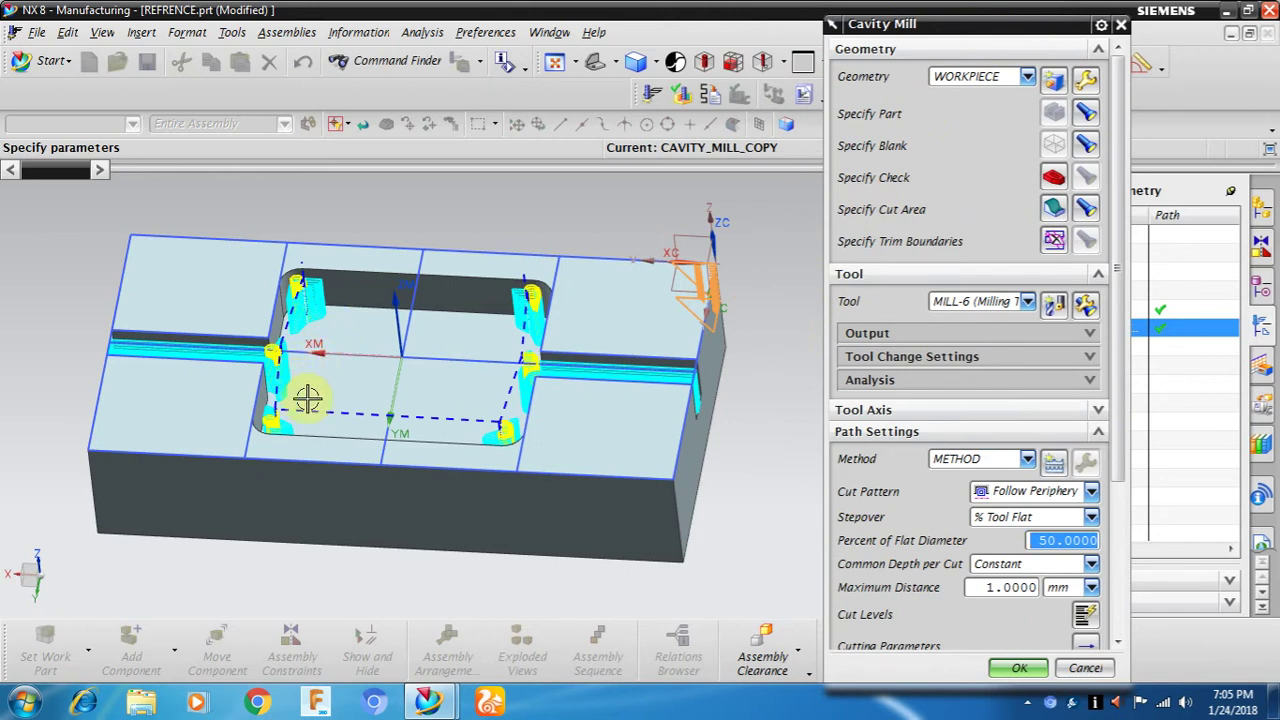
{"action": "mouse_move", "coordinate": [737, 394]}
{"action": "middle_mouse_down"}
{"action": "mouse_move", "coordinate": [741, 423]}
{"action": "mouse_move", "coordinate": [737, 409]}
{"action": "middle_mouse_up"}
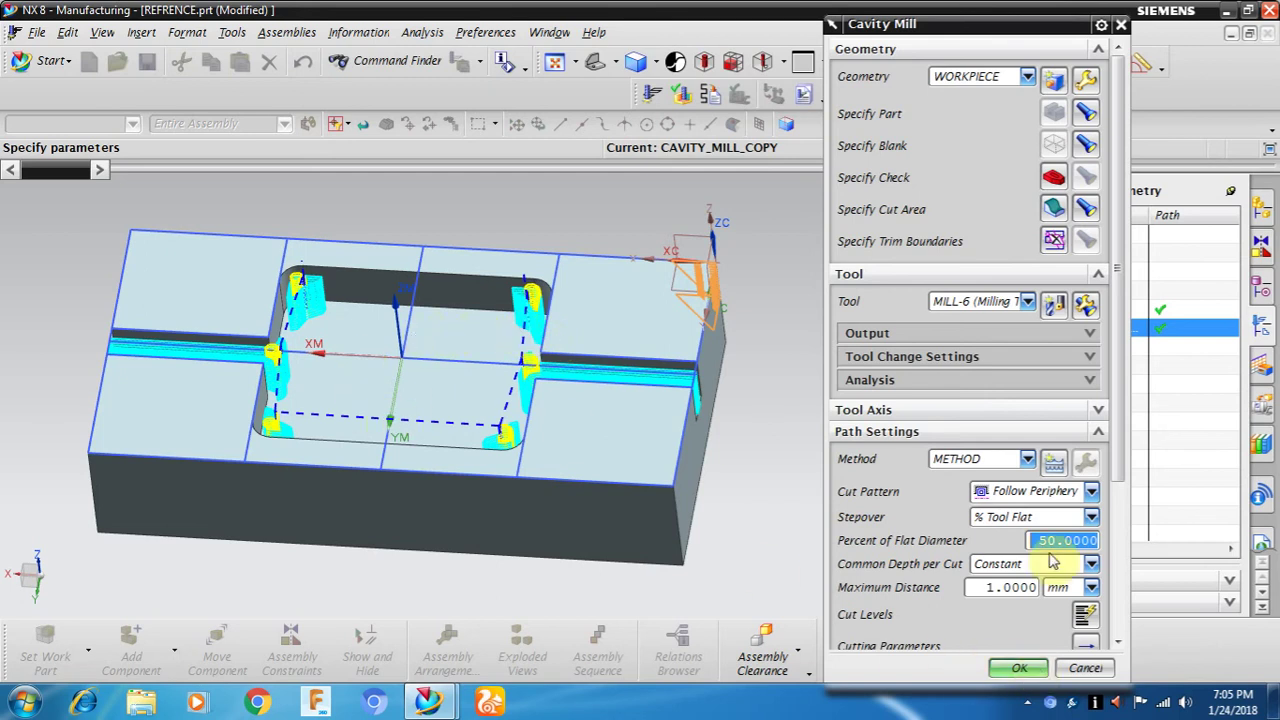
{"action": "scroll", "coordinate": [1116, 480], "scroll_direction": "down", "scroll_amount": 1}
{"action": "scroll", "coordinate": [1116, 480], "scroll_direction": "down", "scroll_amount": 3}
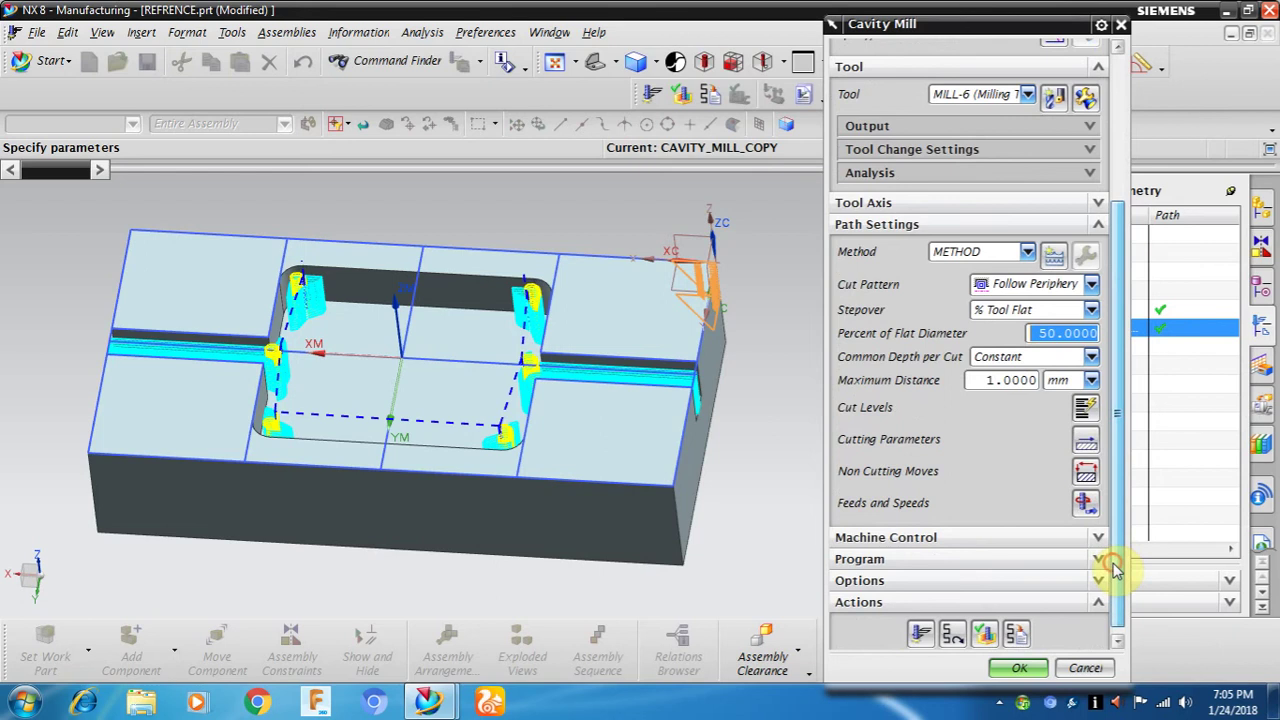
Step: Confirm Containment uses reference tool MILL-20 with overlap 10, then accept the operation
{"action": "left_click", "coordinate": [1087, 443]}
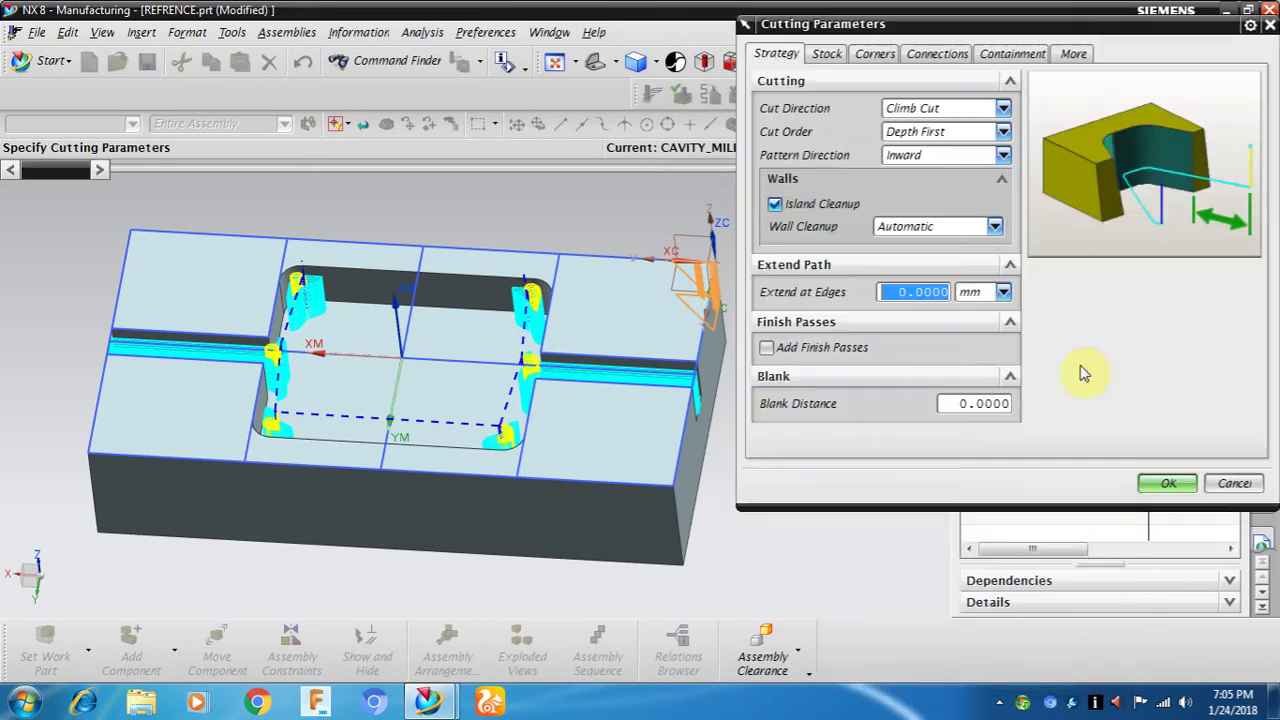
{"action": "left_click", "coordinate": [982, 63]}
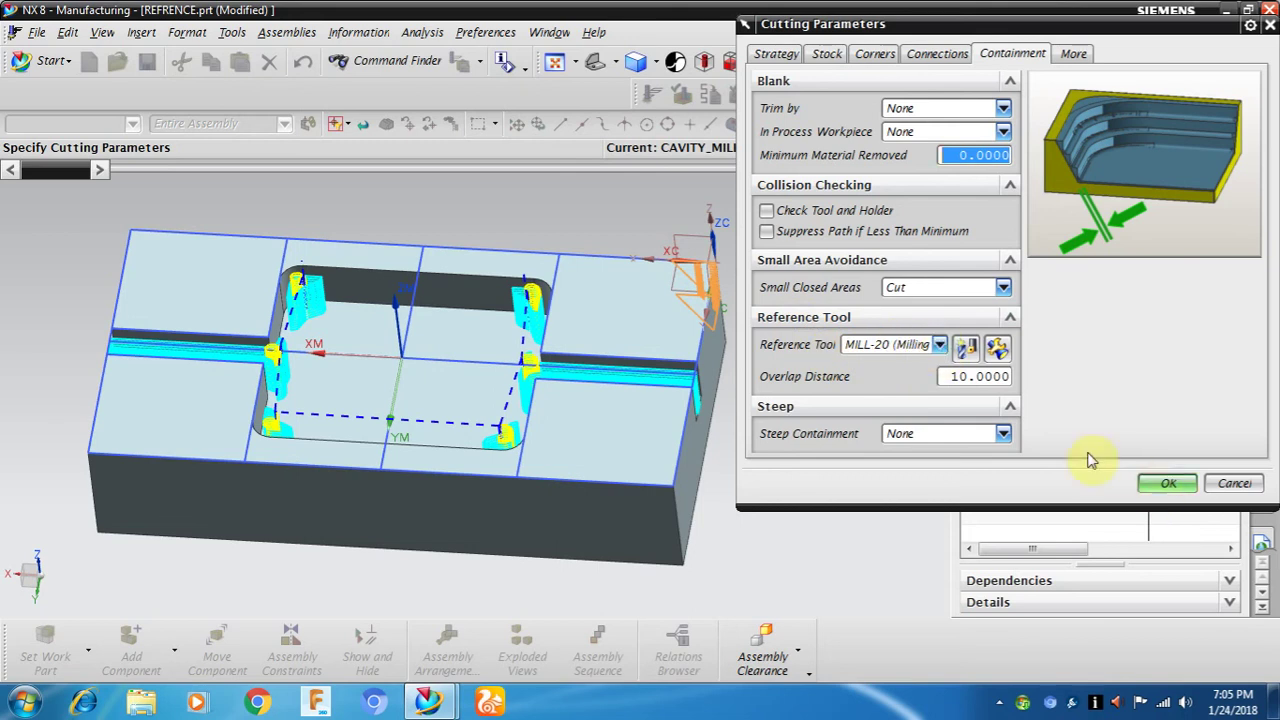
{"action": "double_click", "coordinate": [962, 376]}
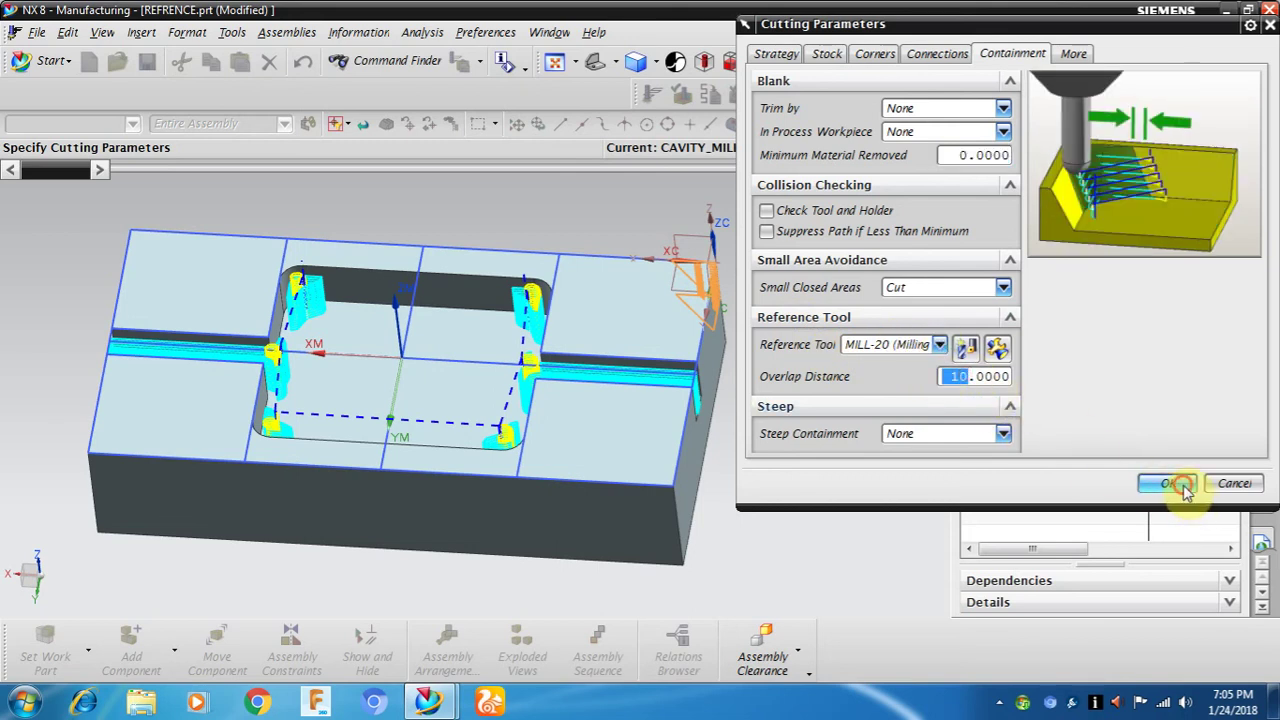
{"action": "left_click", "coordinate": [1176, 484]}
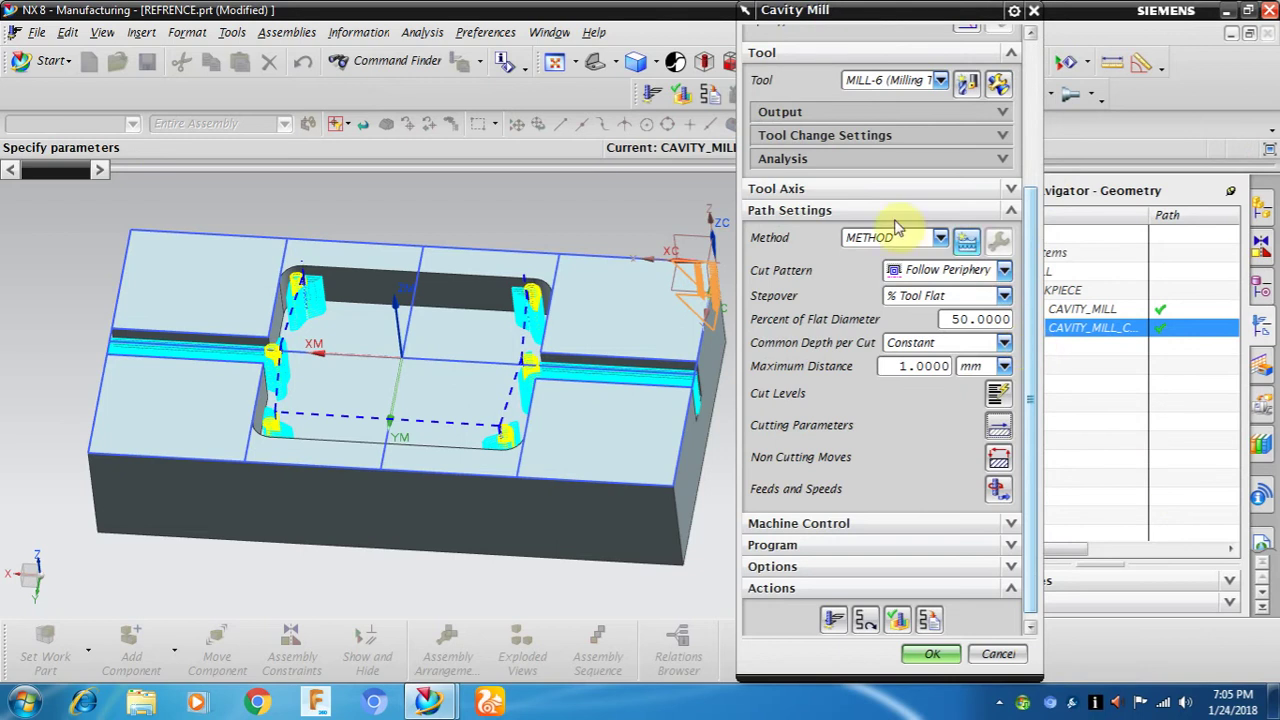
{"action": "left_click_drag", "start_coordinate": [1030, 455], "coordinate": [1035, 485]}
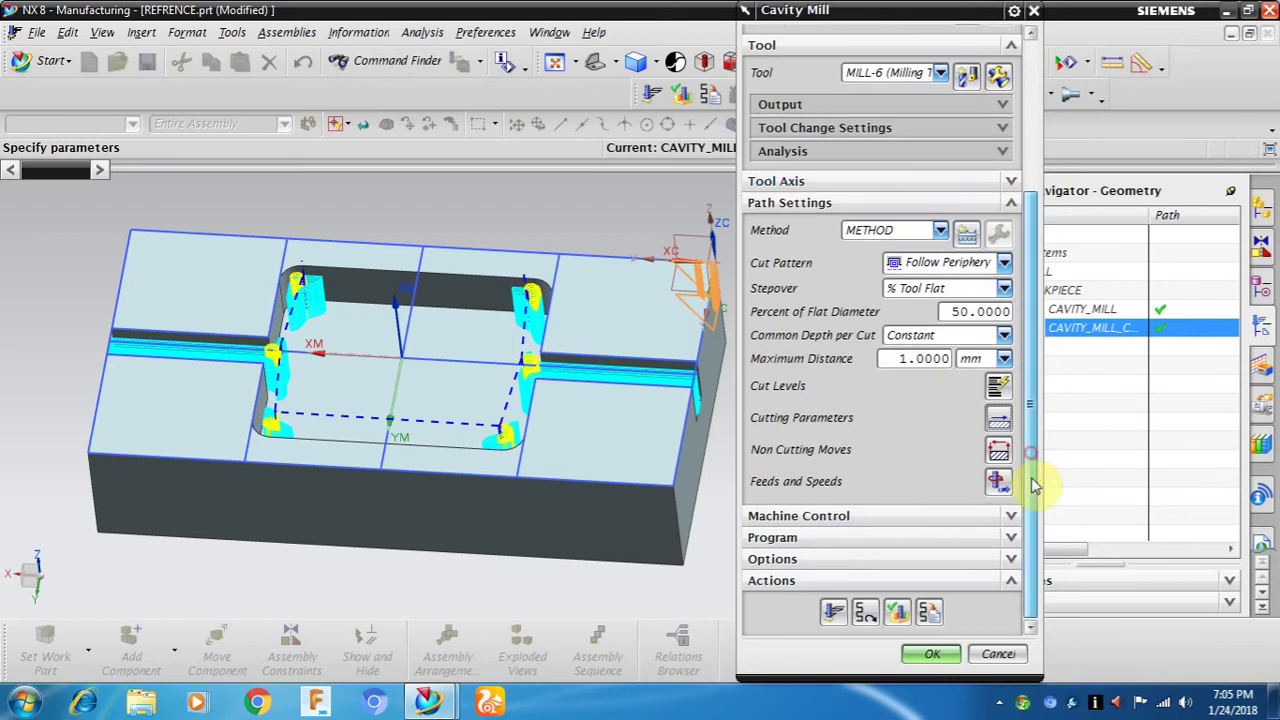
{"action": "left_click", "coordinate": [932, 653]}
Step: Refresh the display and select both CAVITY_MILL and CAVITY_MILL_COPY
{"action": "right_click", "coordinate": [822, 275]}
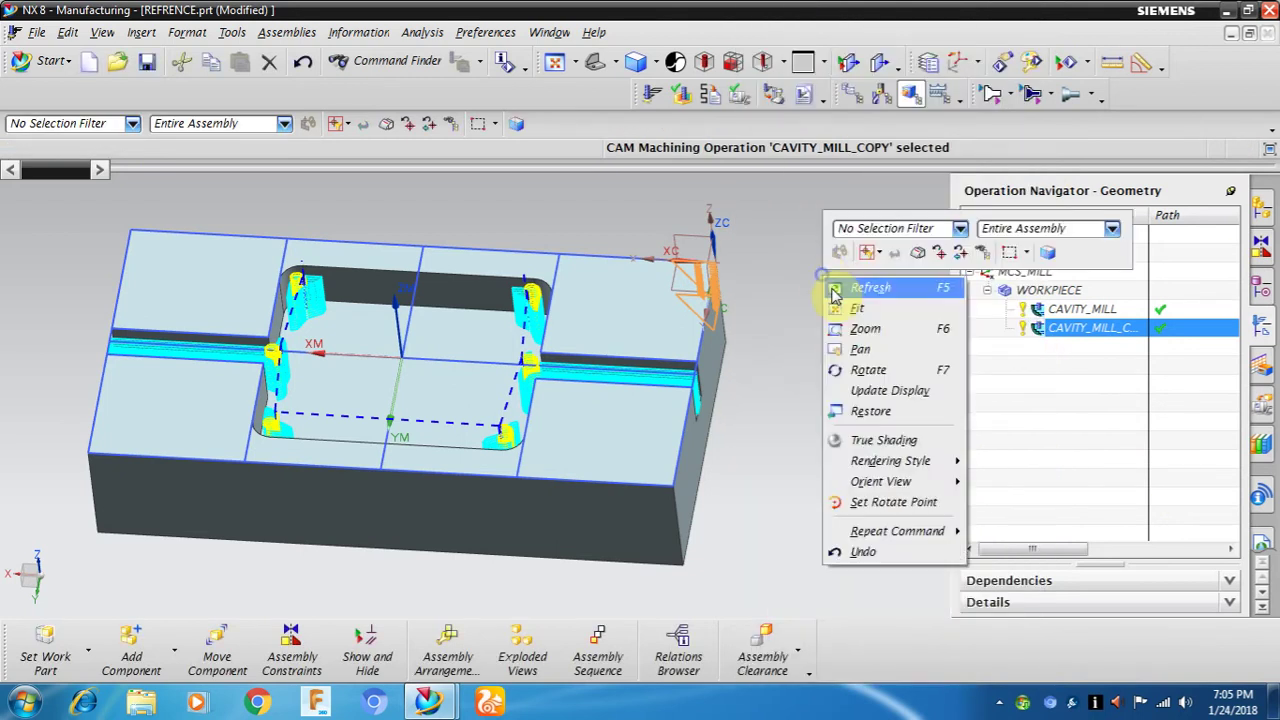
{"action": "left_click", "coordinate": [834, 290]}
{"action": "left_click", "coordinate": [1046, 312]}
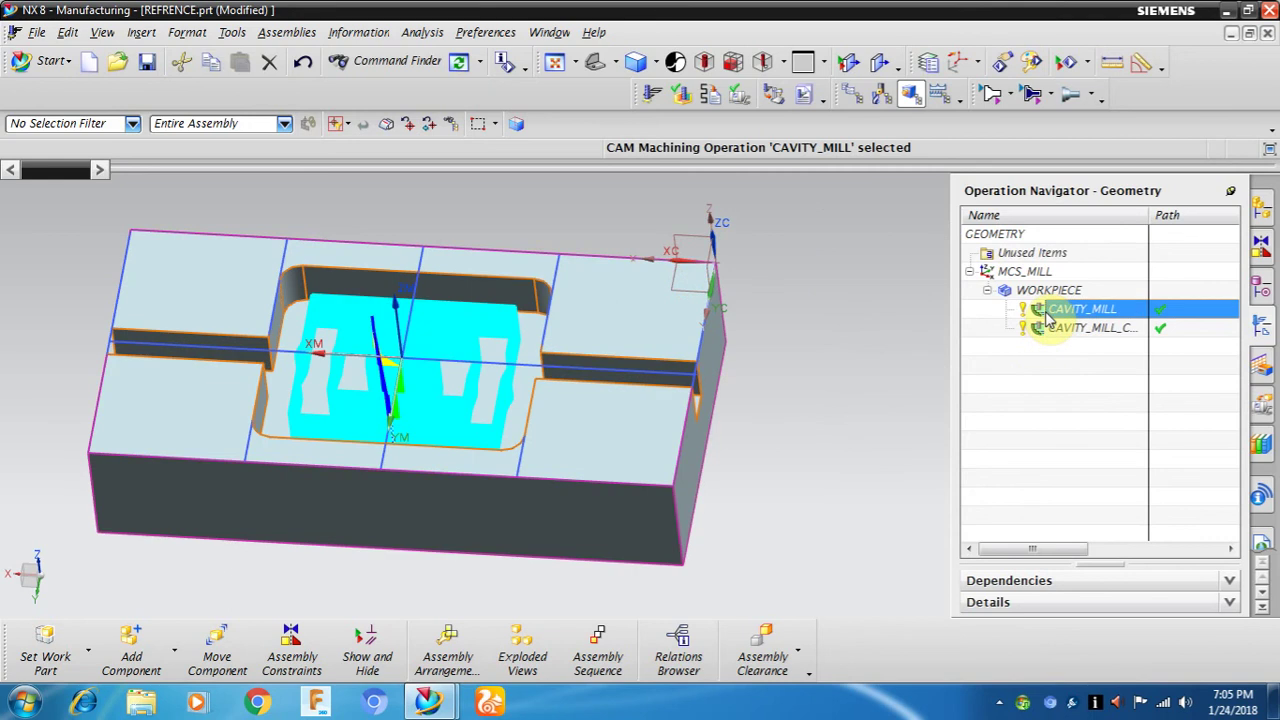
{"action": "left_click", "coordinate": [1046, 330], "text": "ctrl"}
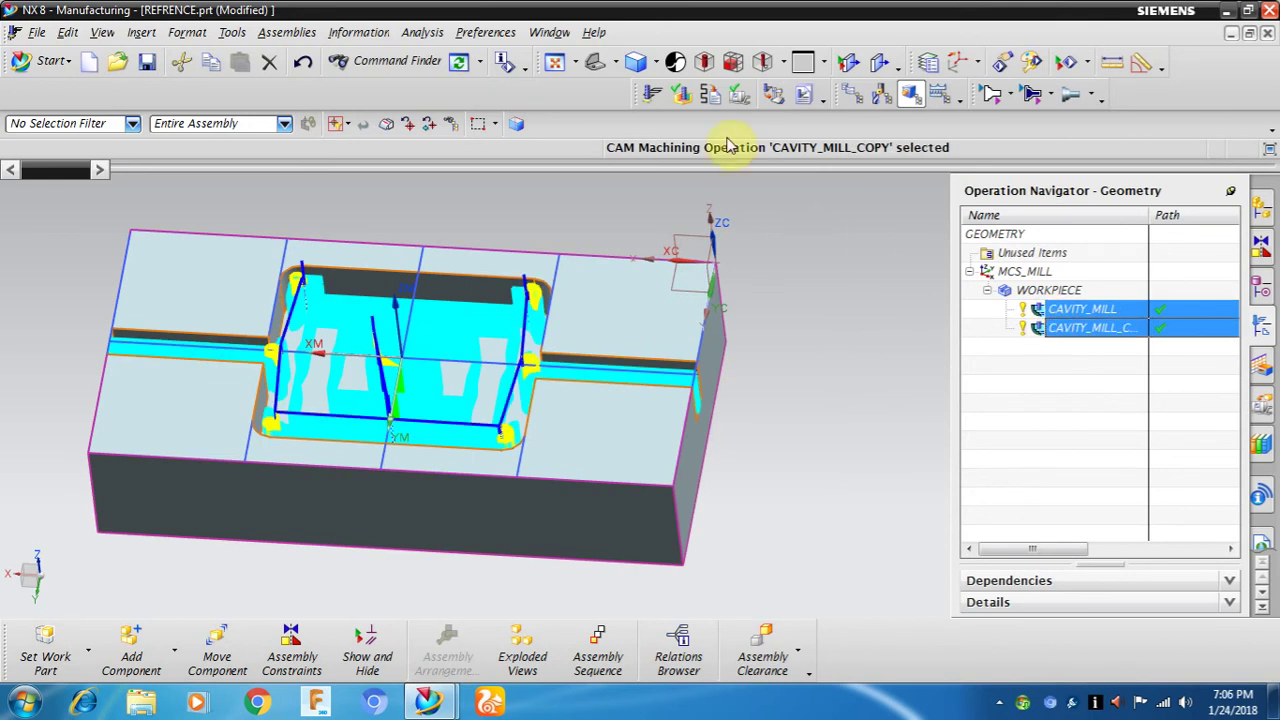
Step: Run a 2D Dynamic verification of both operations, compare with the part, then close it
{"action": "left_click", "coordinate": [682, 94]}
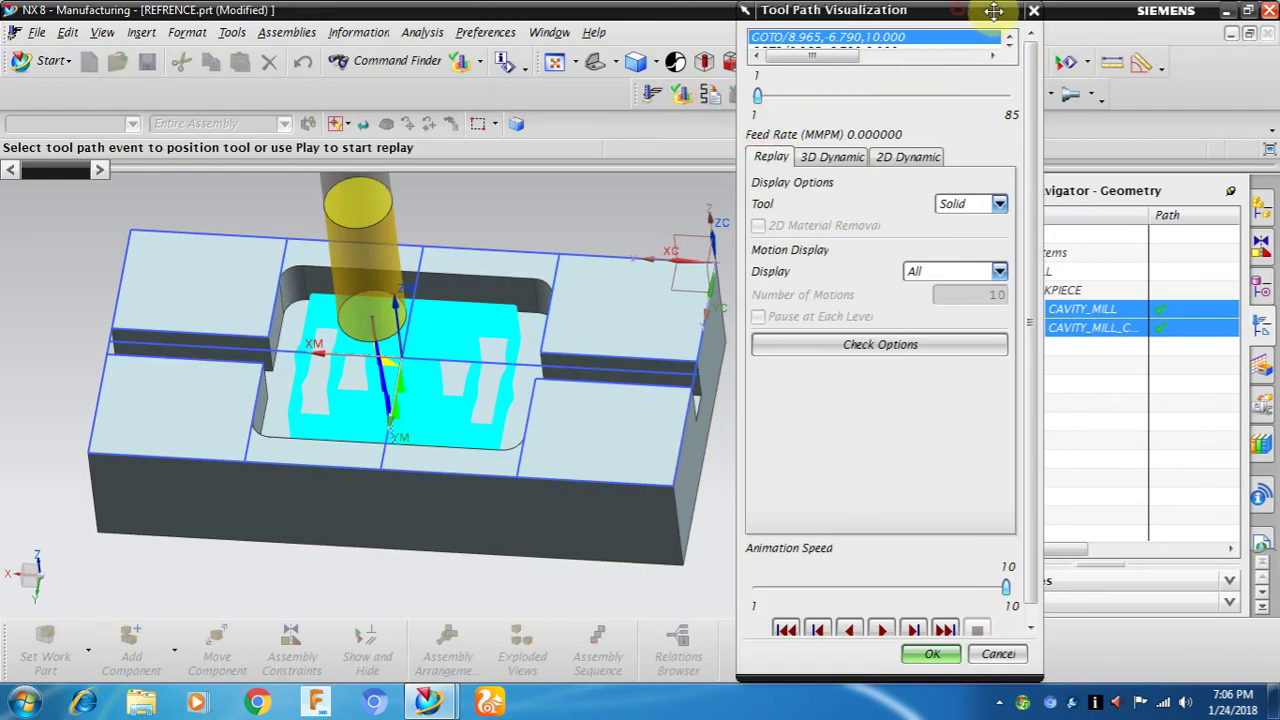
{"action": "left_click_drag", "start_coordinate": [994, 10], "coordinate": [1090, 2]}
{"action": "left_click", "coordinate": [1010, 149]}
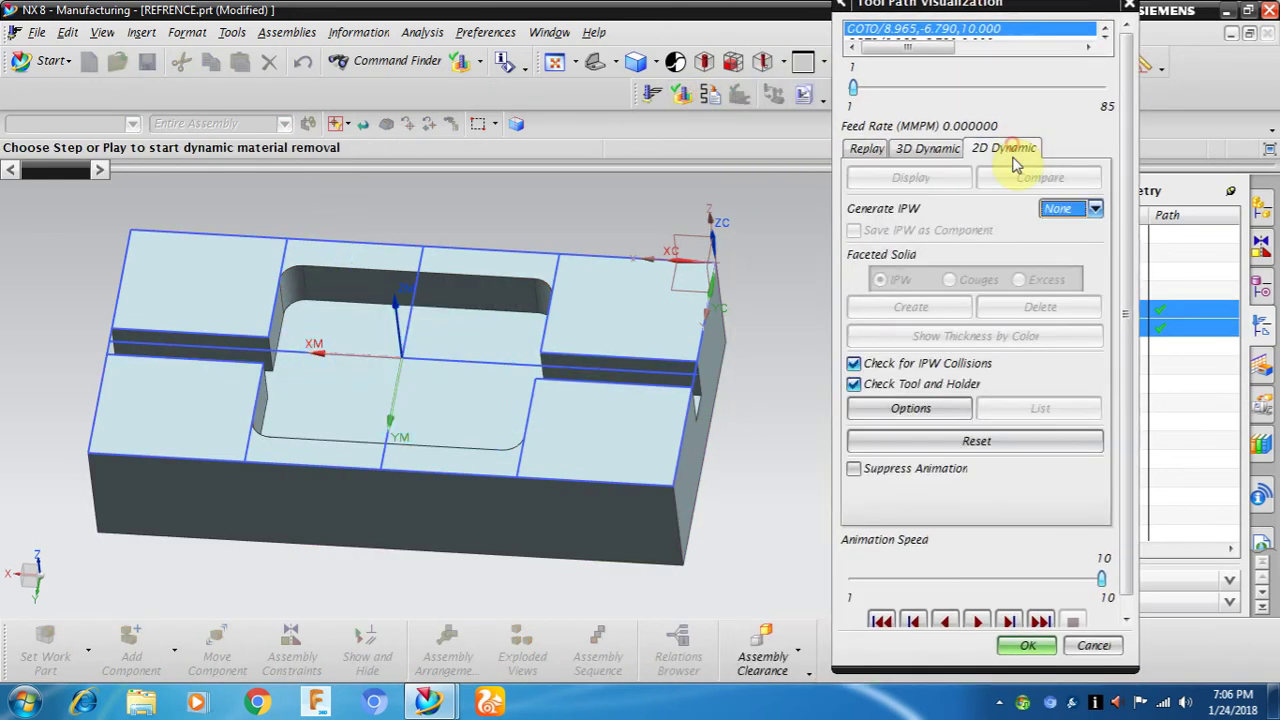
{"action": "left_click", "coordinate": [980, 622]}
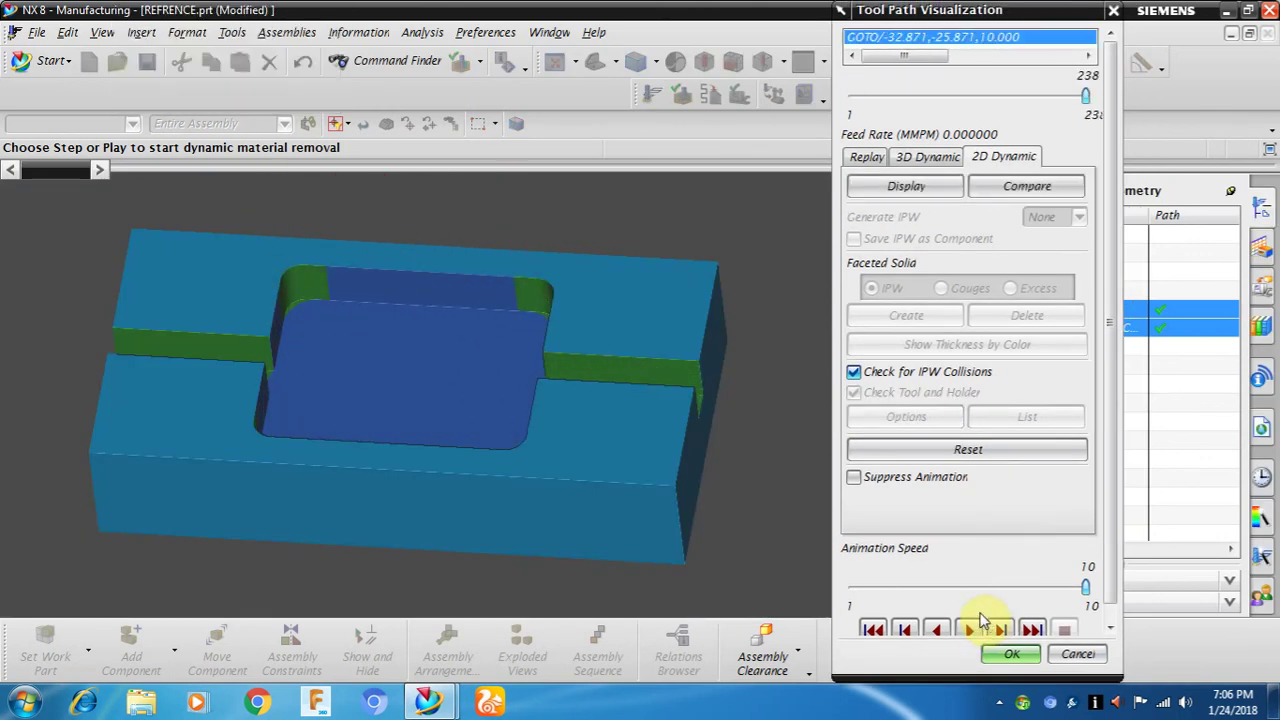
{"action": "left_click", "coordinate": [1047, 188]}
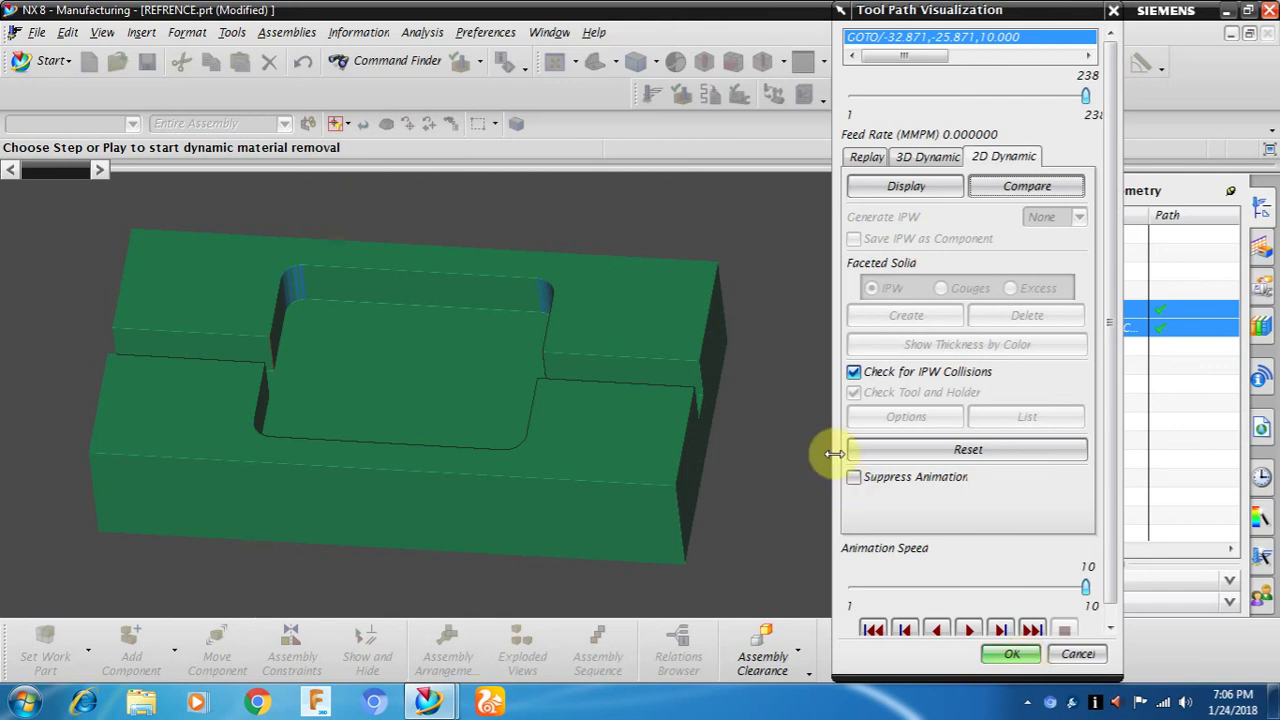
{"action": "left_click", "coordinate": [1008, 655]}
{"action": "right_click", "coordinate": [806, 240]}
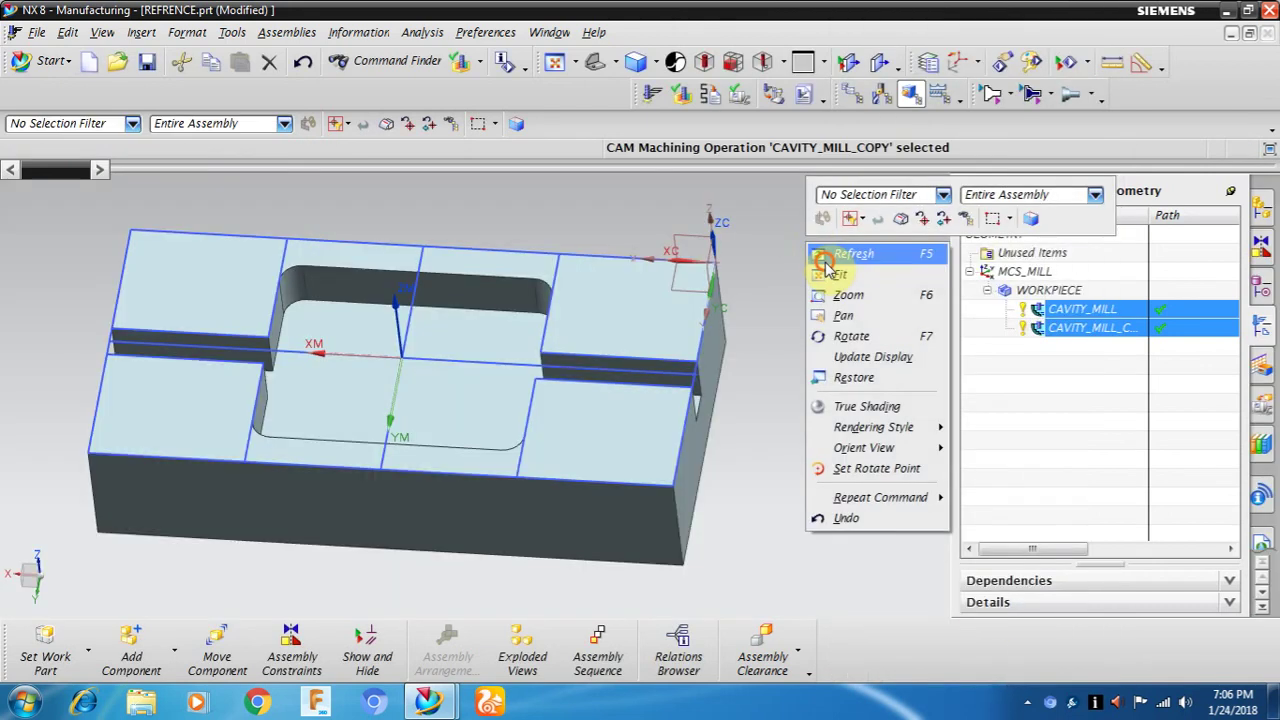
{"action": "left_click", "coordinate": [1034, 329]}
{"action": "left_click", "coordinate": [1035, 310]}
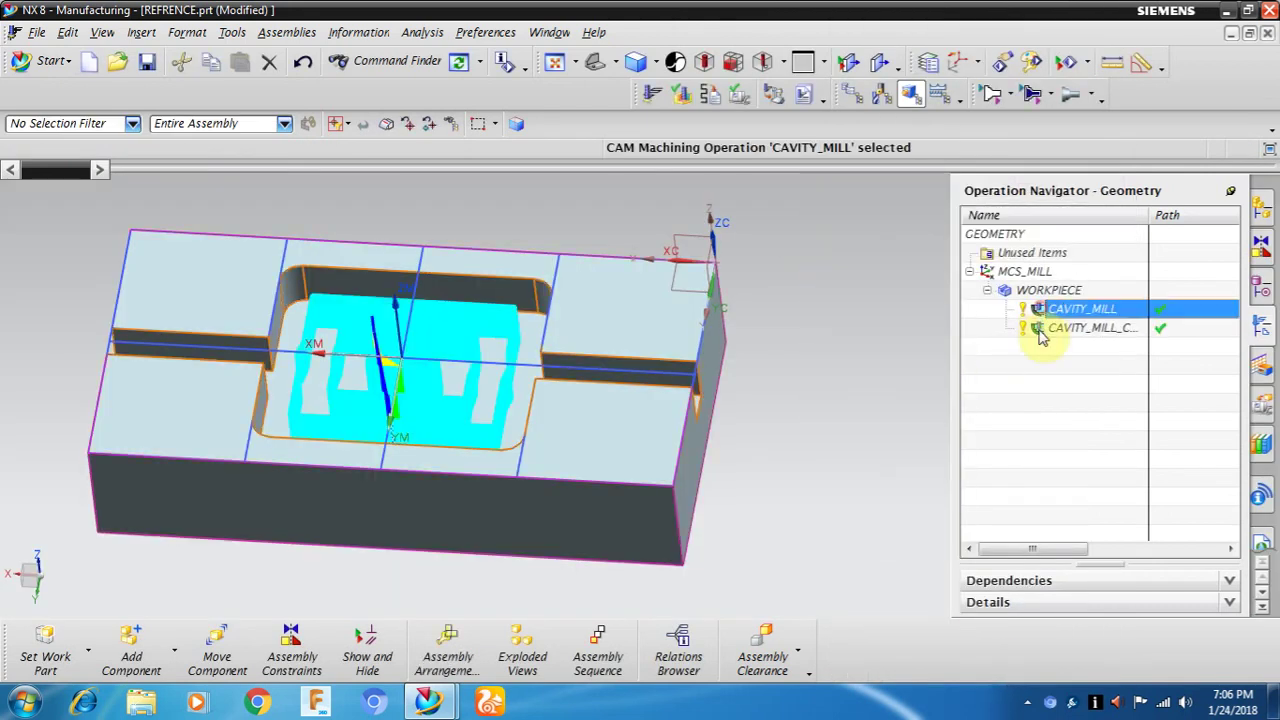
{"action": "left_click", "coordinate": [1037, 328]}
{"action": "right_click", "coordinate": [840, 242]}
{"action": "left_click", "coordinate": [866, 260]}
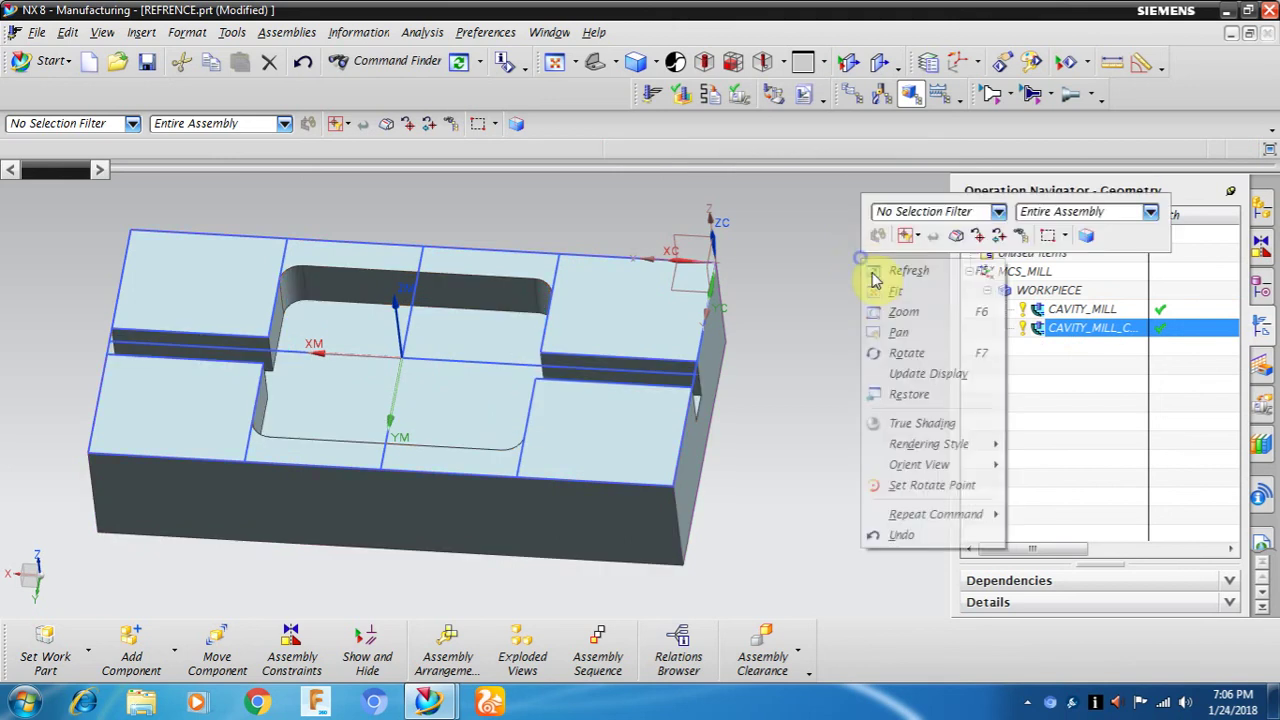
{"action": "scroll", "coordinate": [833, 337], "scroll_direction": "down", "scroll_amount": 1}
{"action": "scroll", "coordinate": [819, 352], "scroll_direction": "up", "scroll_amount": 2}
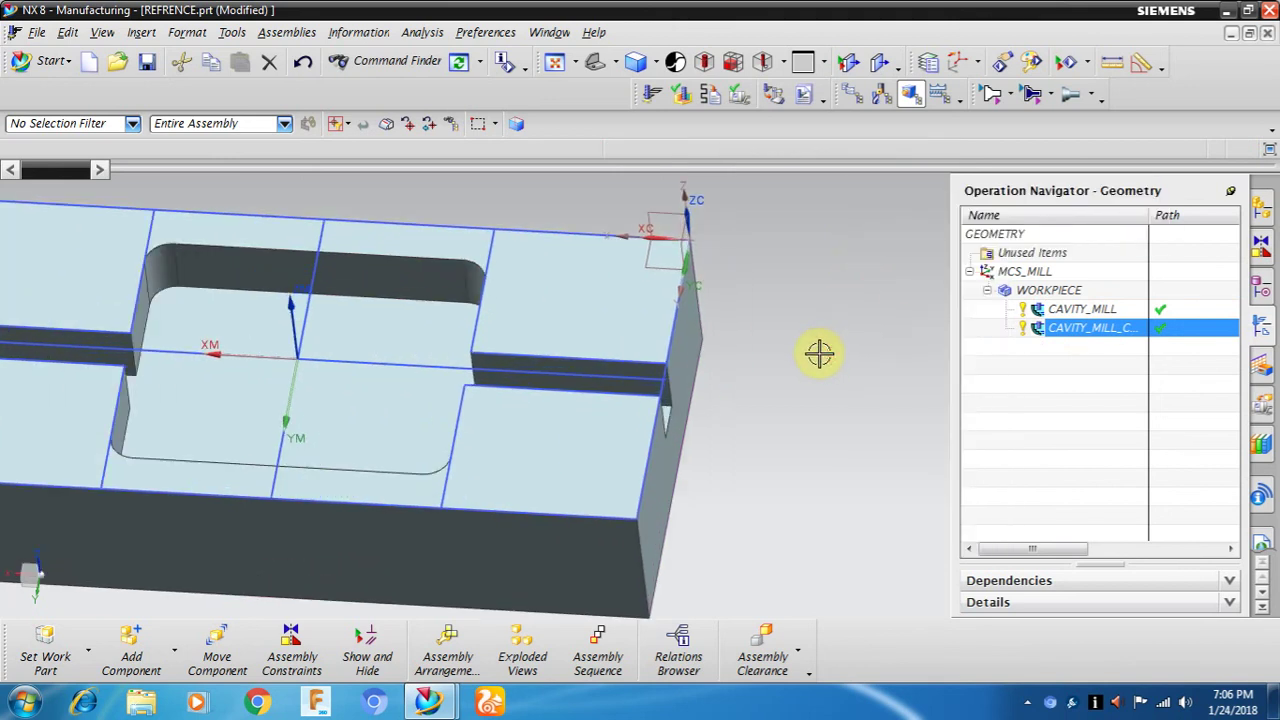